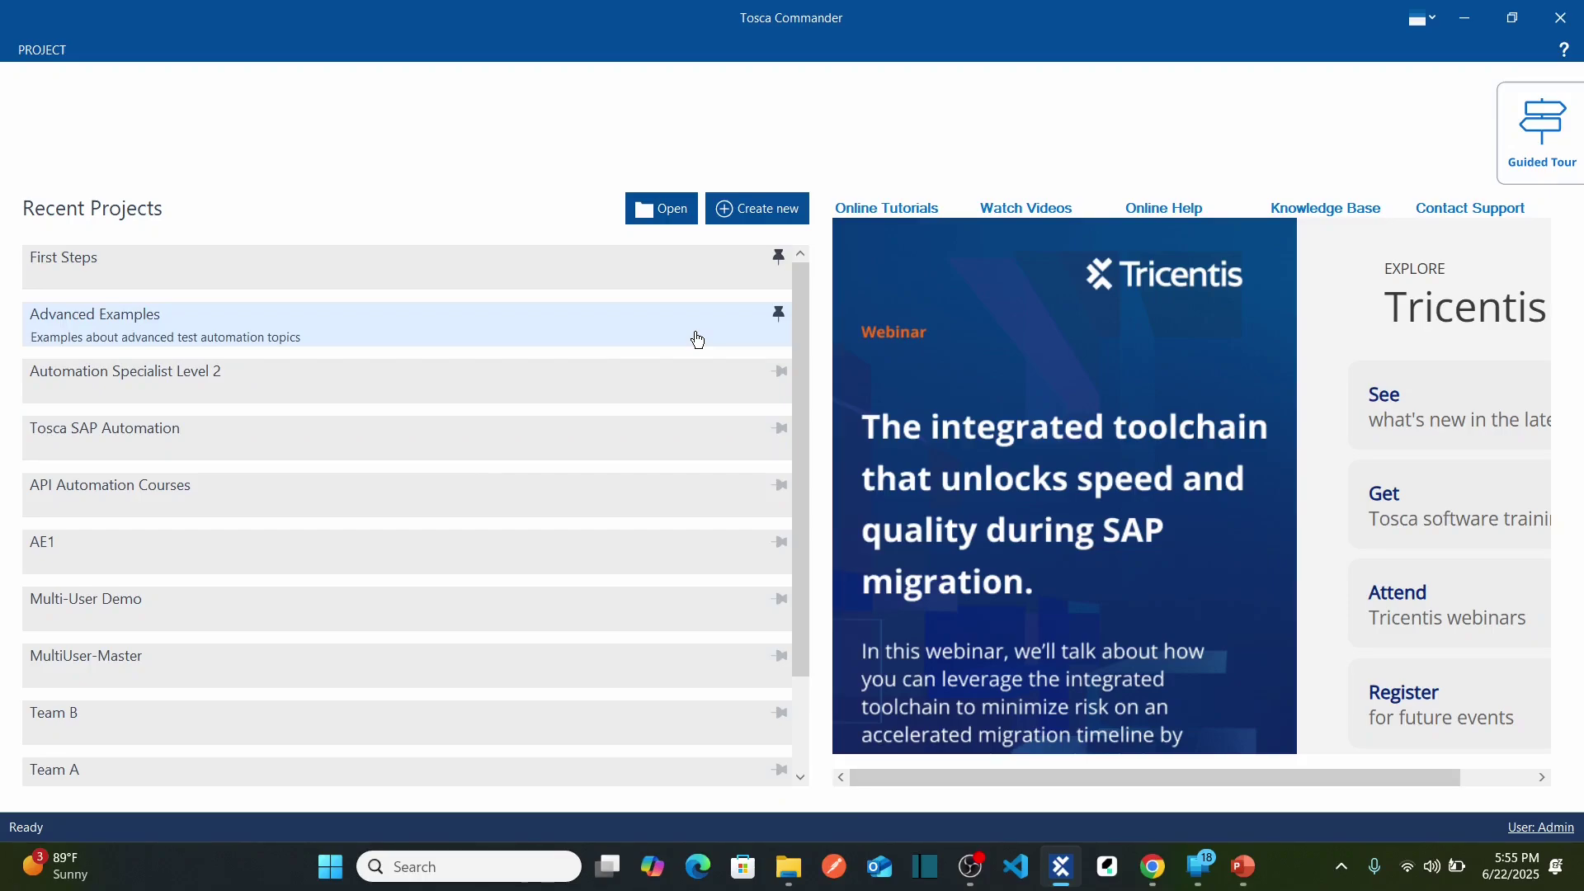
Start a new single-user workspace in C:\Tosca _Setup\Tosca_Workspaces with no common repository and name it Mobile Automation
click(757, 216)
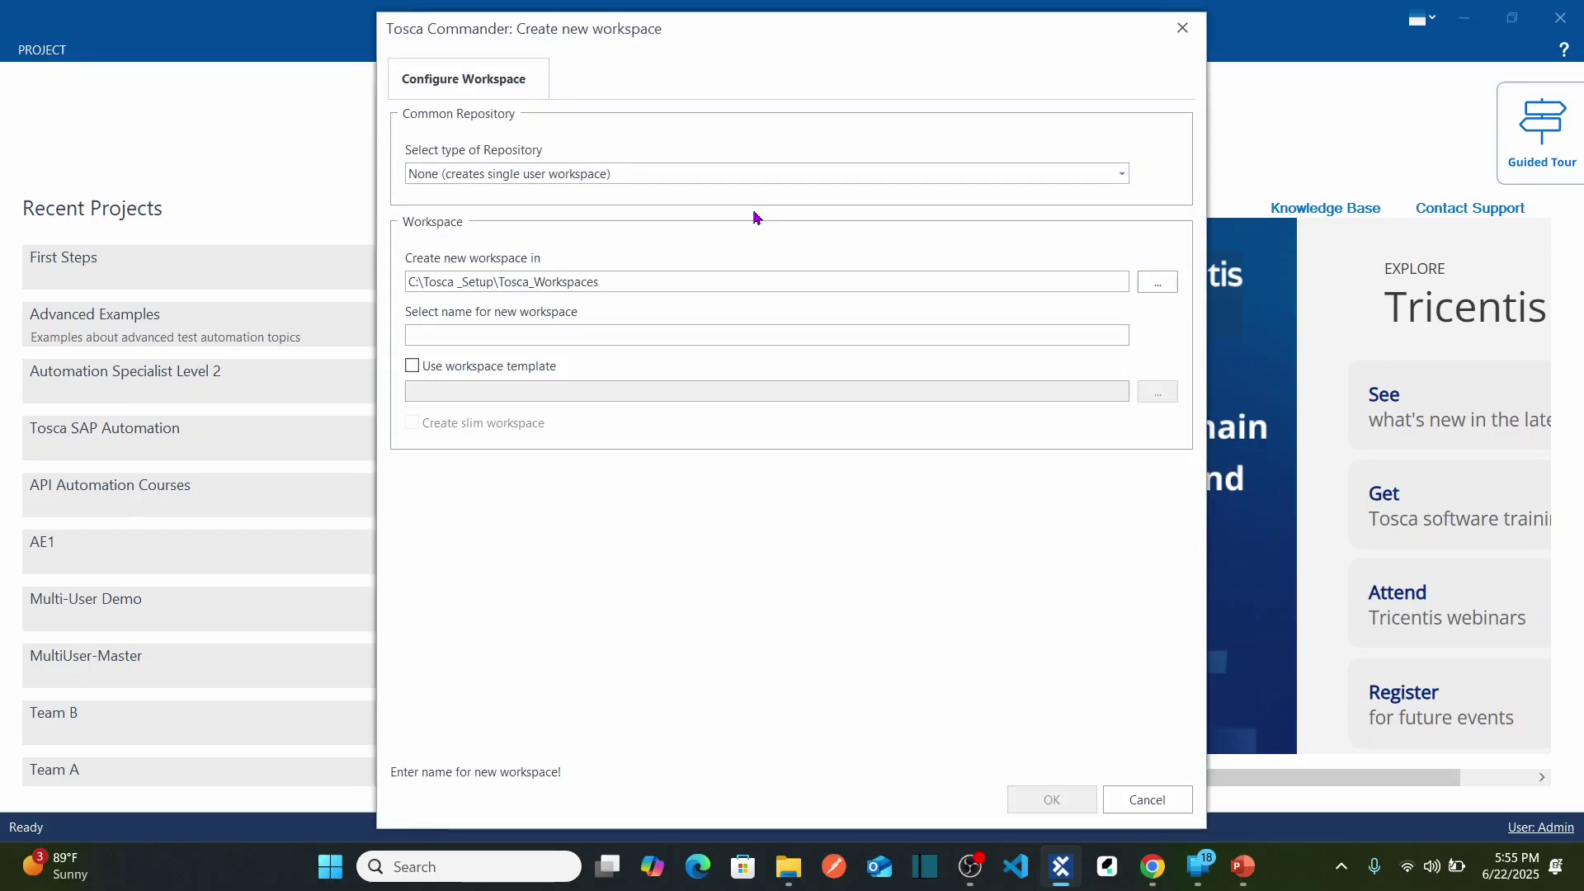
click(521, 176)
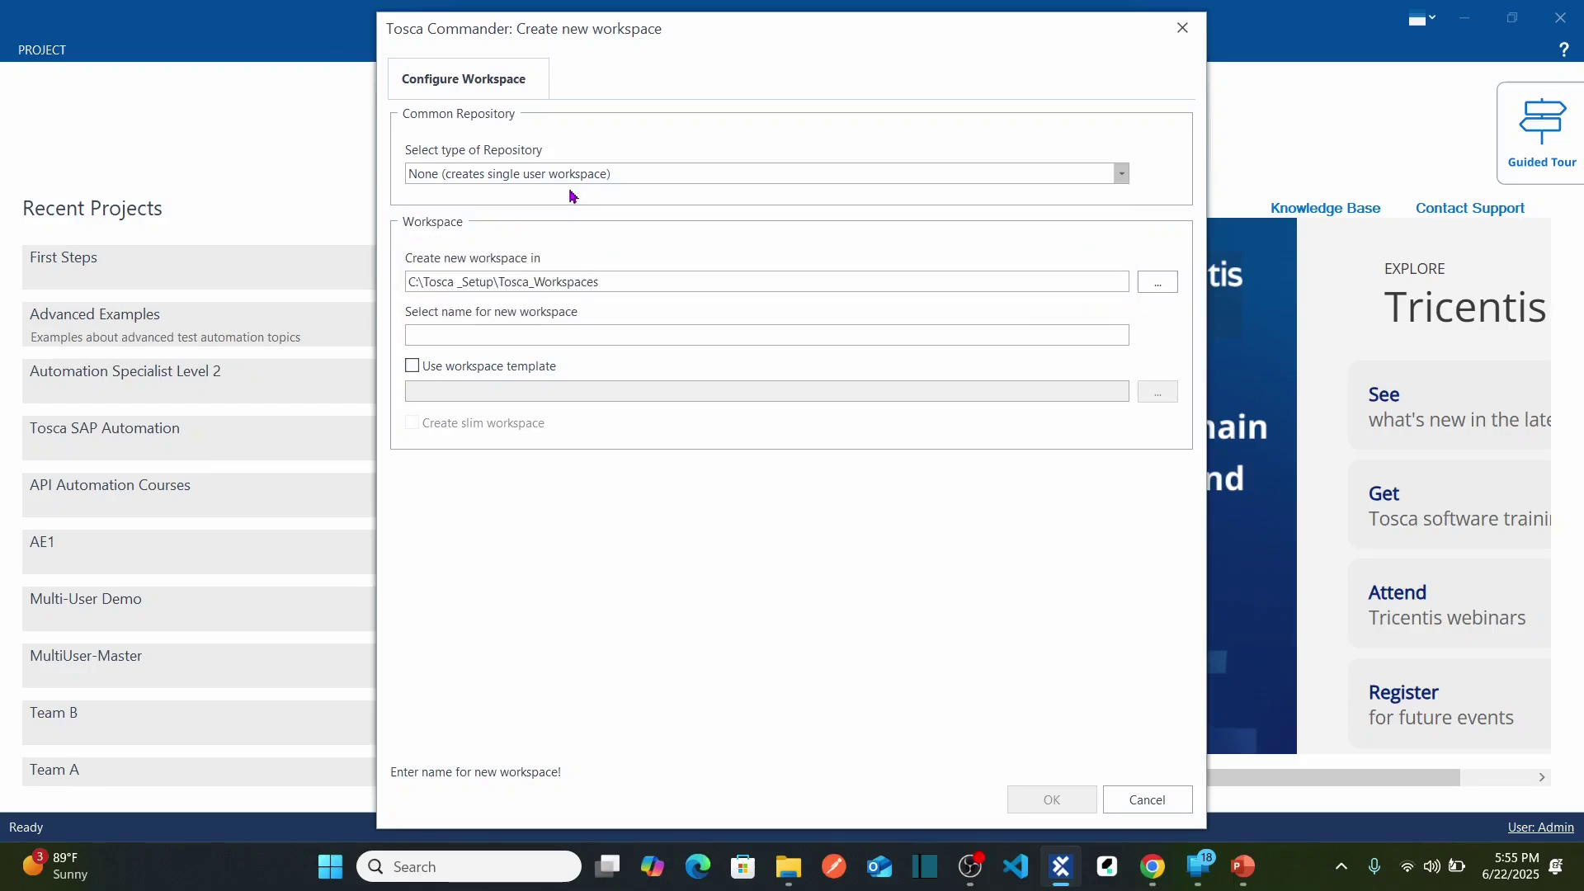
click(572, 197)
click(625, 285)
click(496, 333)
text(Mobile A)
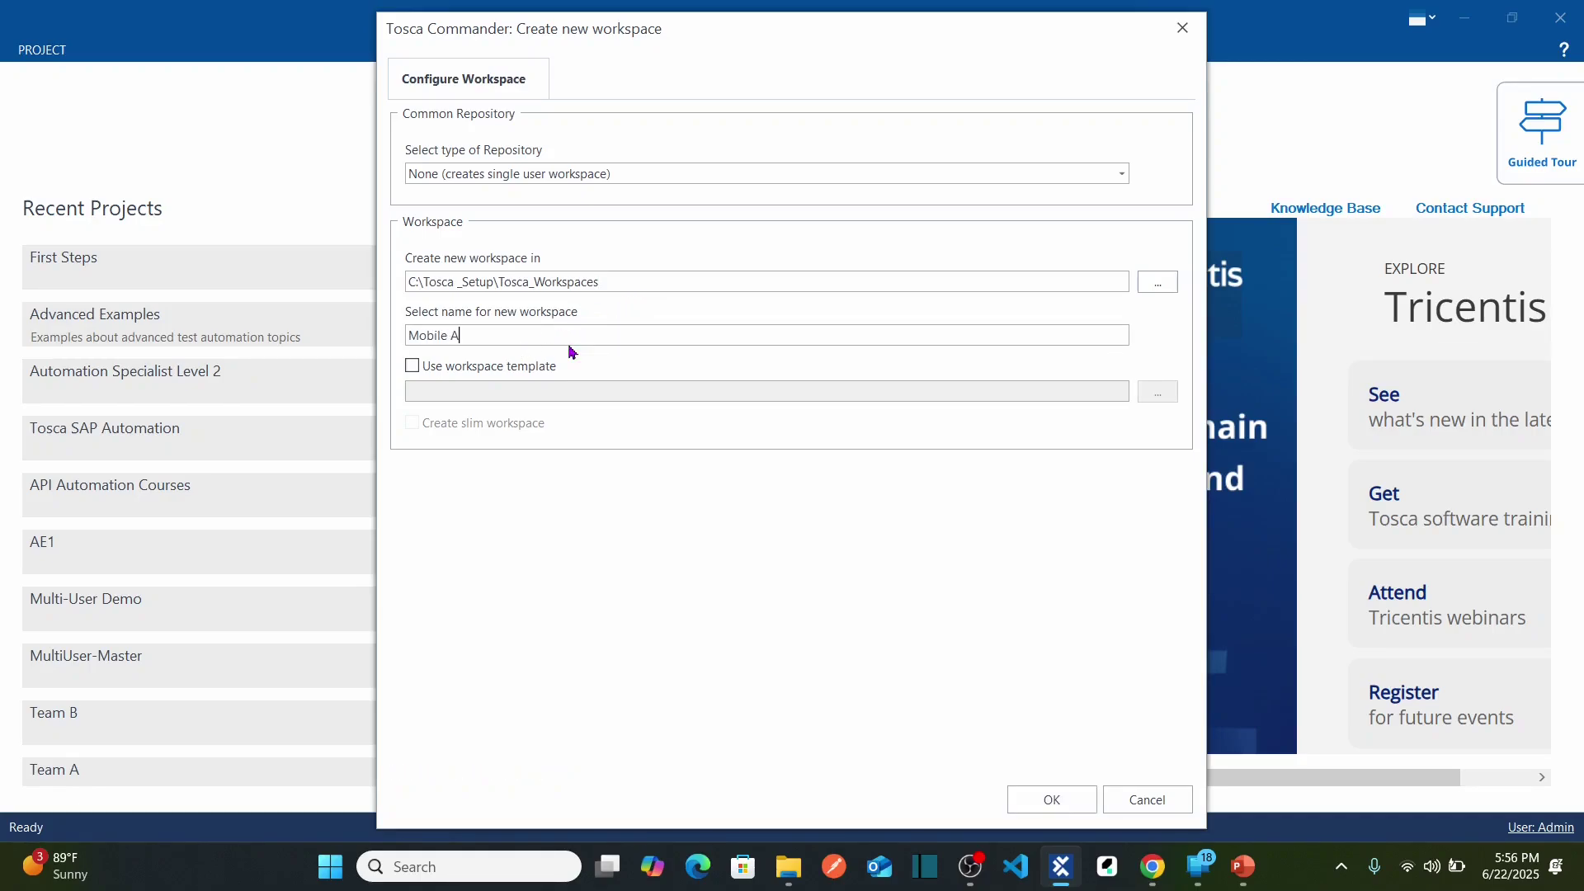
text(utomation)
Use Standard.tsu from C:\Tosca _Setup\ToscaCommander as the workspace template and create the workspace
click(412, 368)
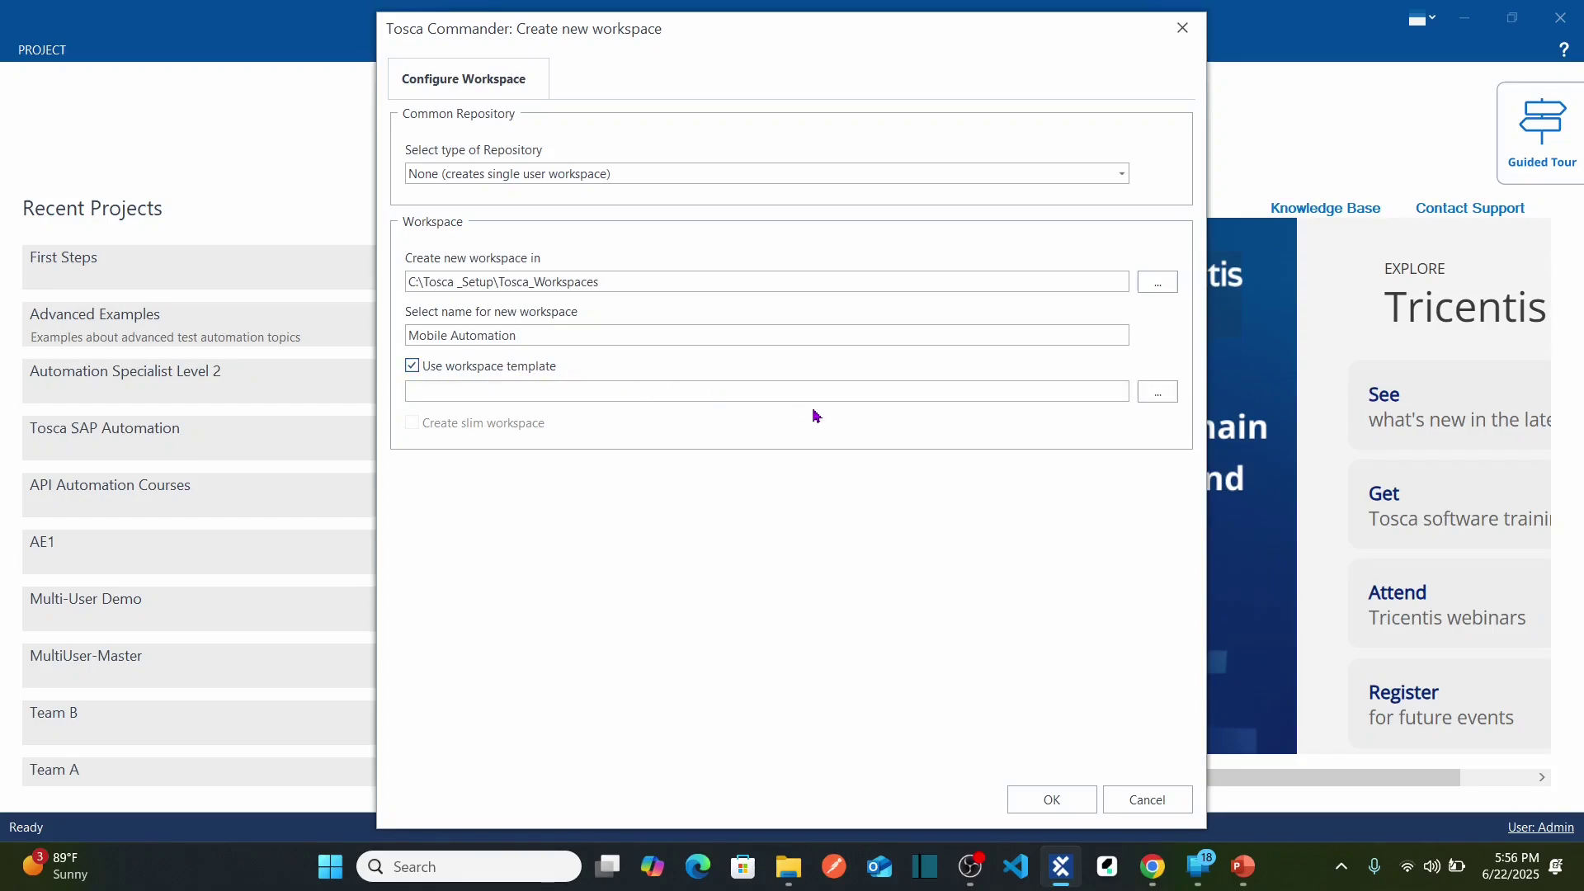
click(1159, 394)
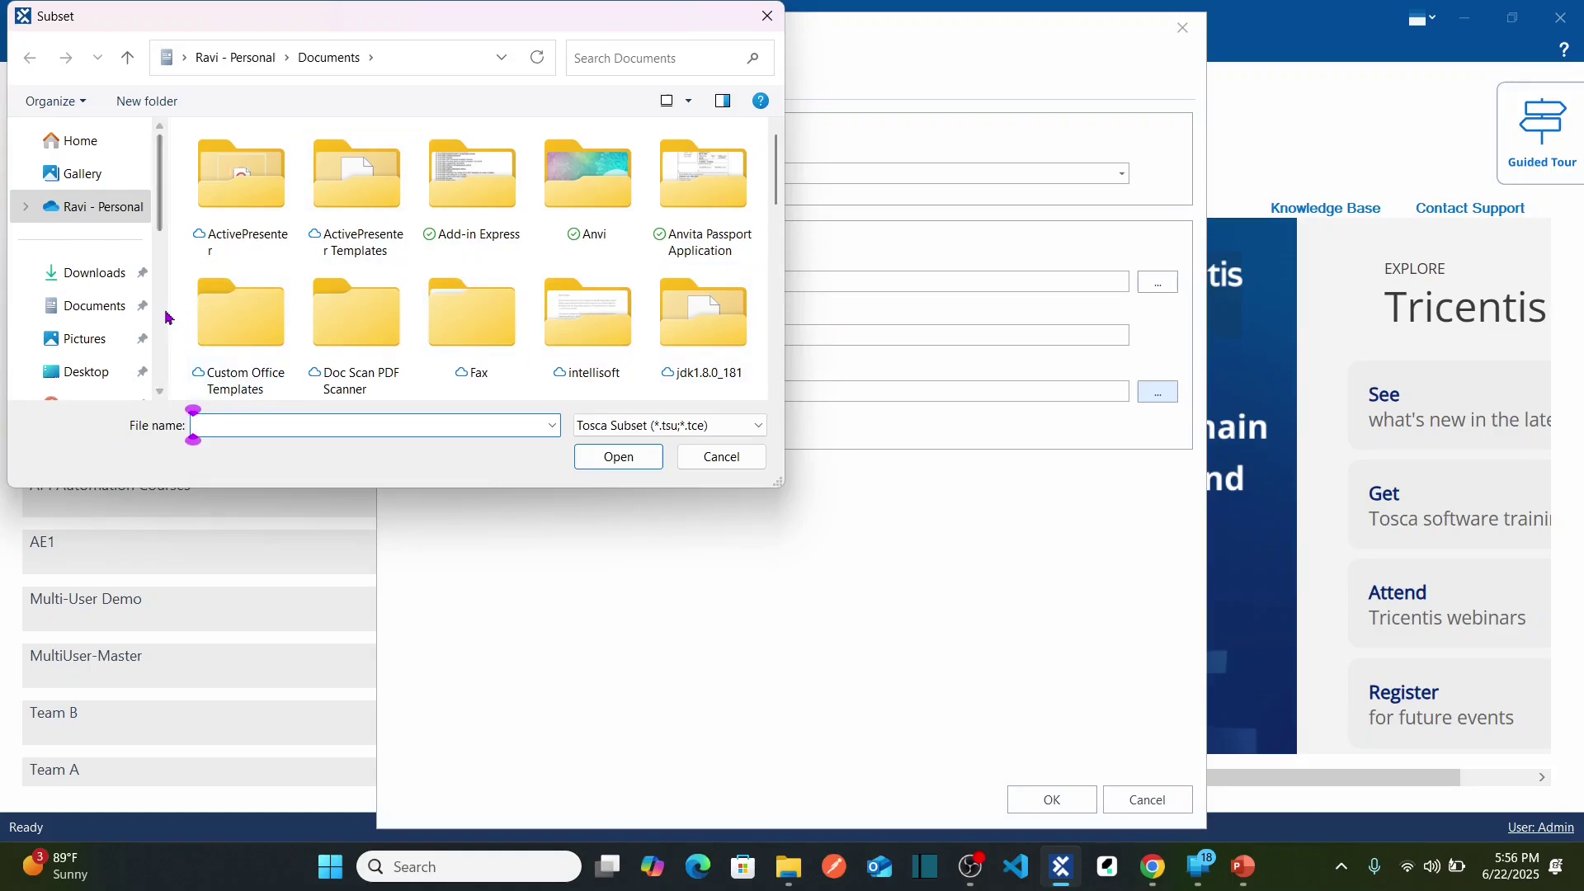
scroll(162, 321, down, 2)
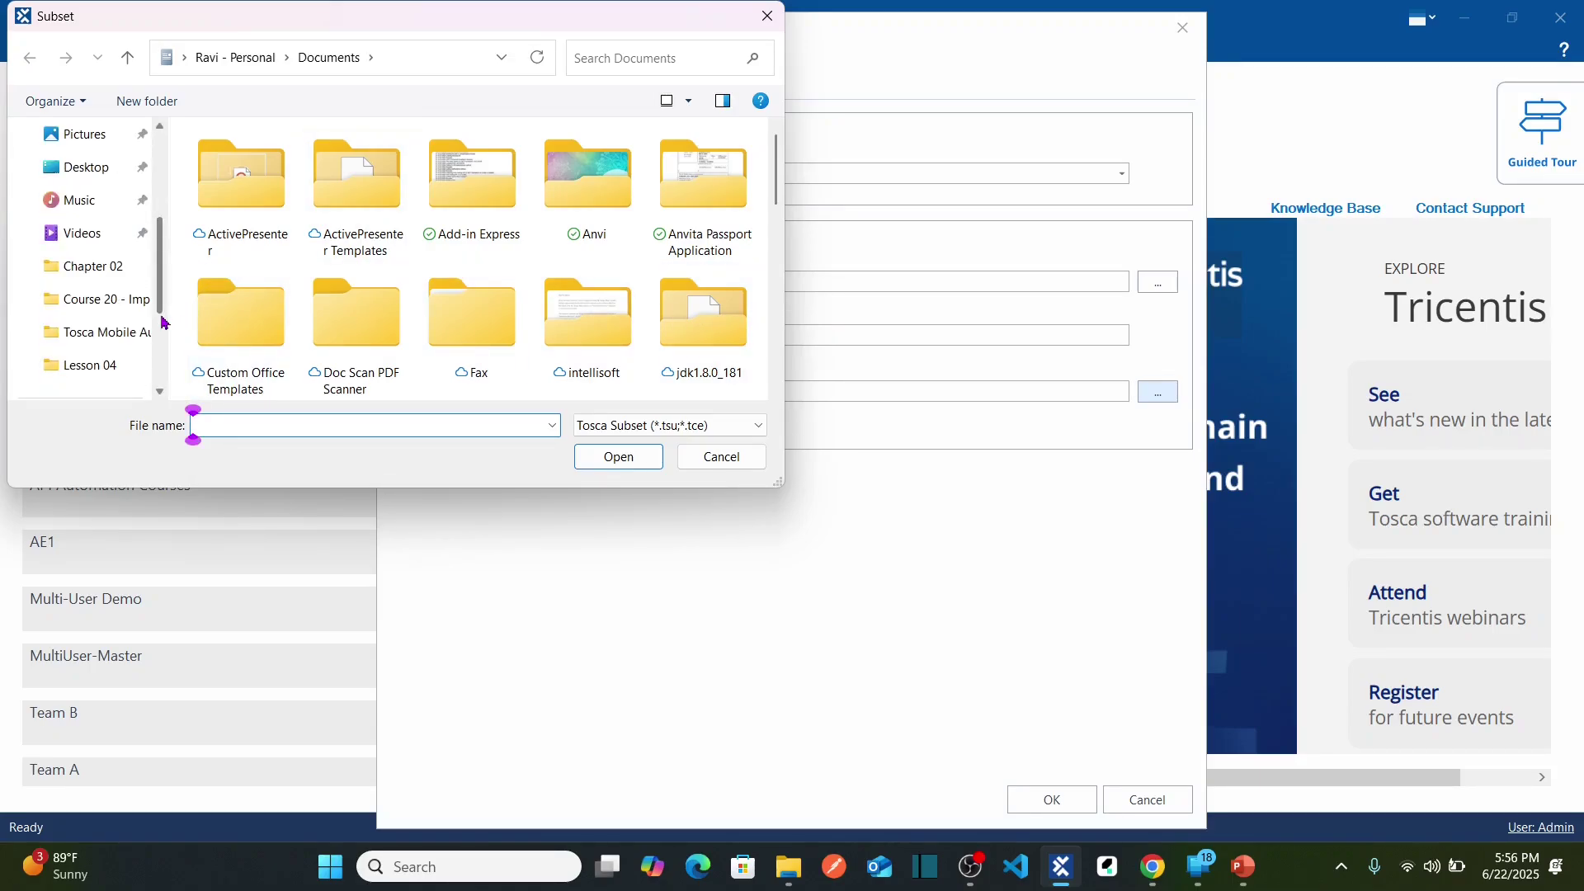
scroll(163, 335, down, 2)
click(90, 275)
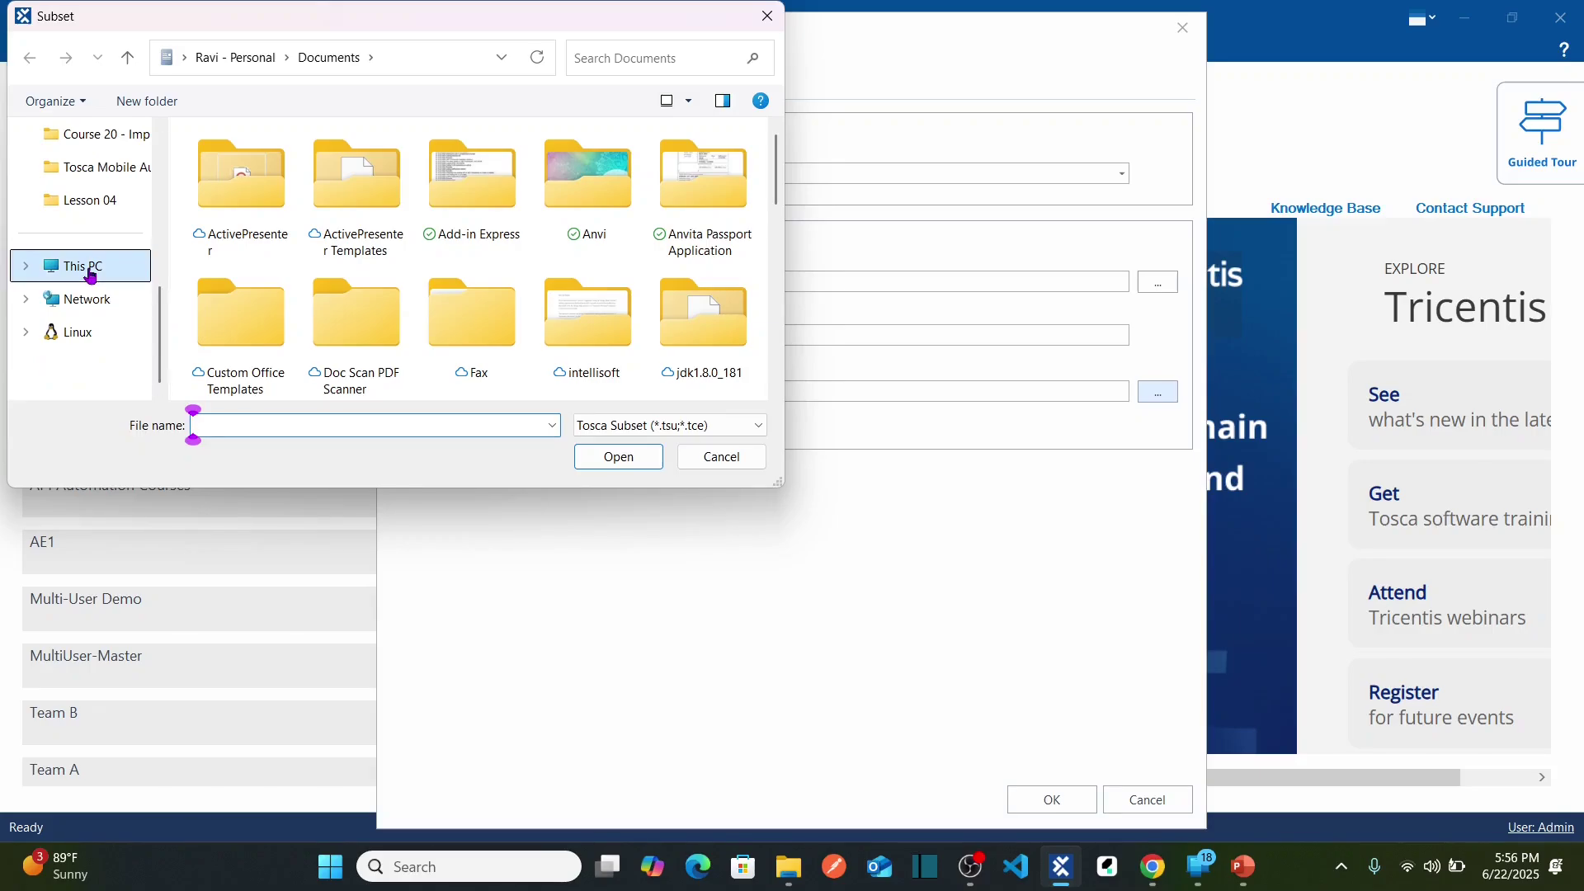
click(319, 196)
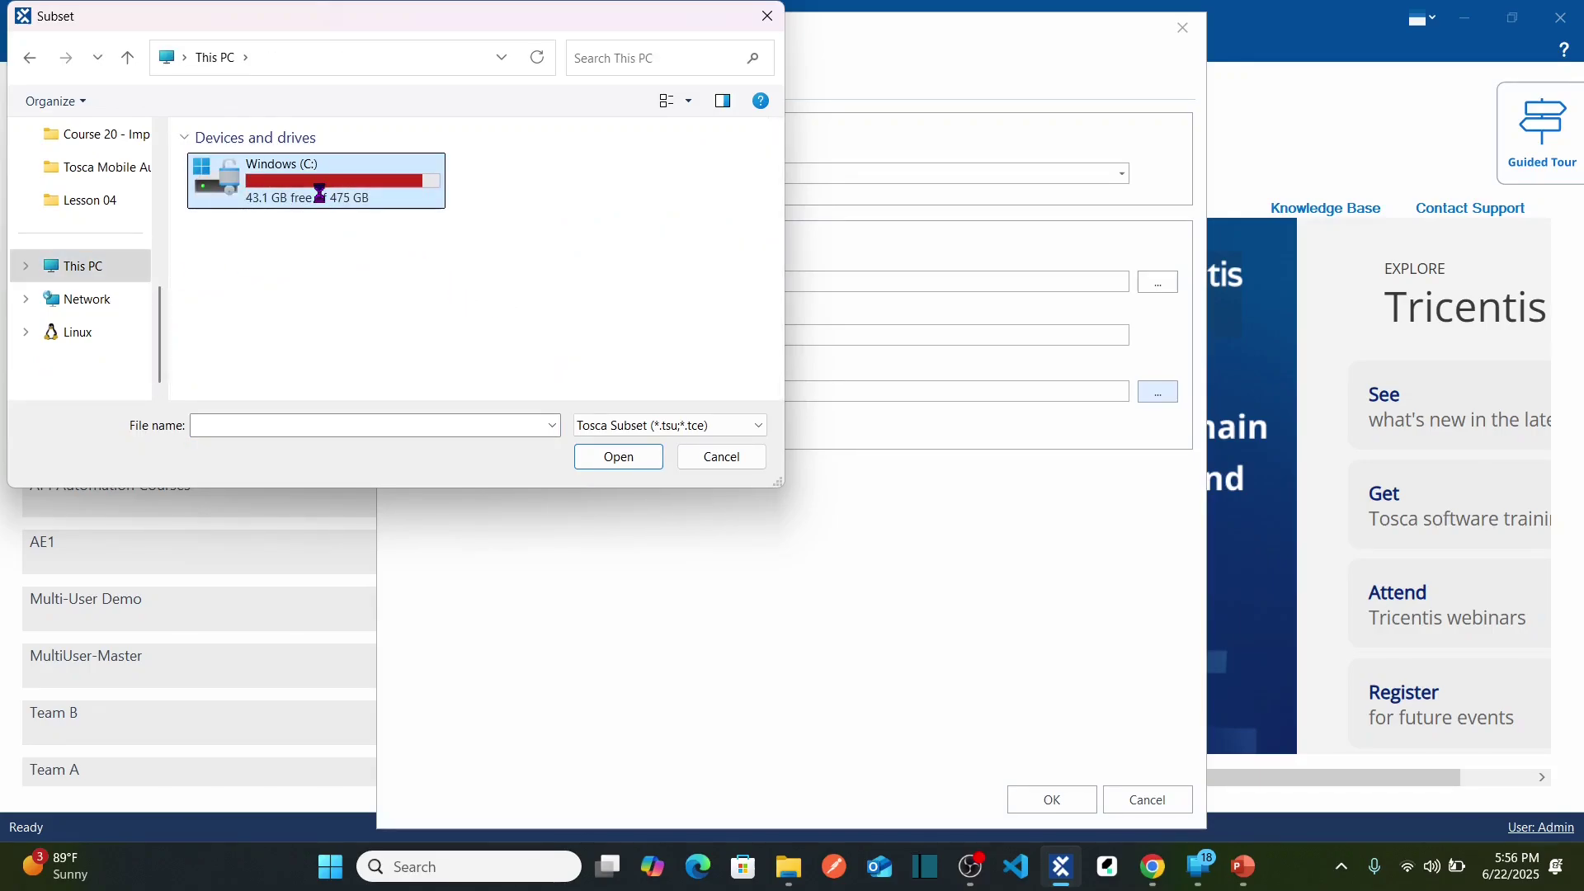
key(t)
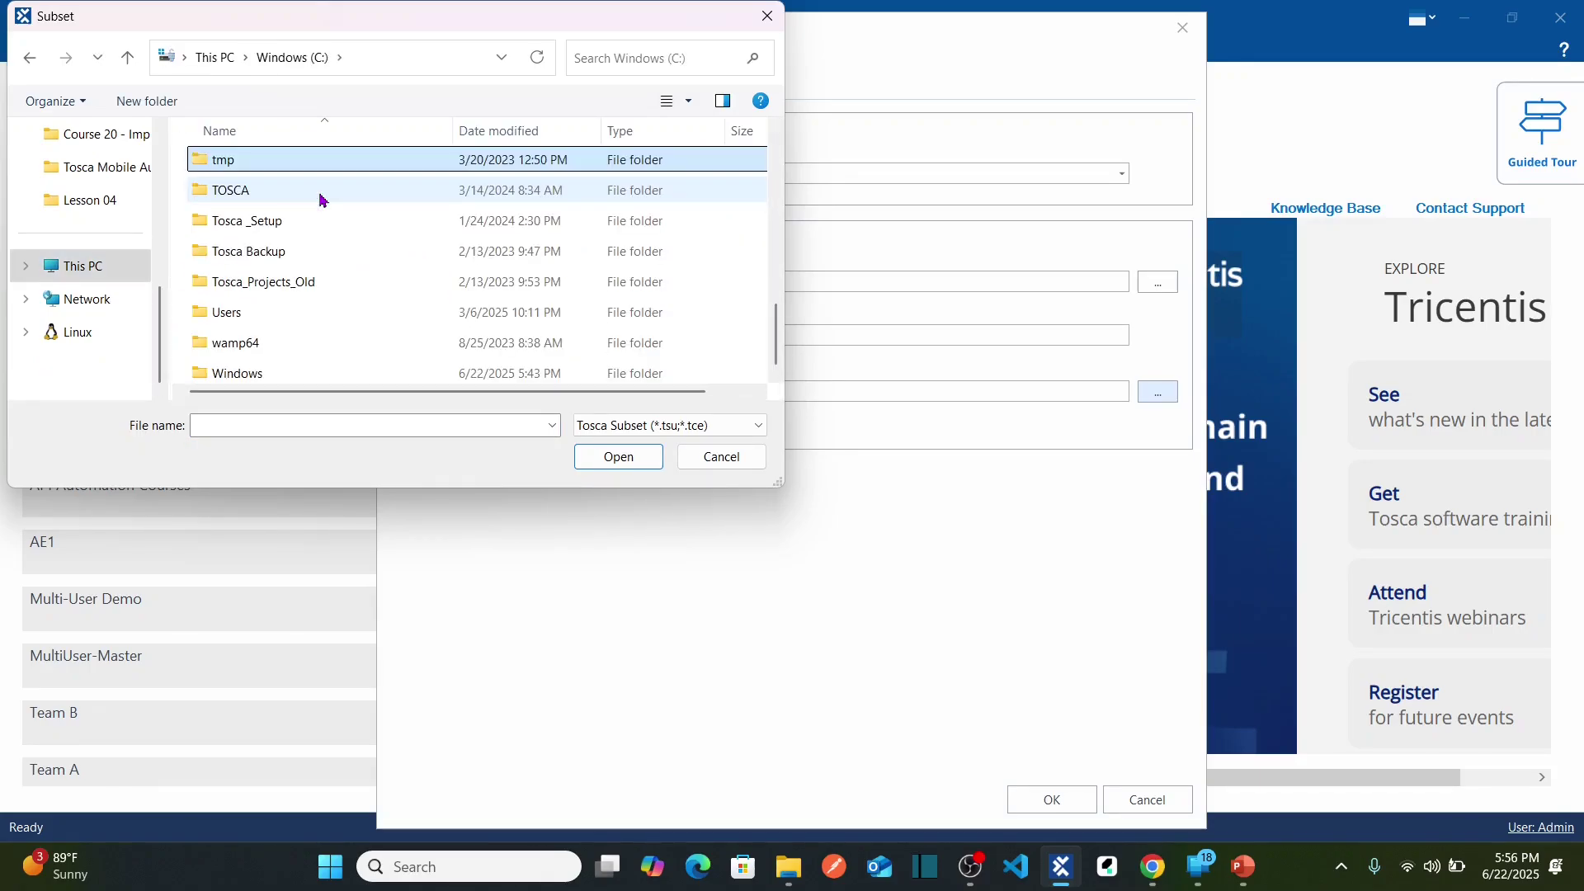
double_click(254, 220)
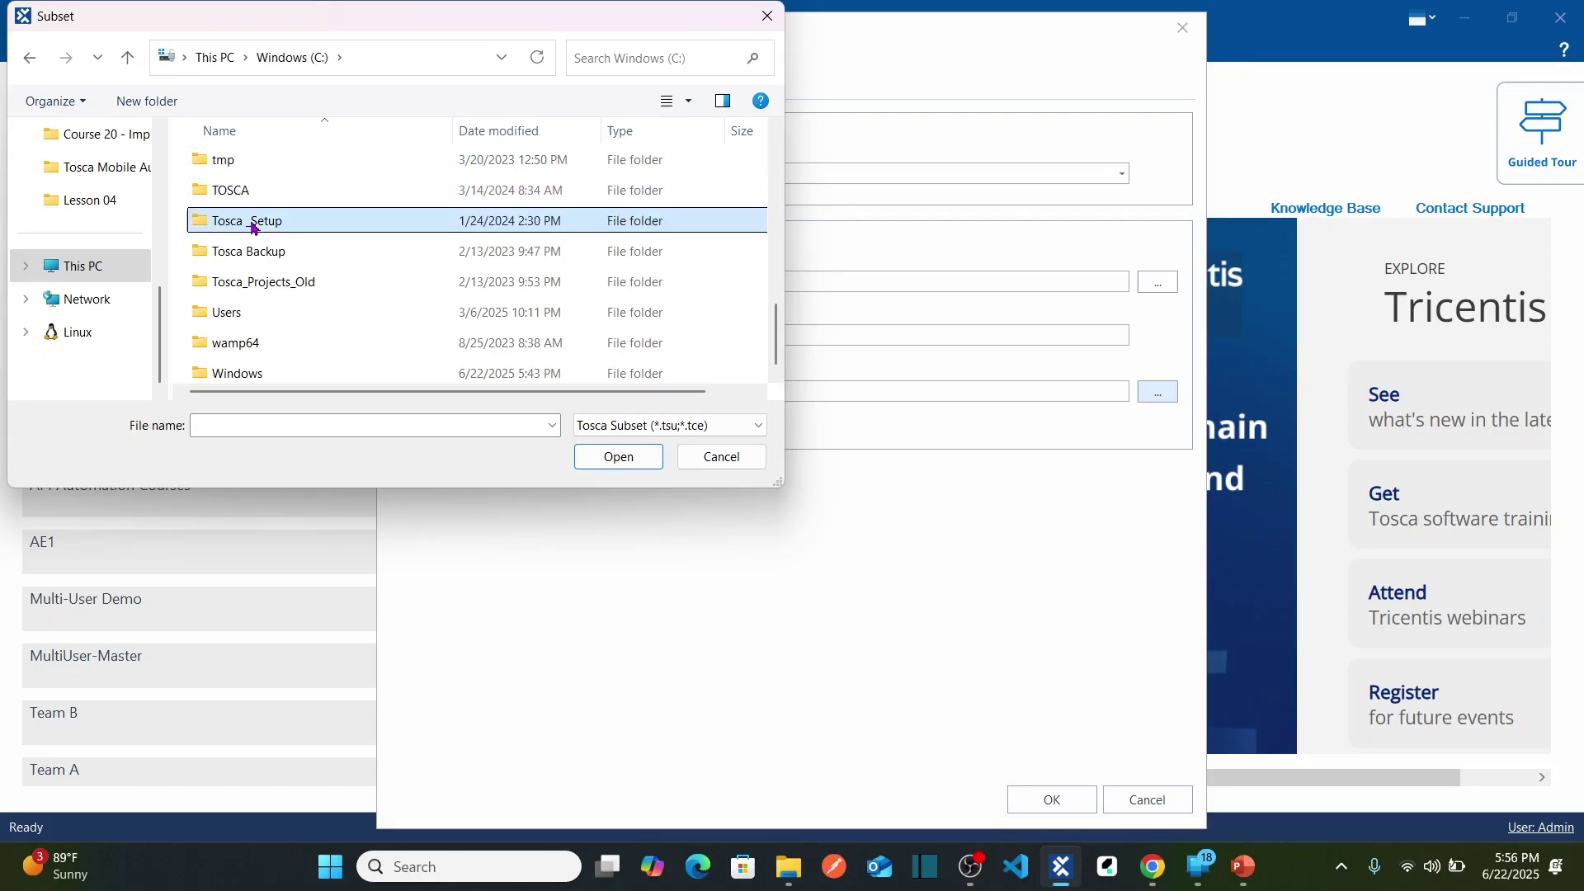
double_click(289, 225)
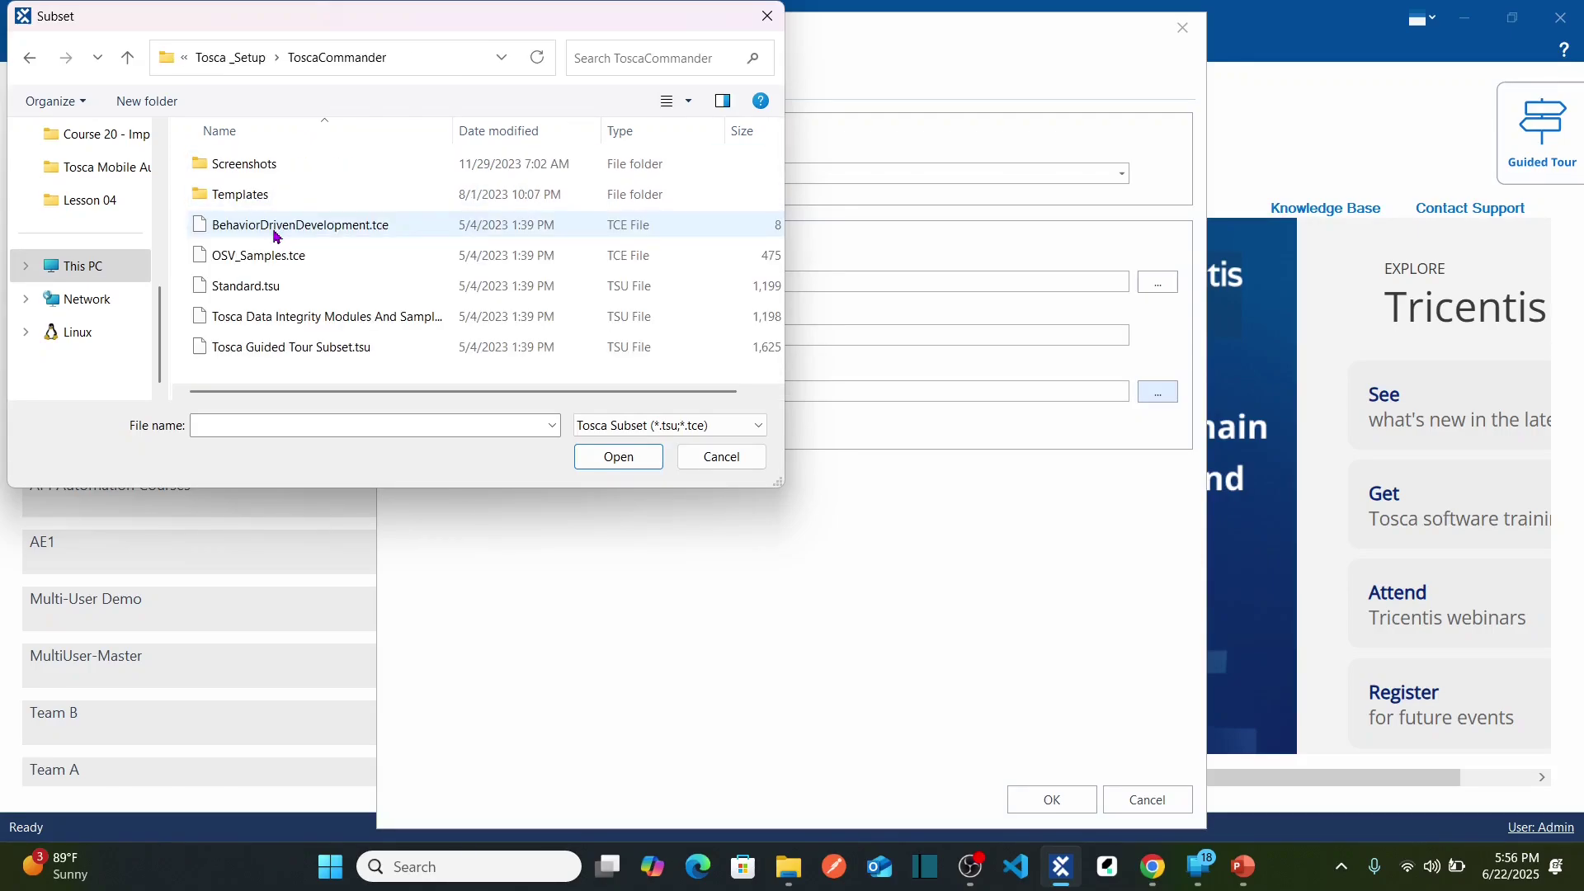
click(276, 289)
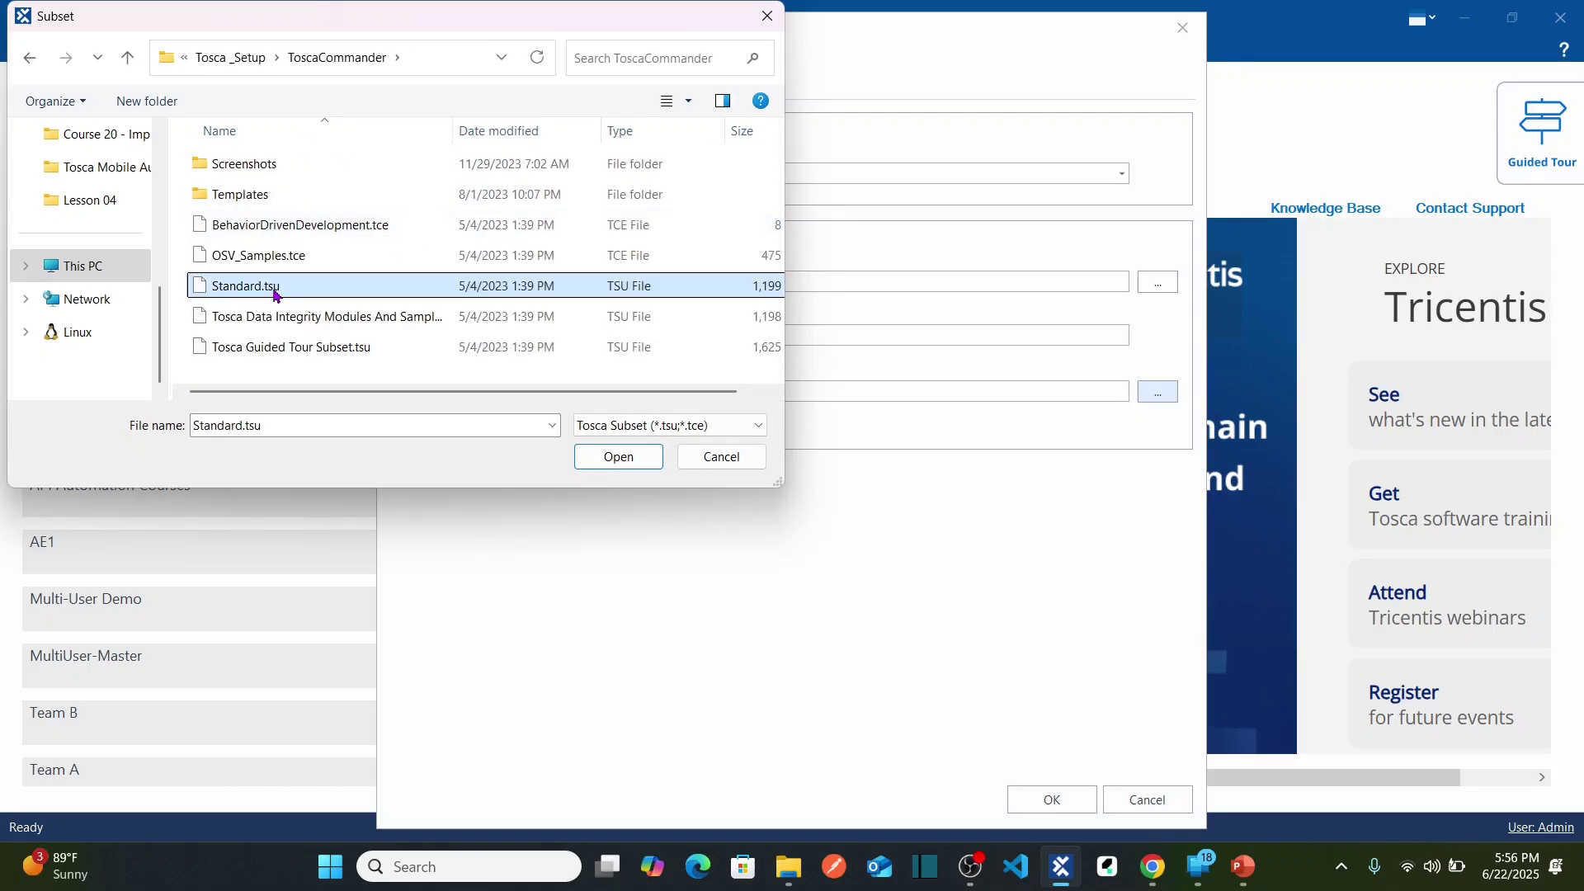
double_click(277, 286)
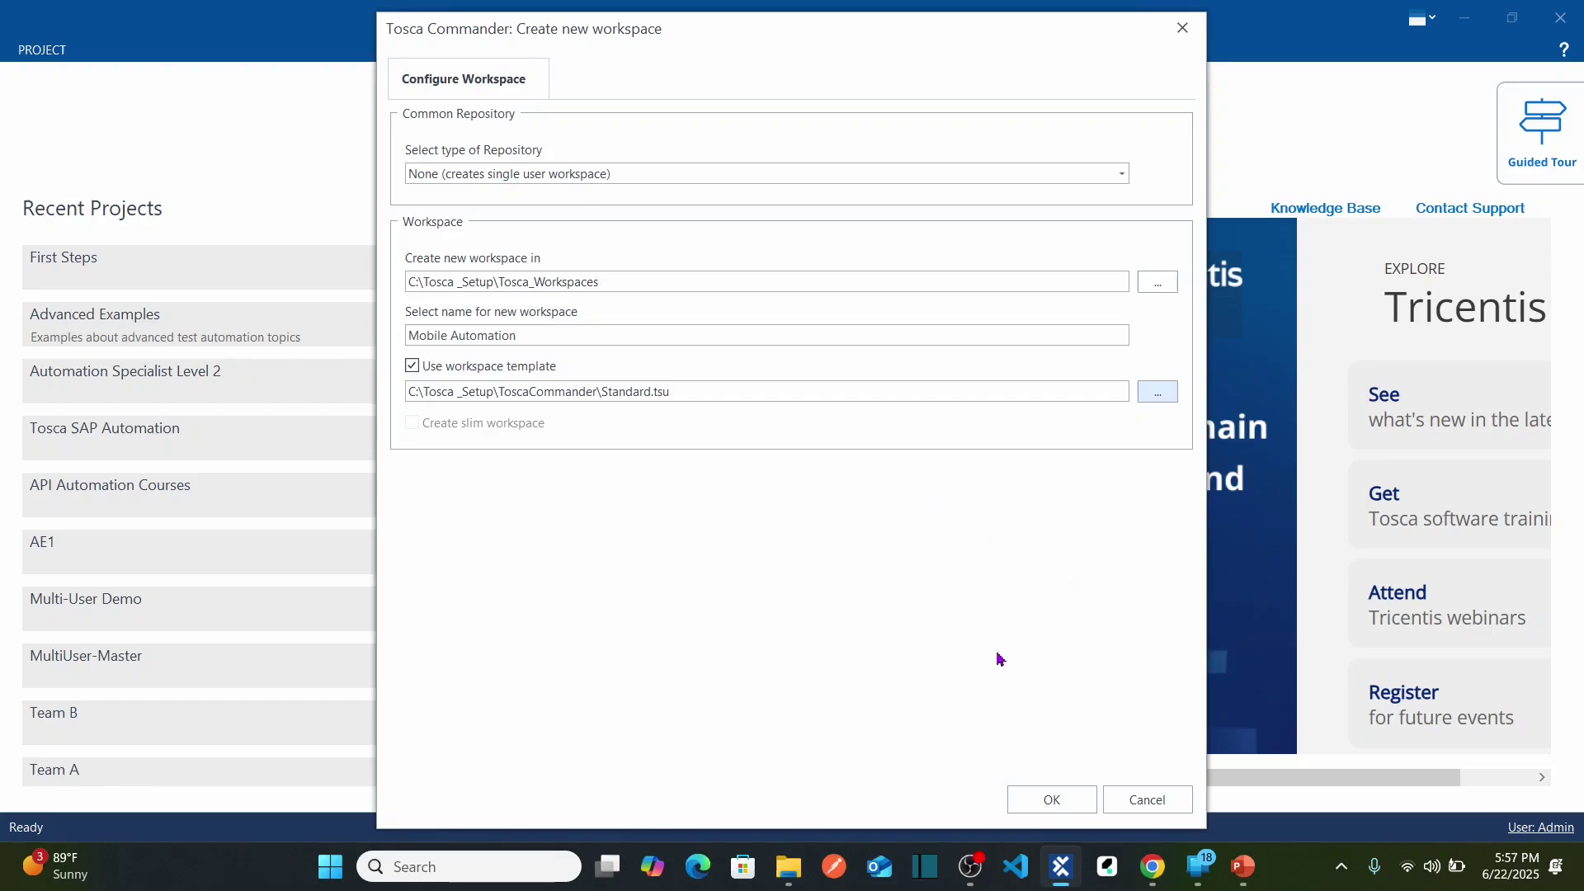
click(1053, 800)
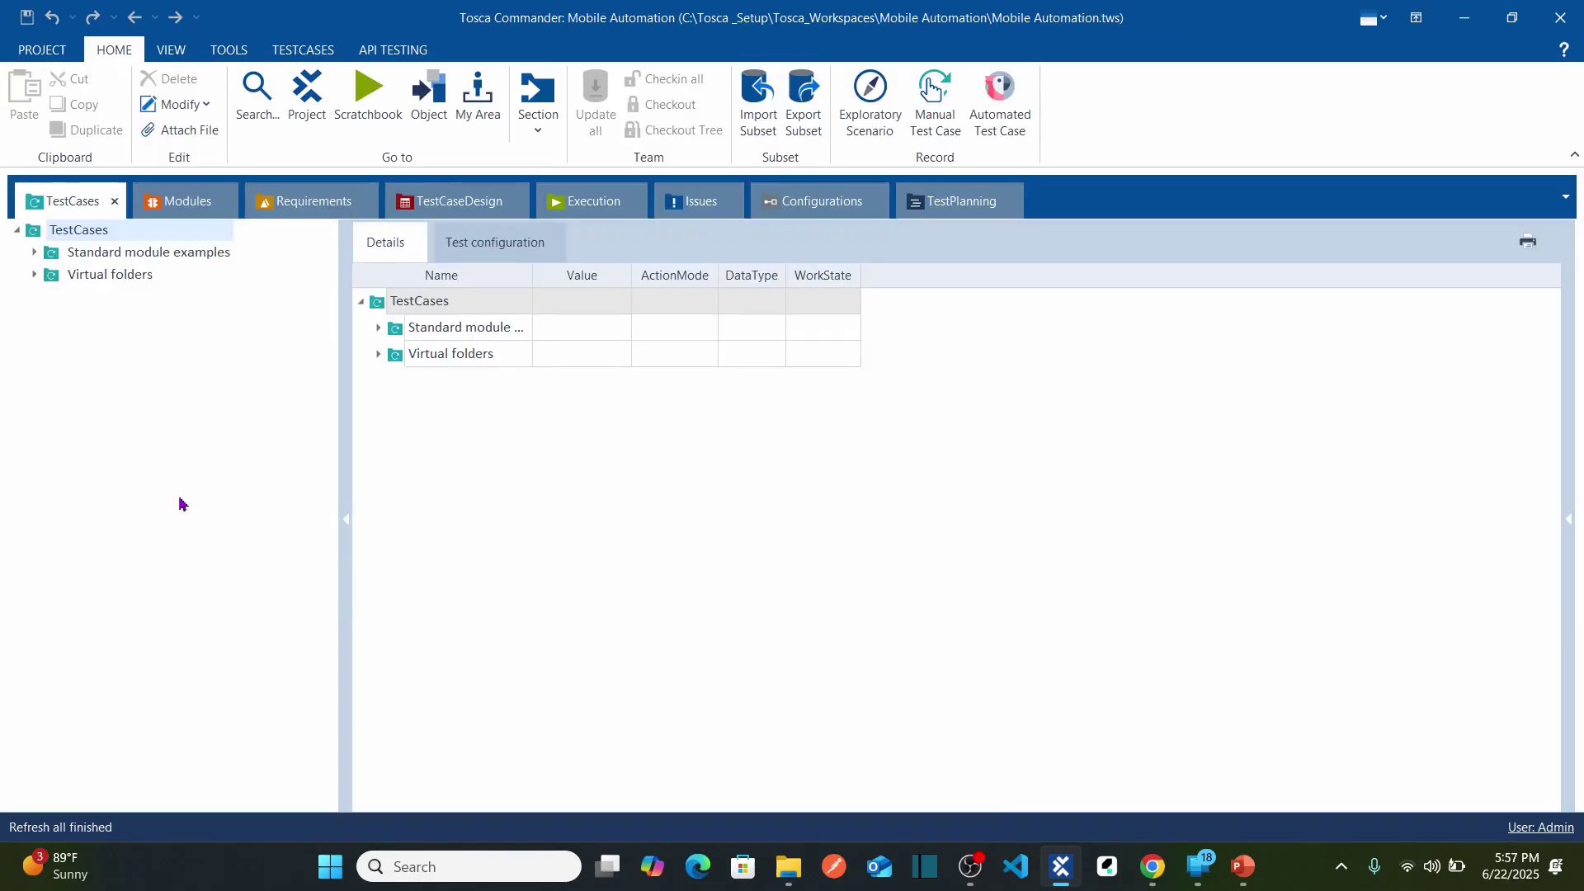
Show the contents of the Standard modules folder in the Modules section and widen the Name column to fit them
click(187, 203)
click(381, 328)
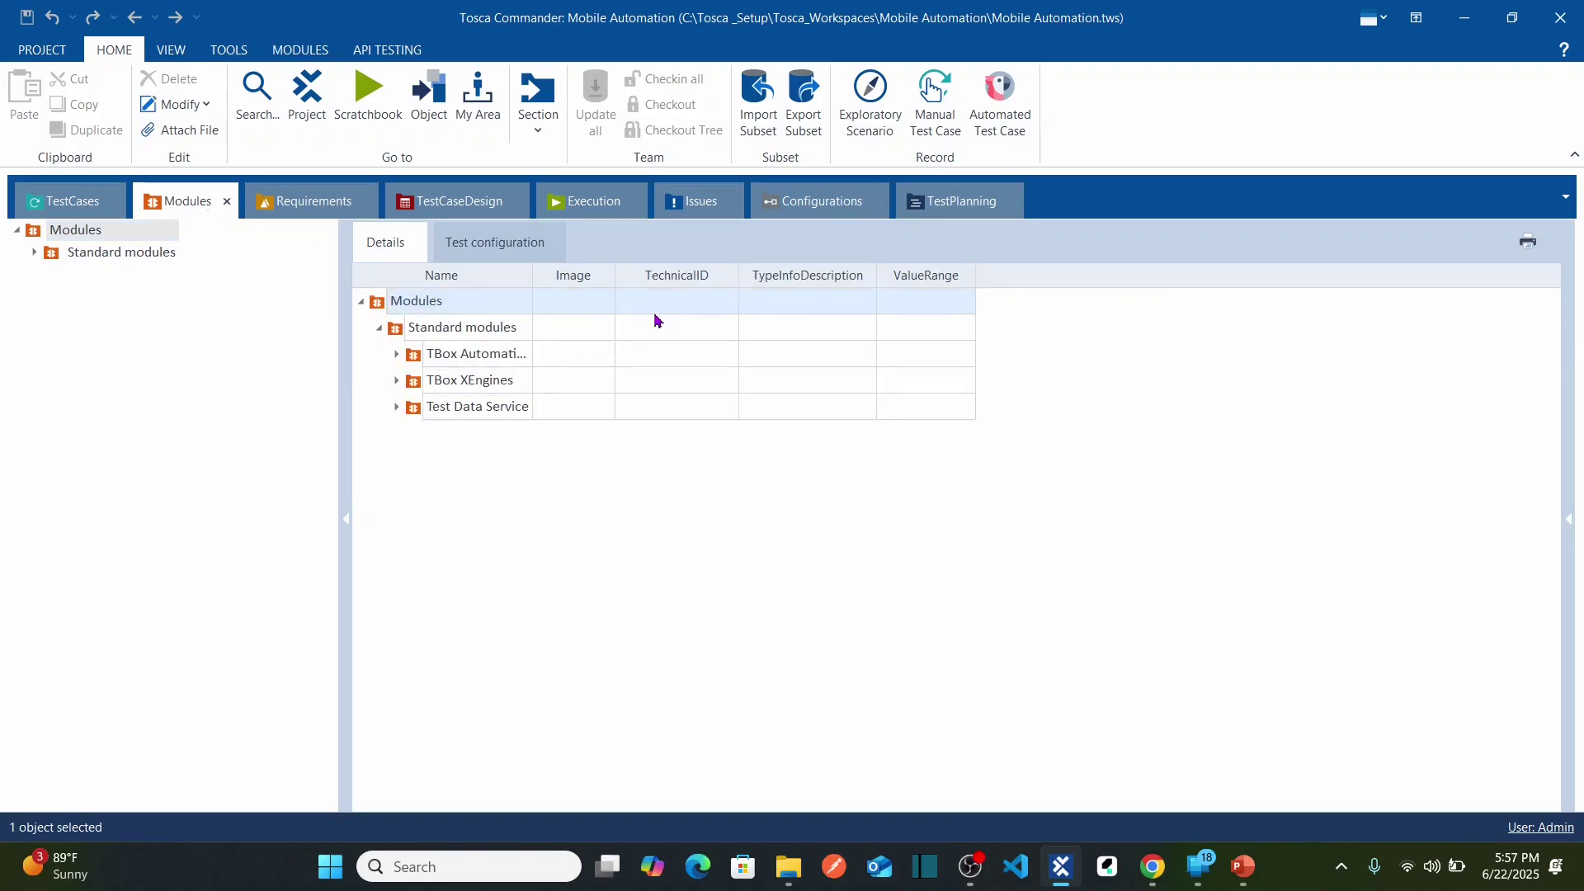
drag(532, 274, 715, 305)
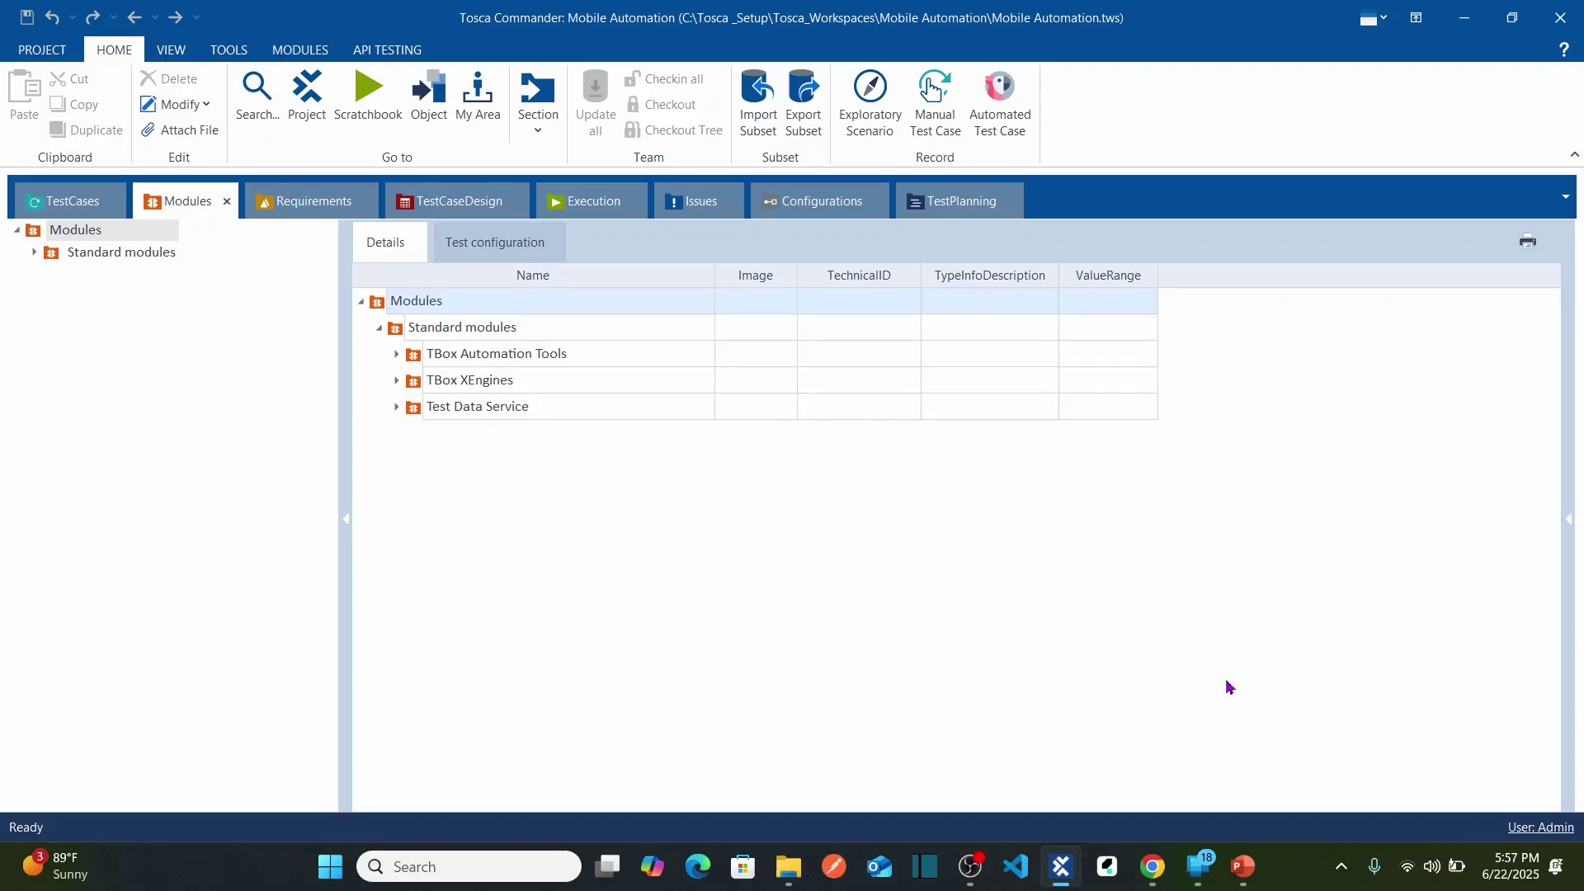
Open the console of the running Tricentis Mobile Agent in the browser and close the older duplicate console tab
click(1341, 868)
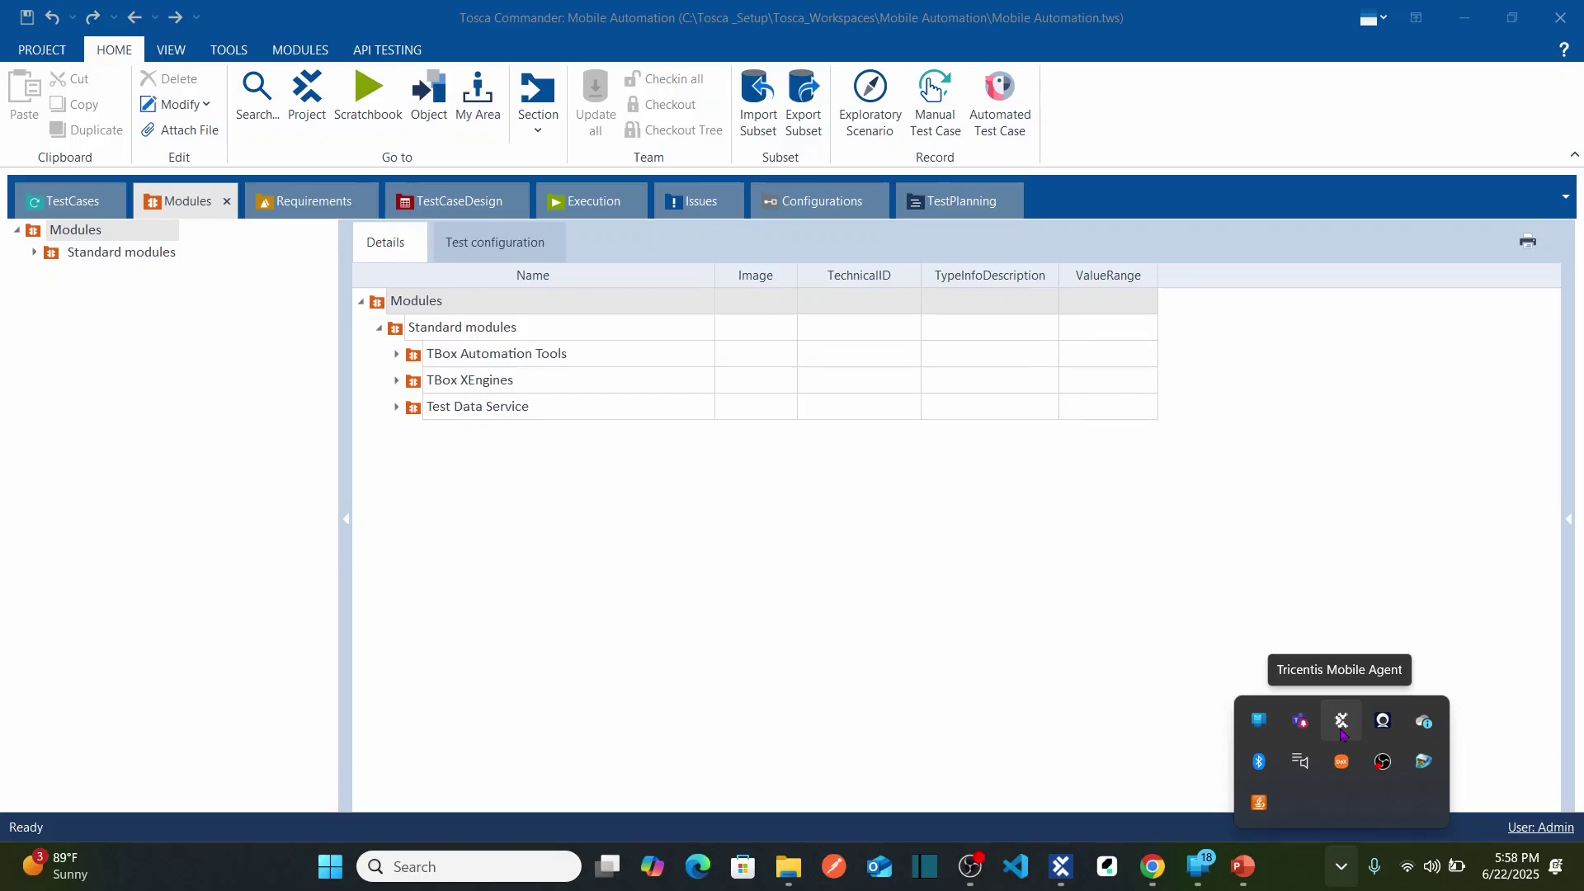
click(1341, 875)
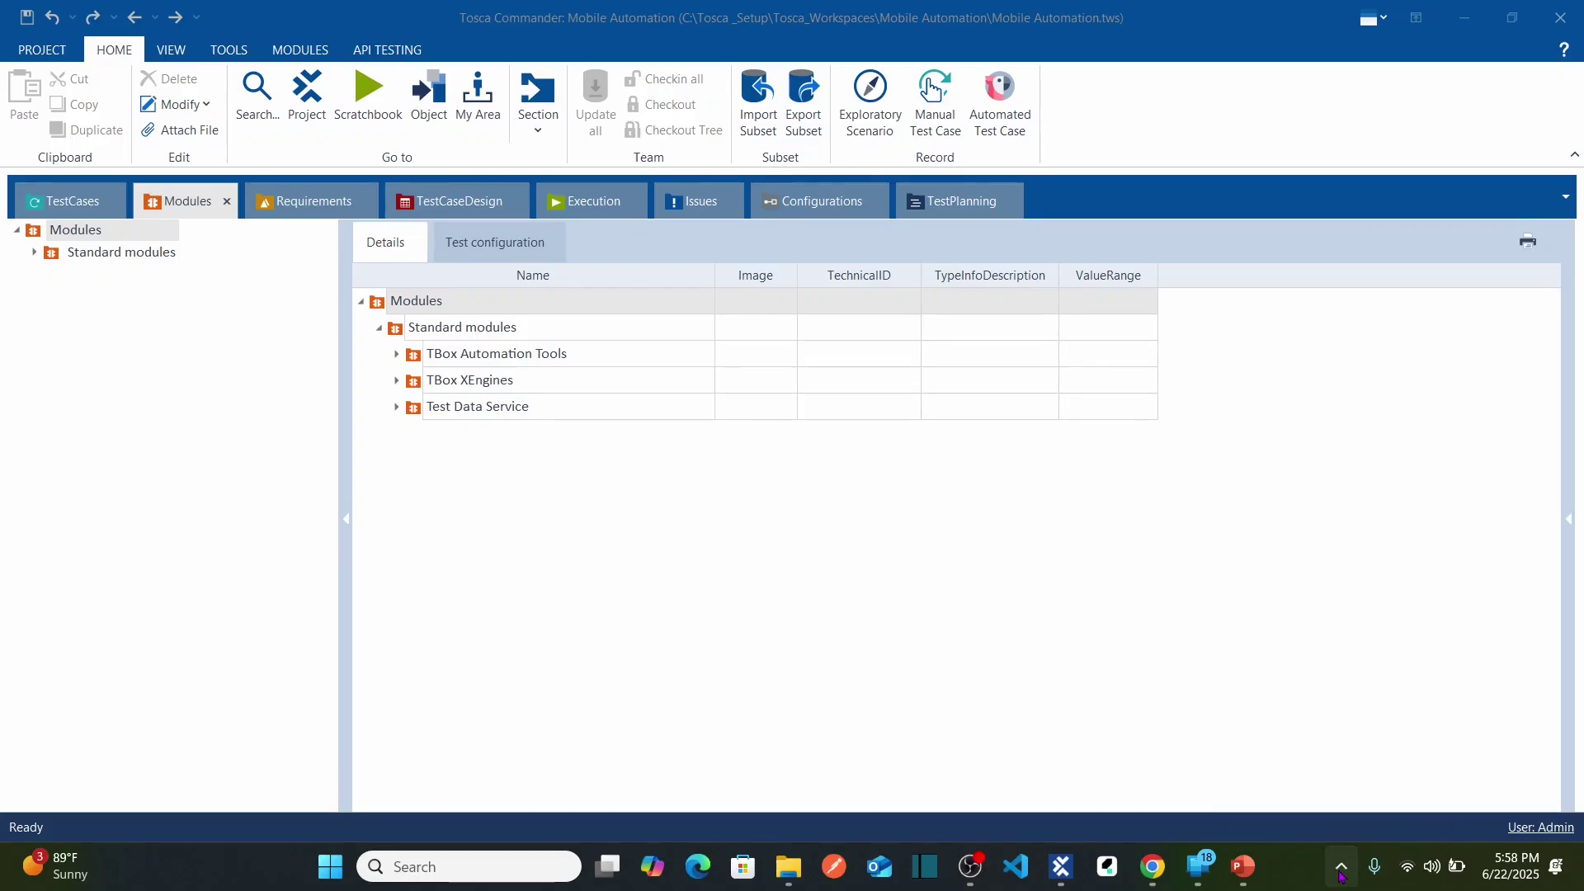
click(1341, 875)
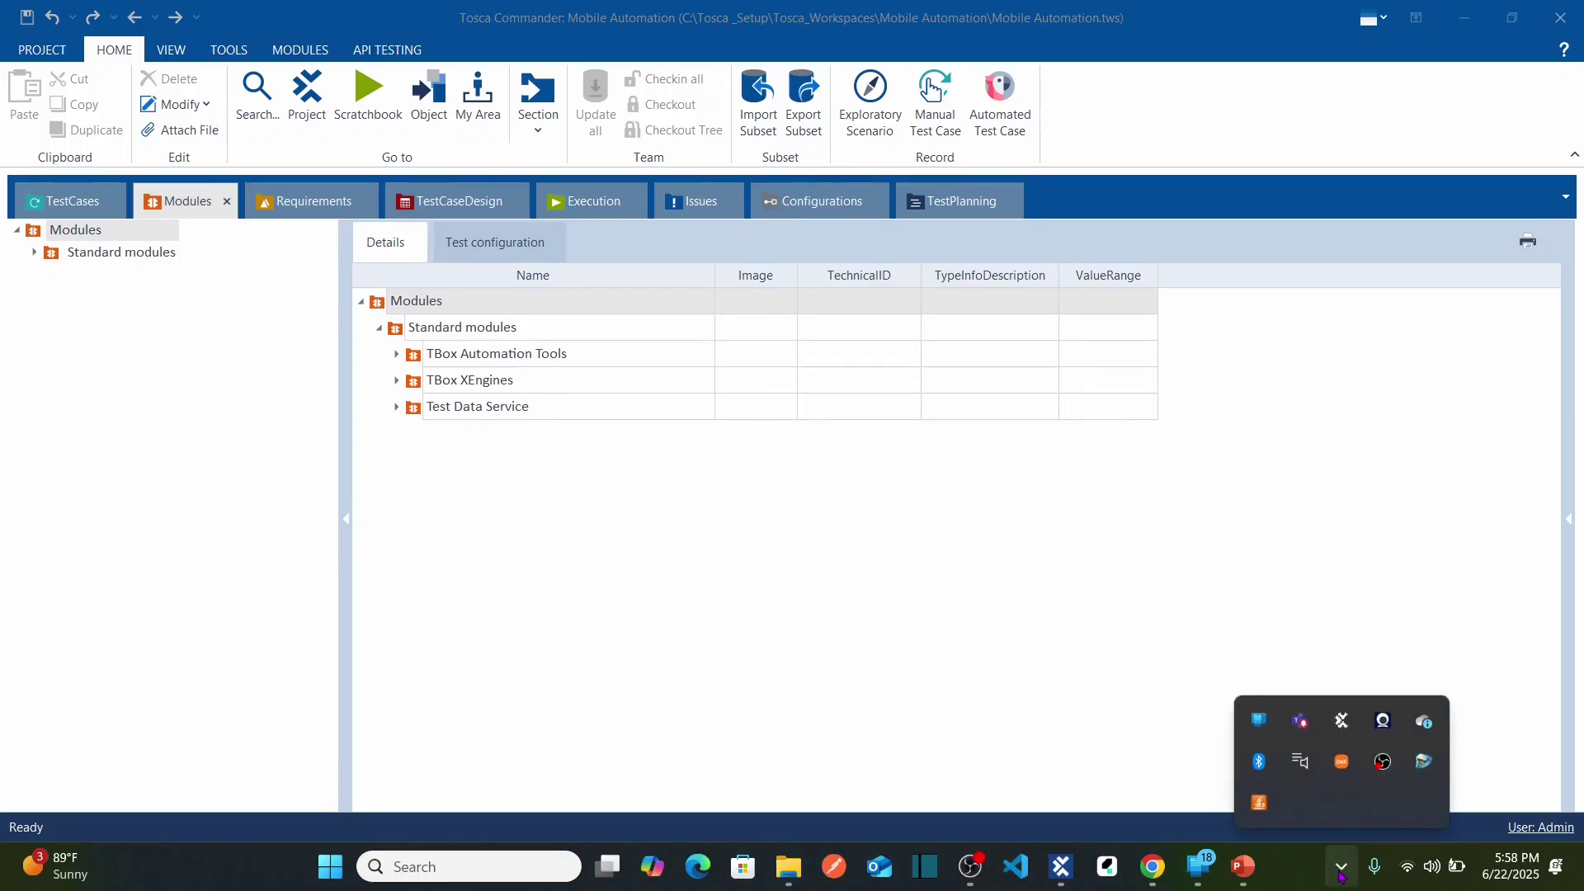
right_click(1343, 732)
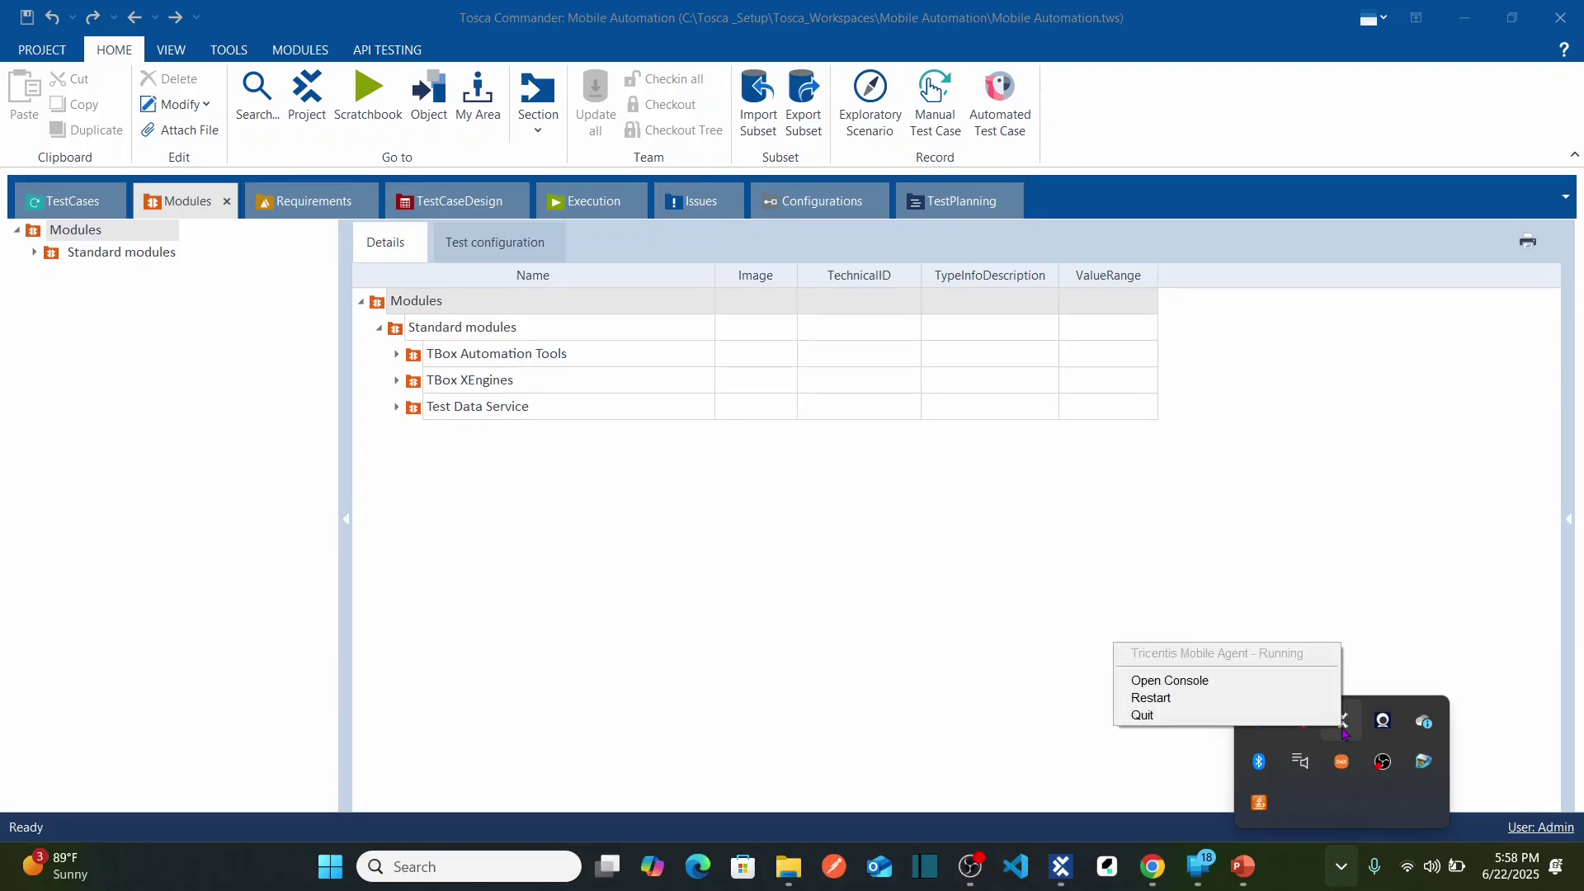
click(1169, 682)
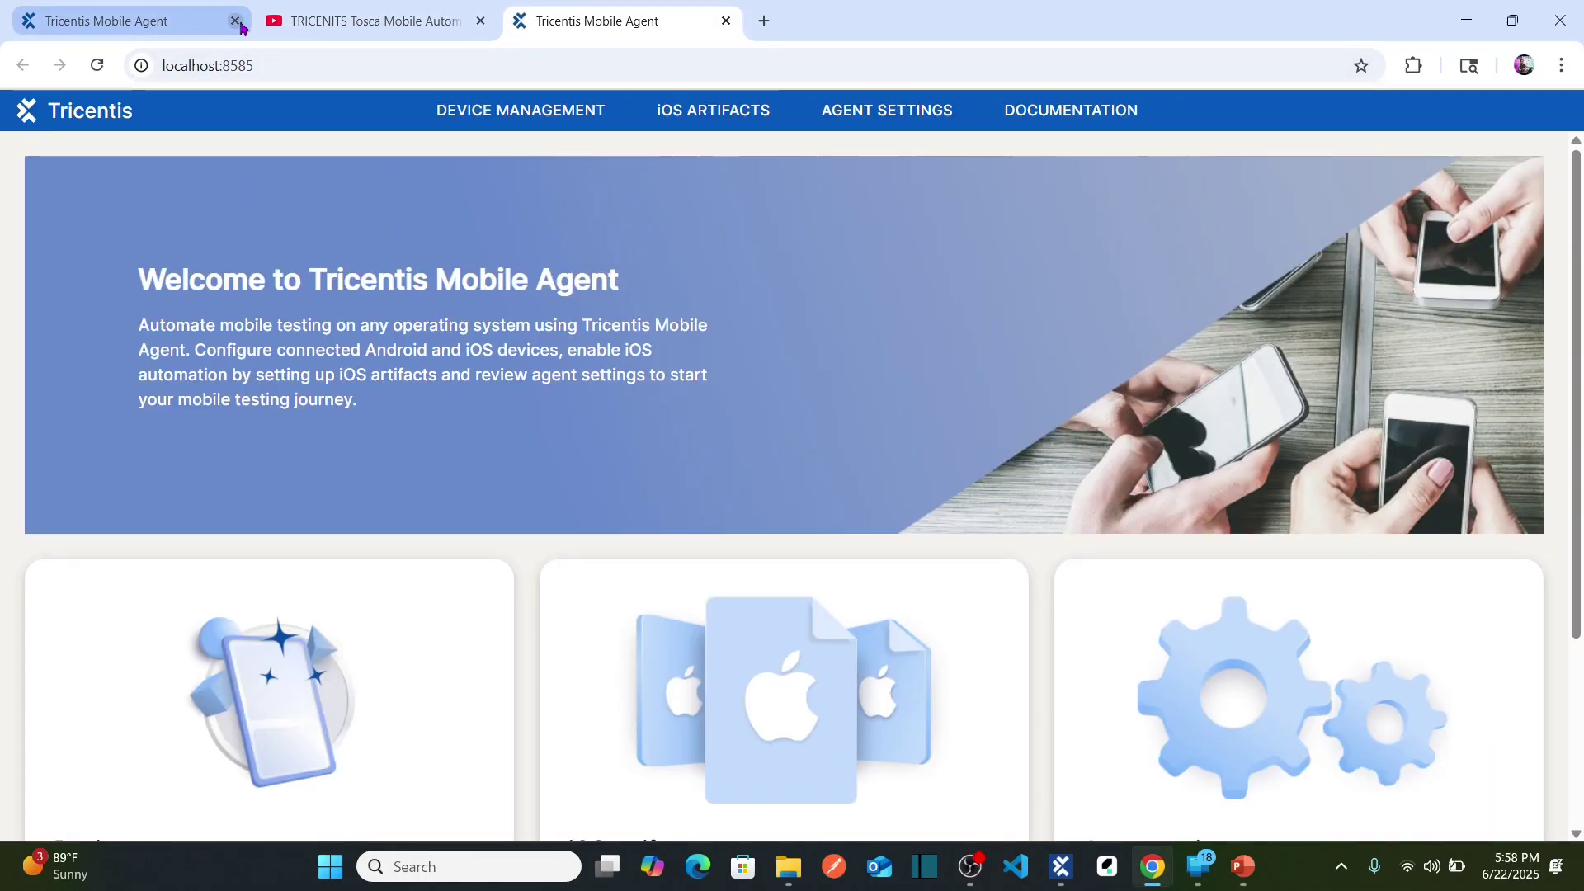
click(236, 21)
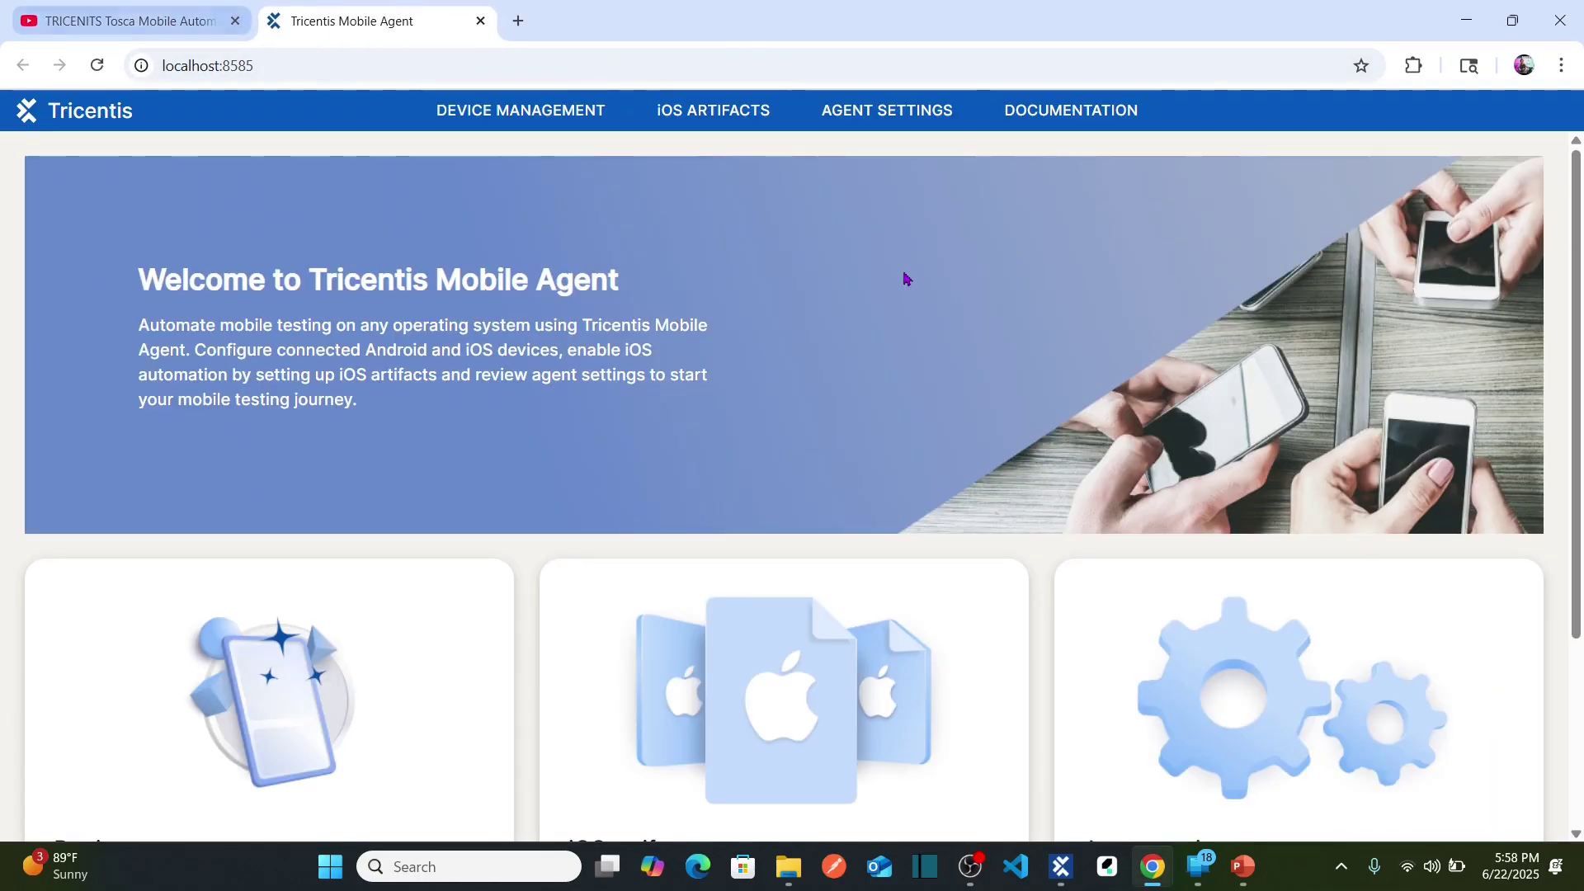
drag(1576, 298, 1581, 495)
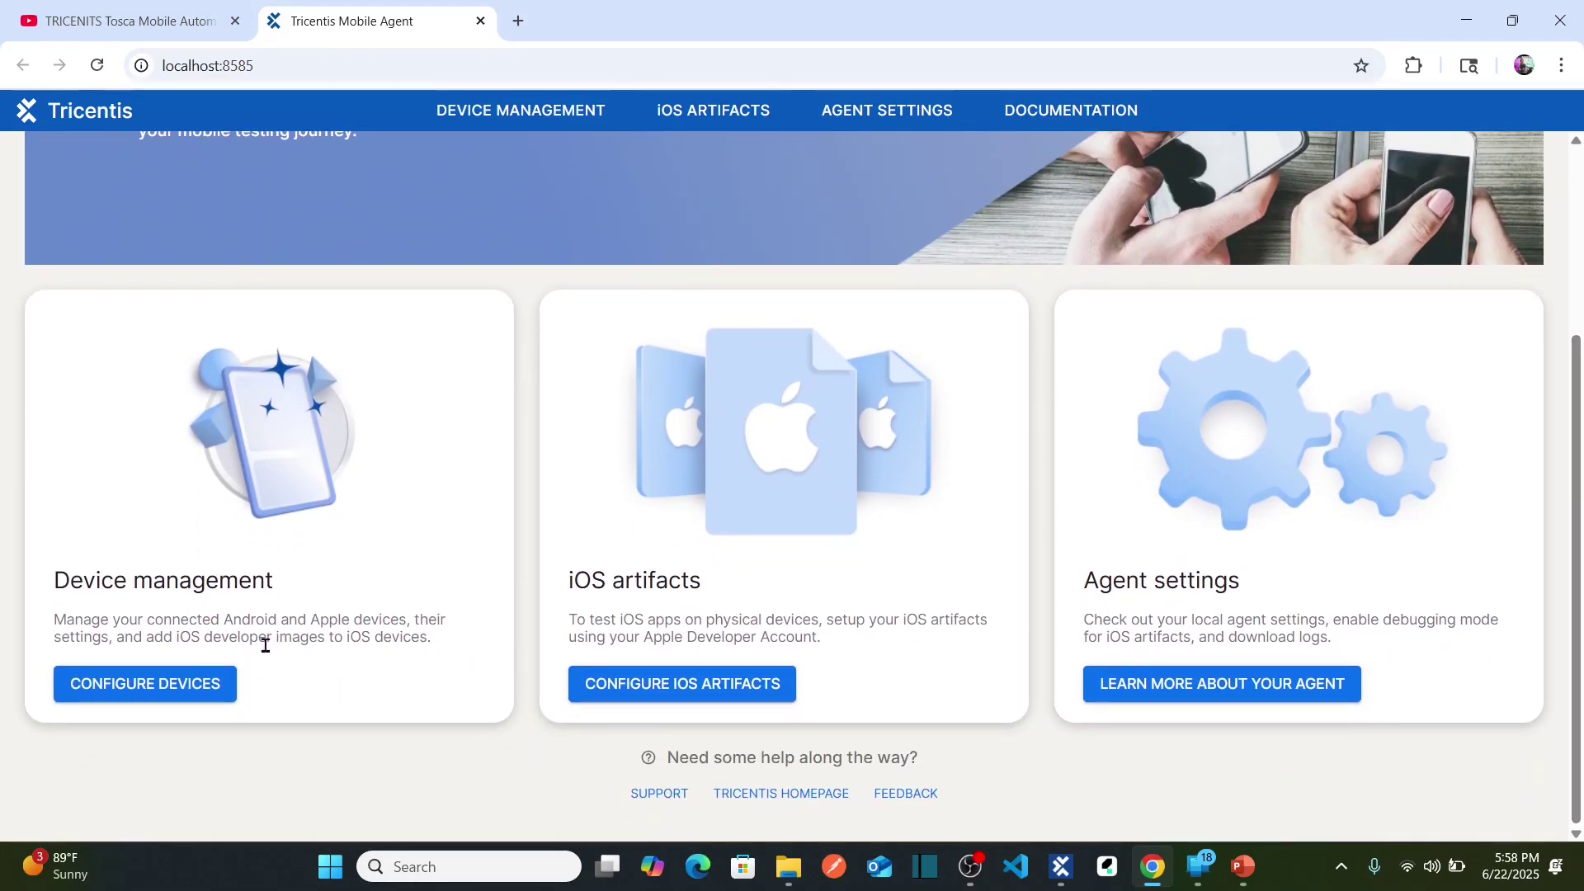
click(225, 682)
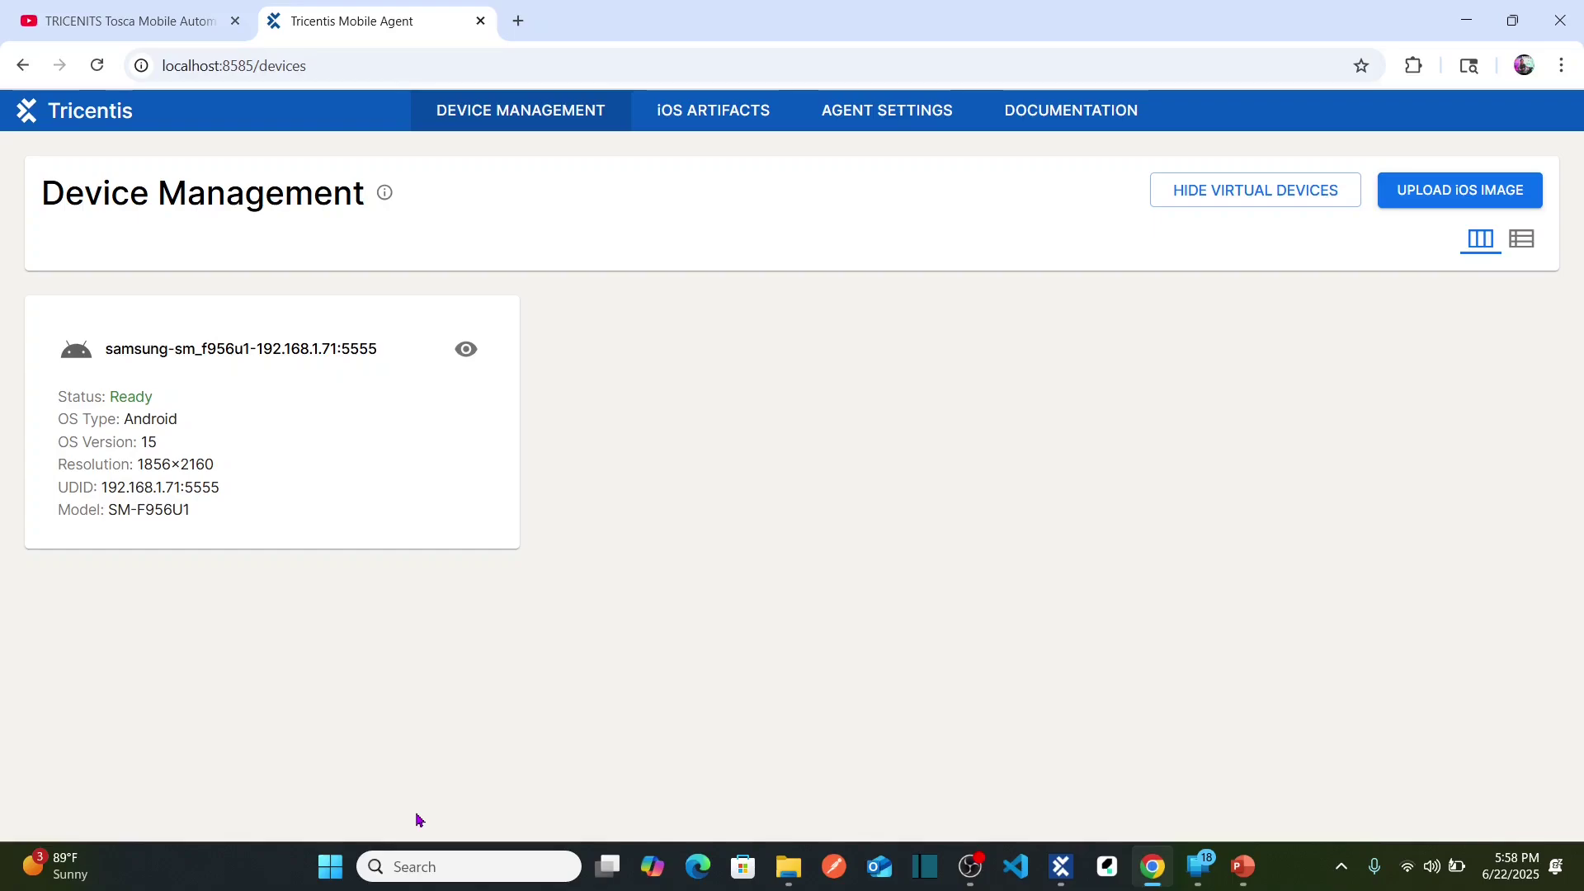
key(alt+Tab)
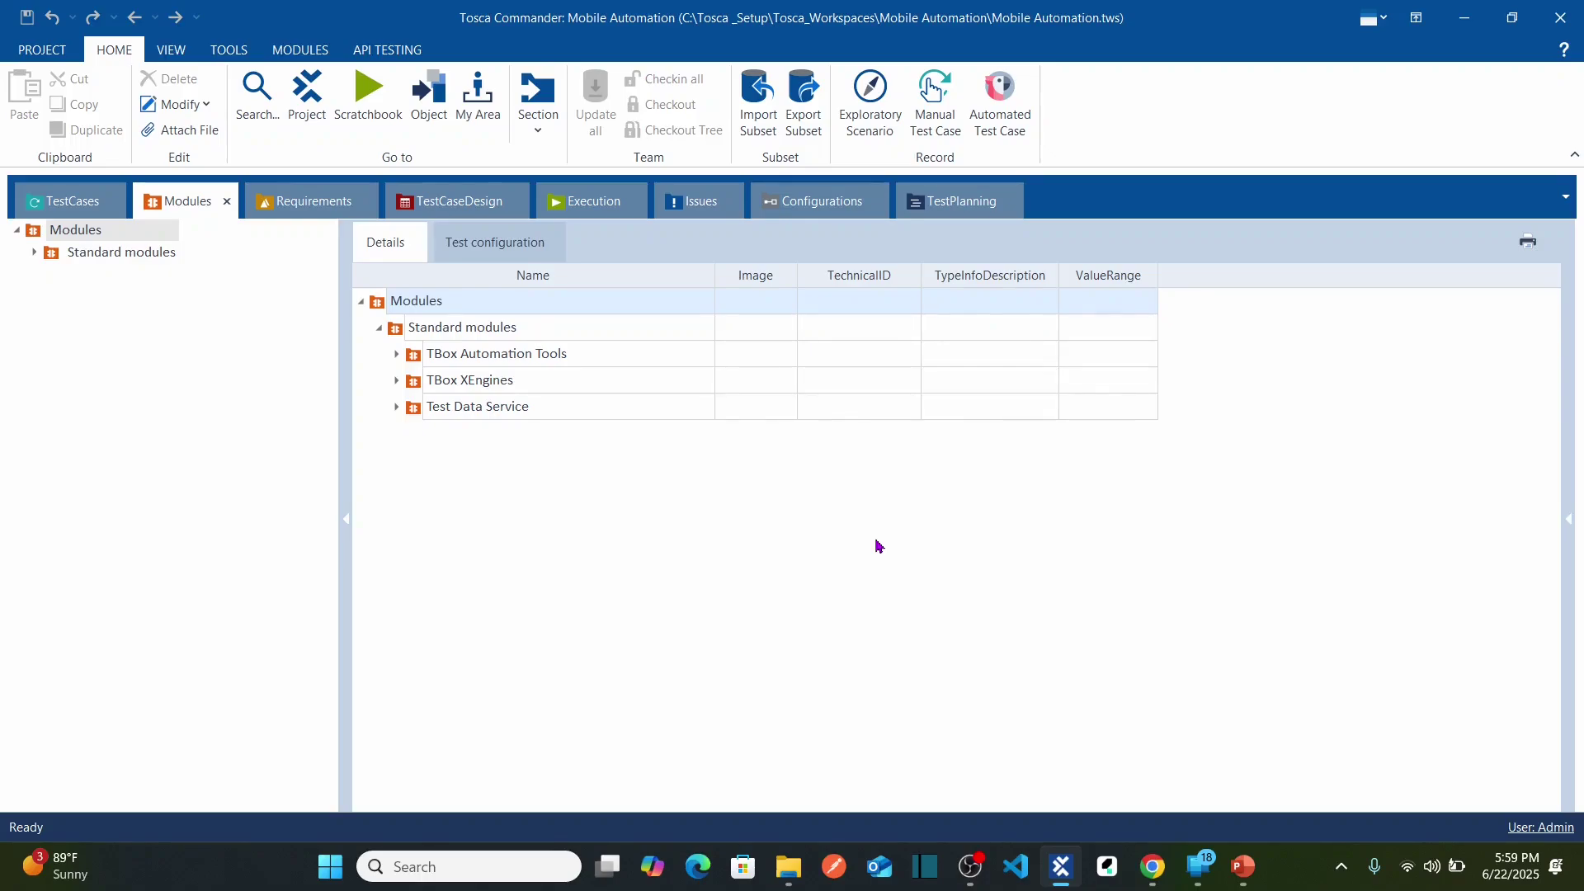
Collapse Standard modules and create a folder named "Mobile Agent - Tip Calculator" under Modules
click(379, 329)
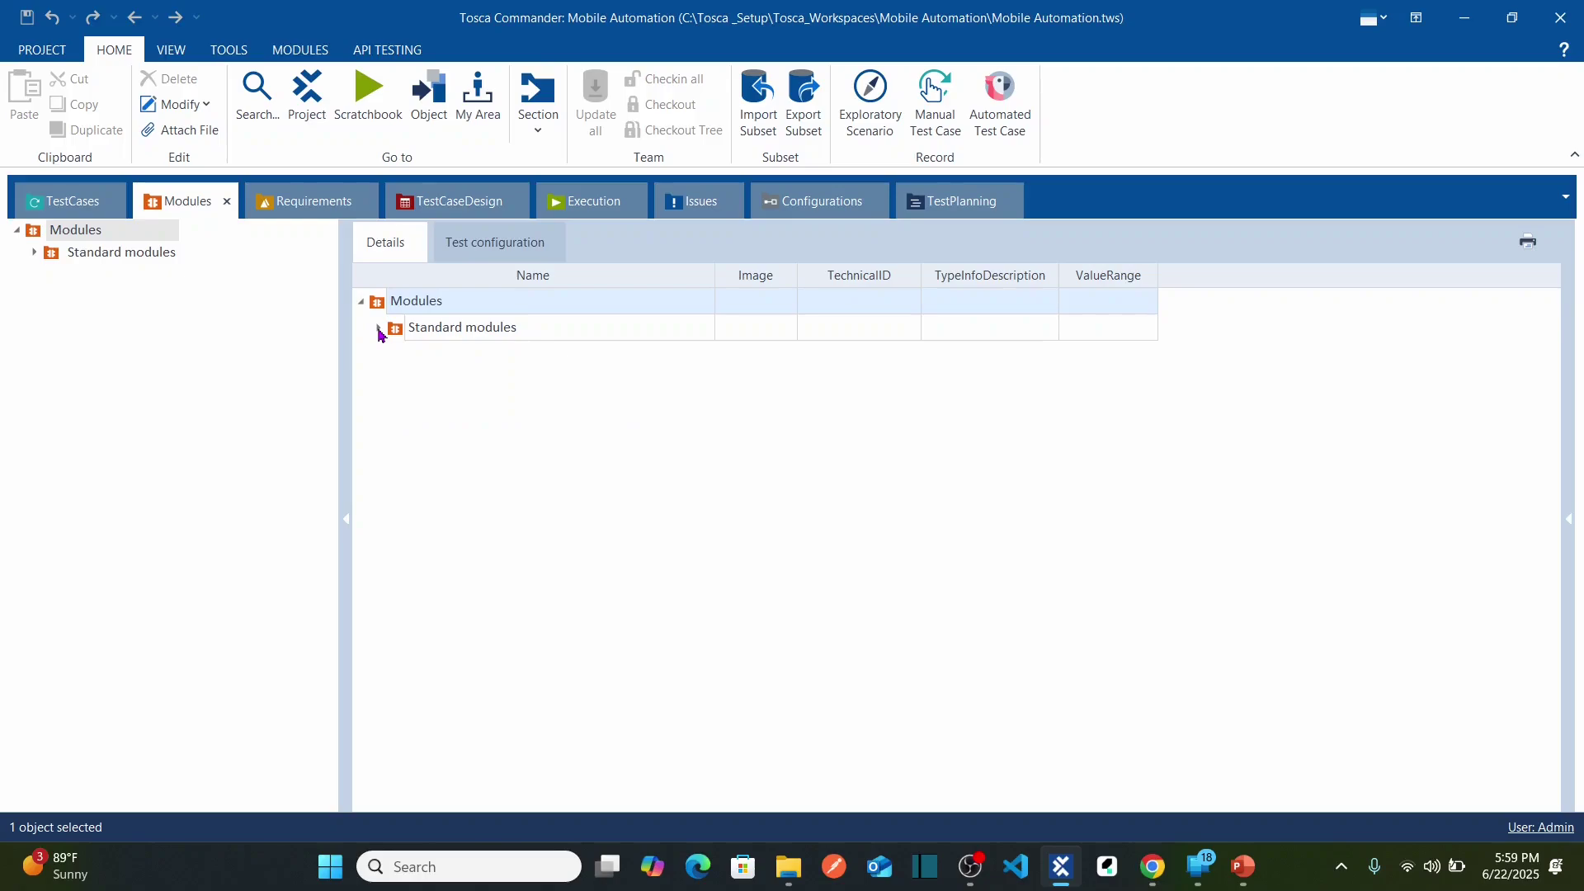
right_click(436, 307)
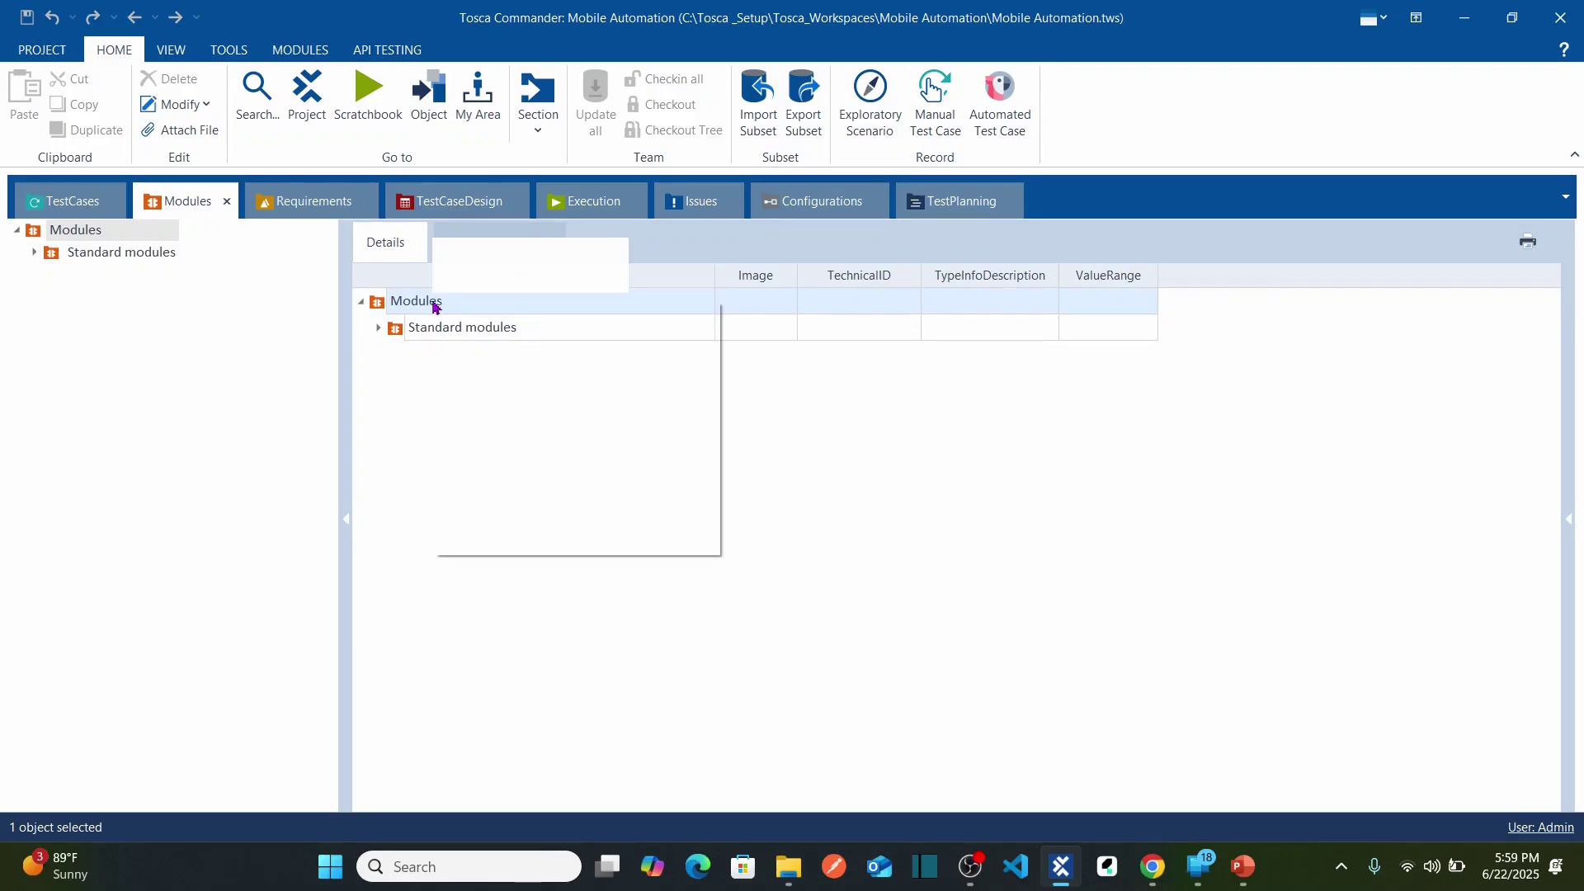
click(453, 284)
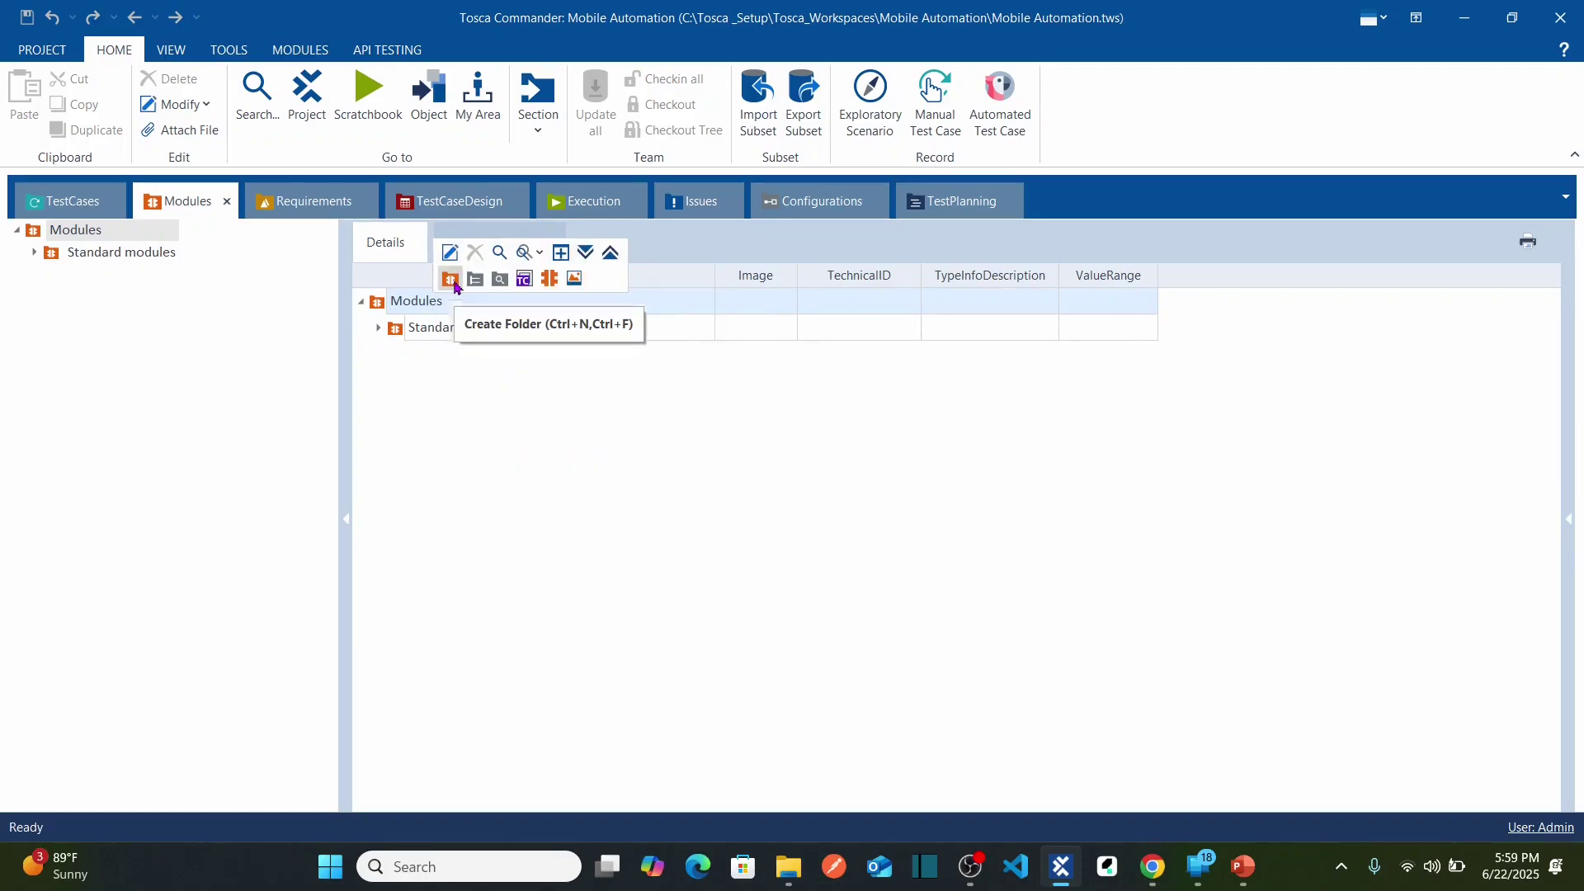
text(Mobile Agent)
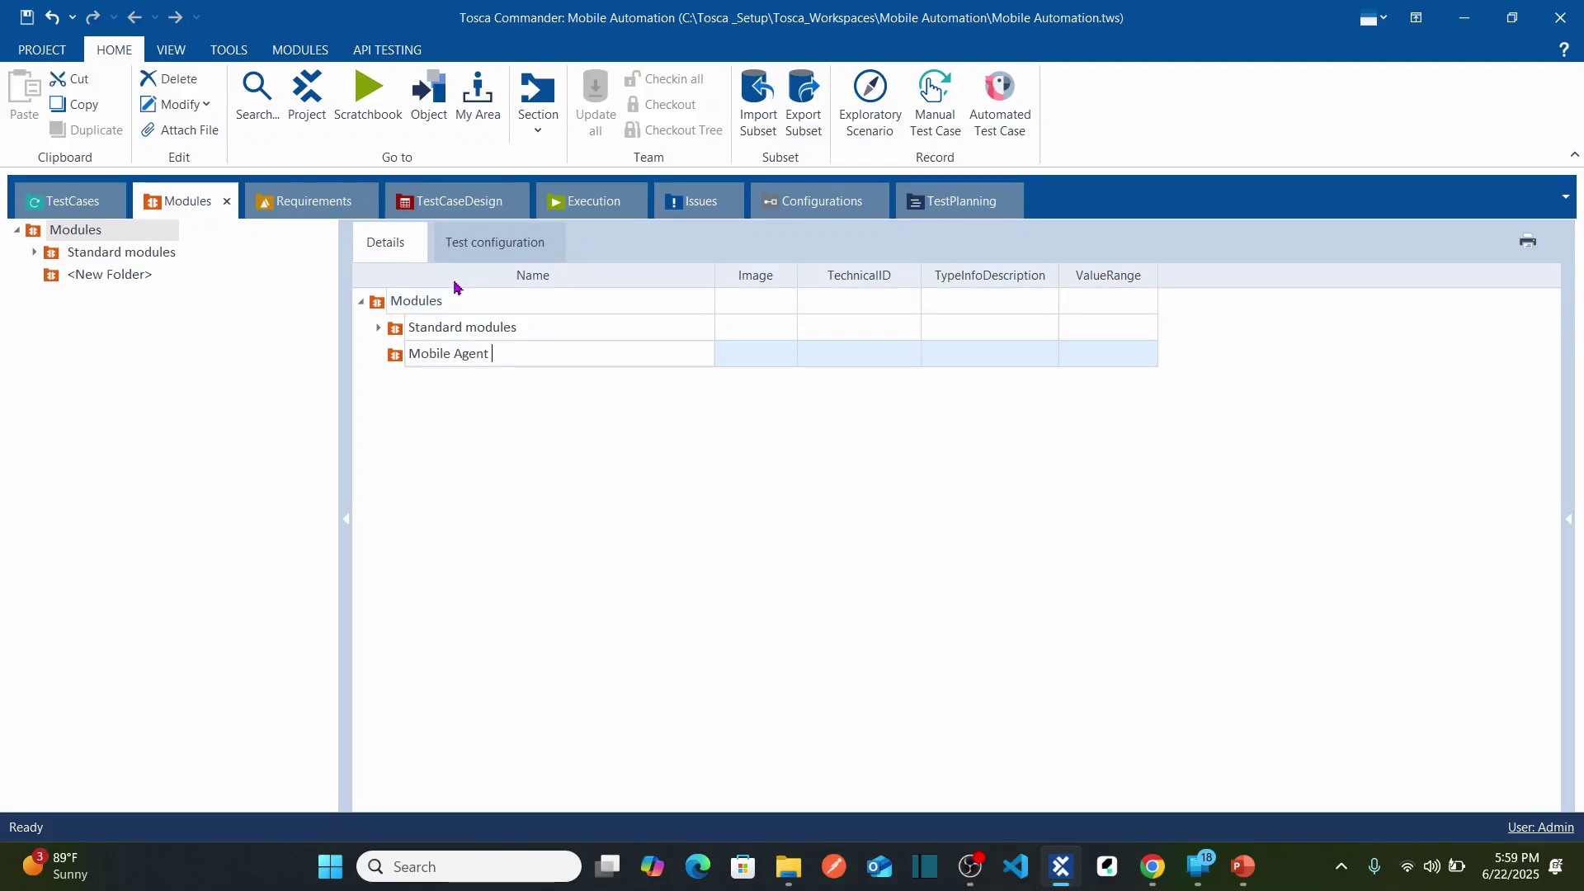
text(- Tip Calculator)
click(492, 445)
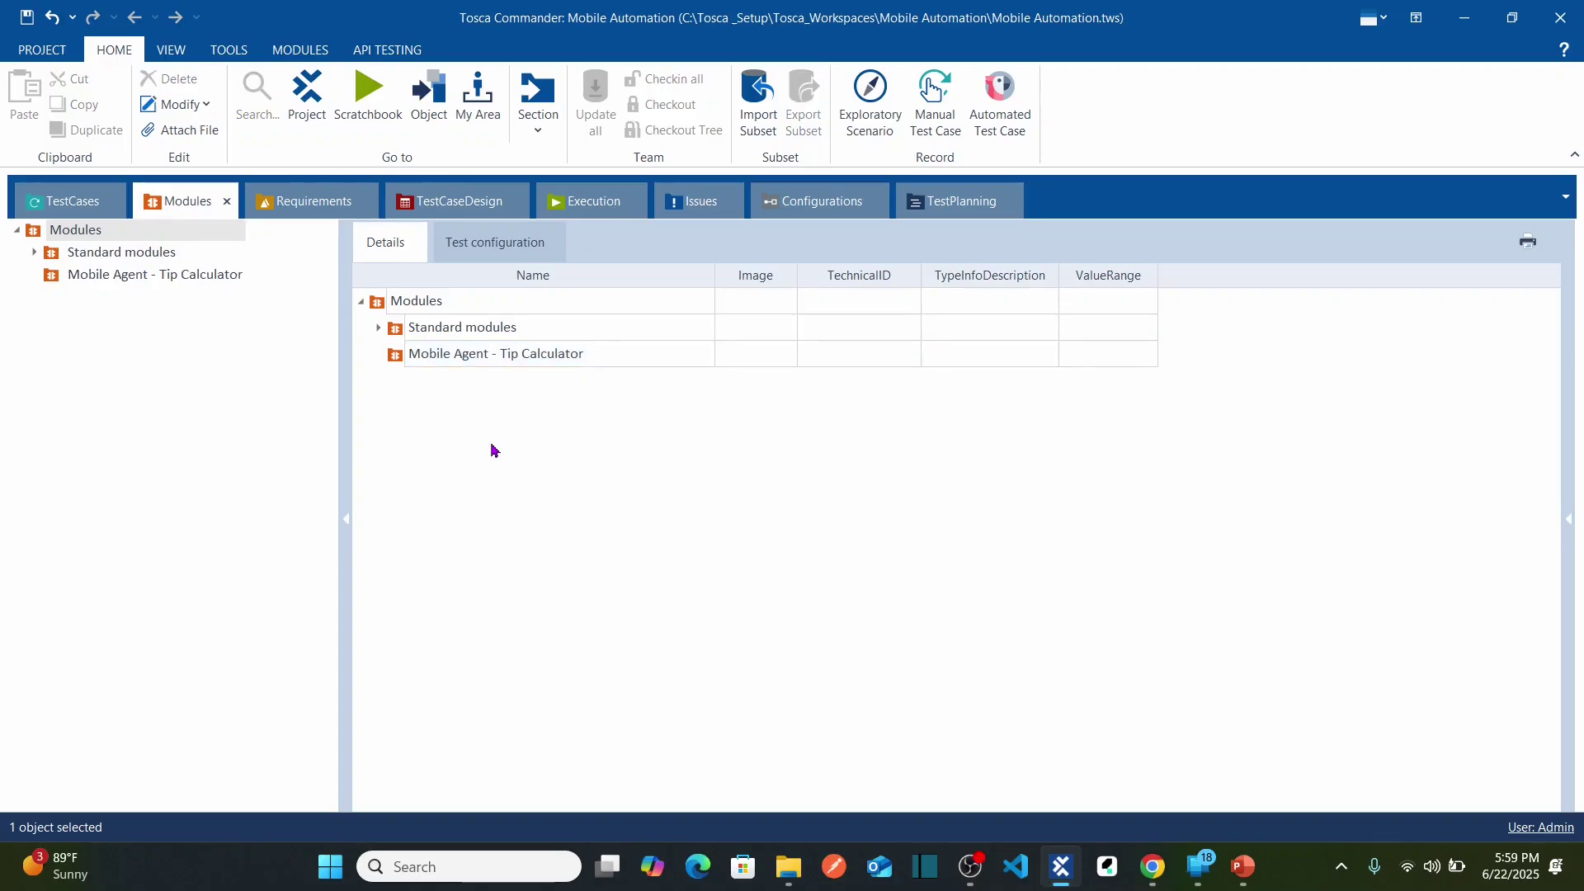
View the scan types available for the Mobile Agent - Tip Calculator folder
click(397, 360)
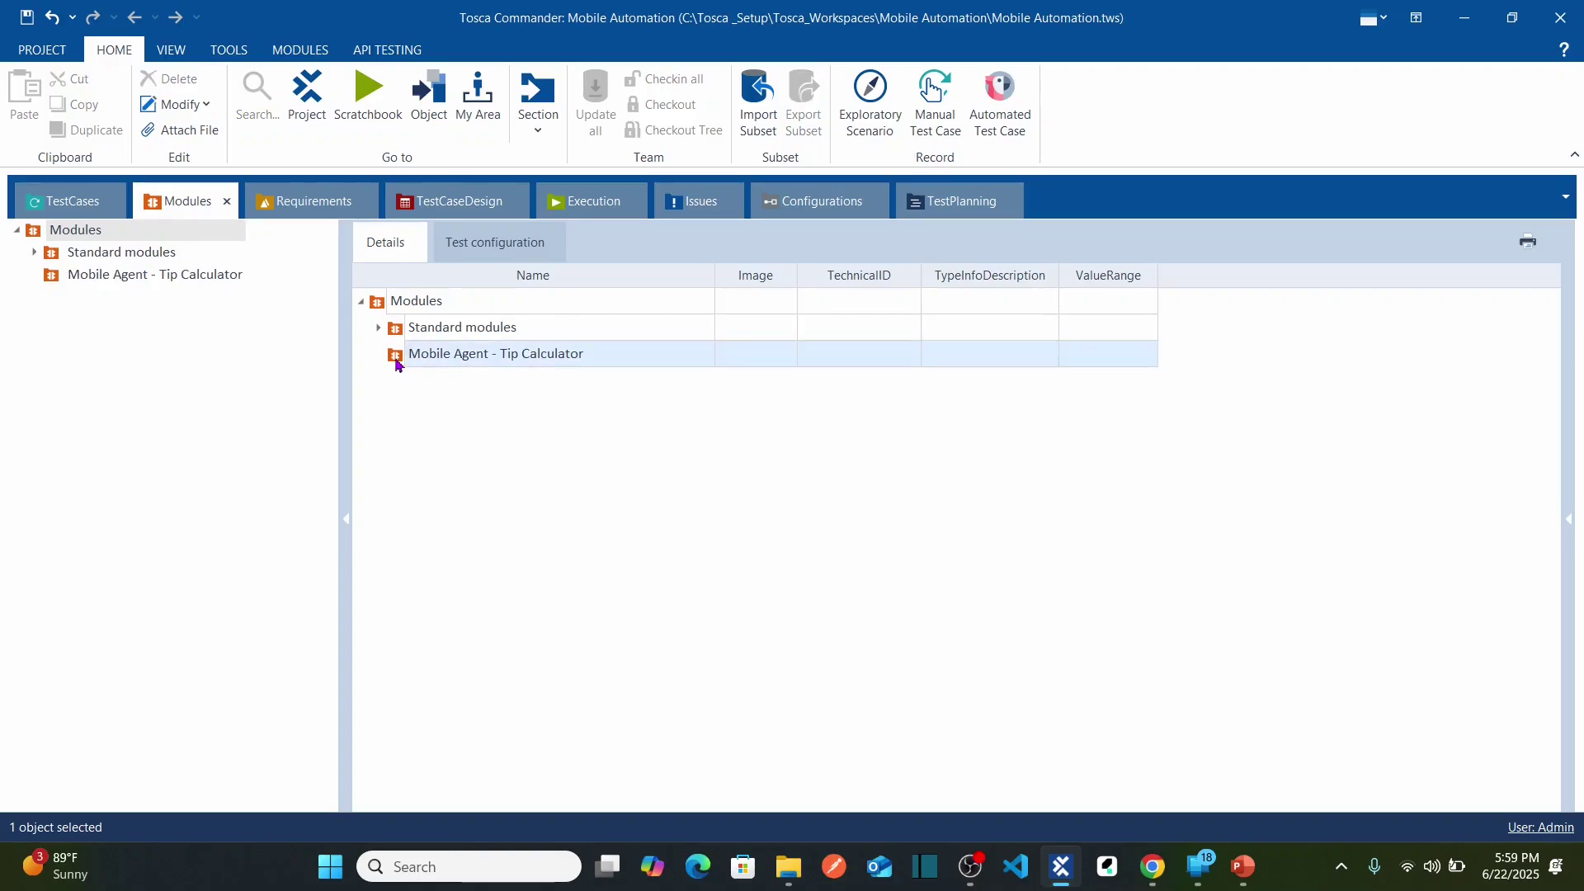
right_click(483, 363)
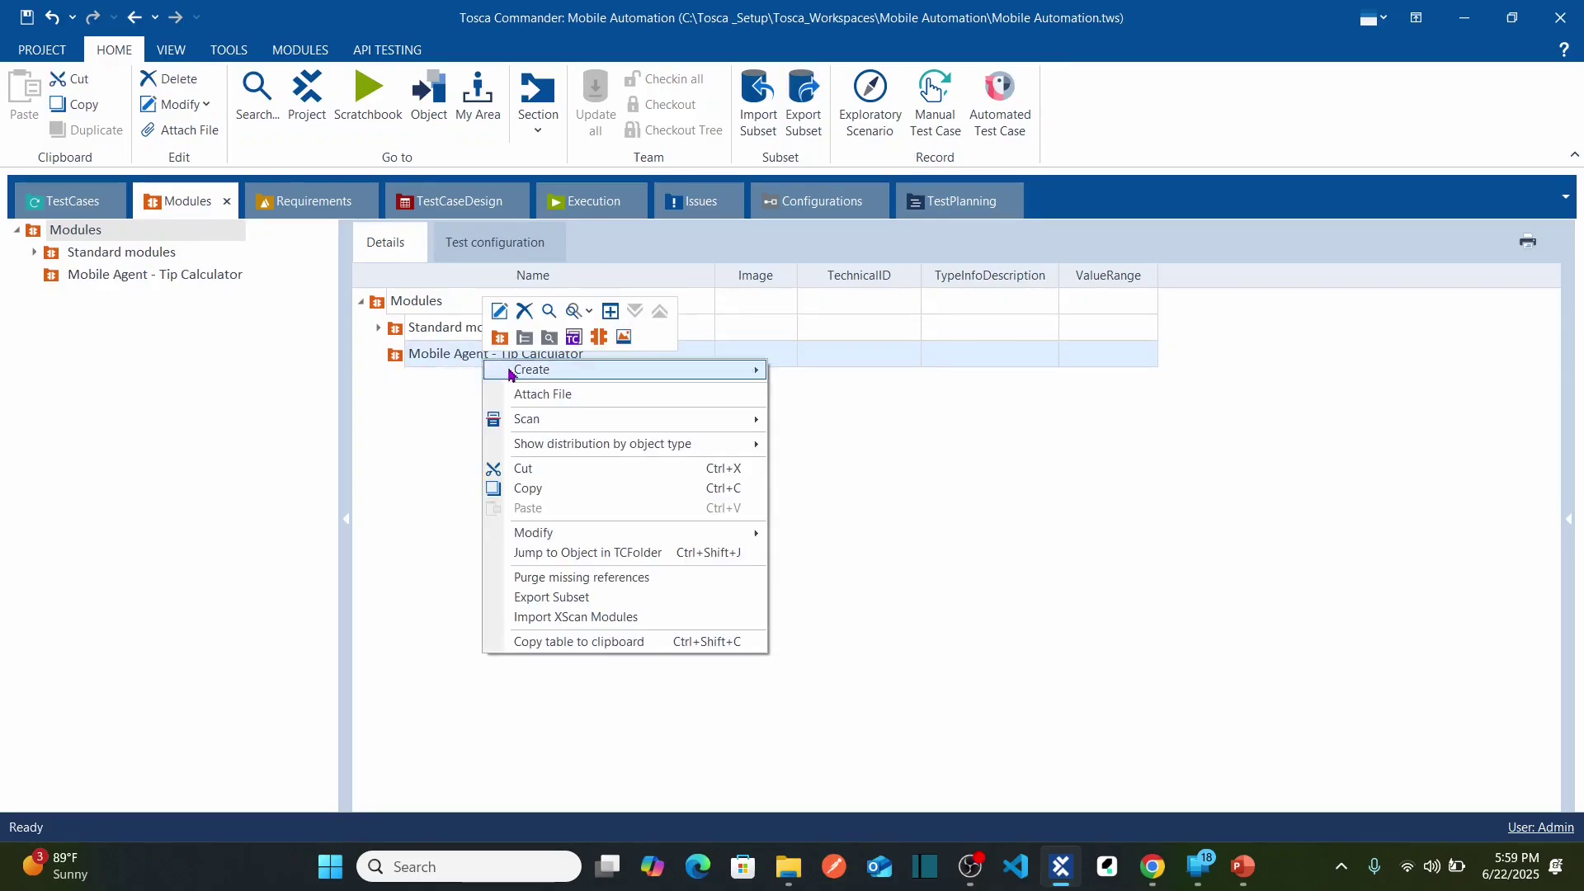
mouse_move(735, 429)
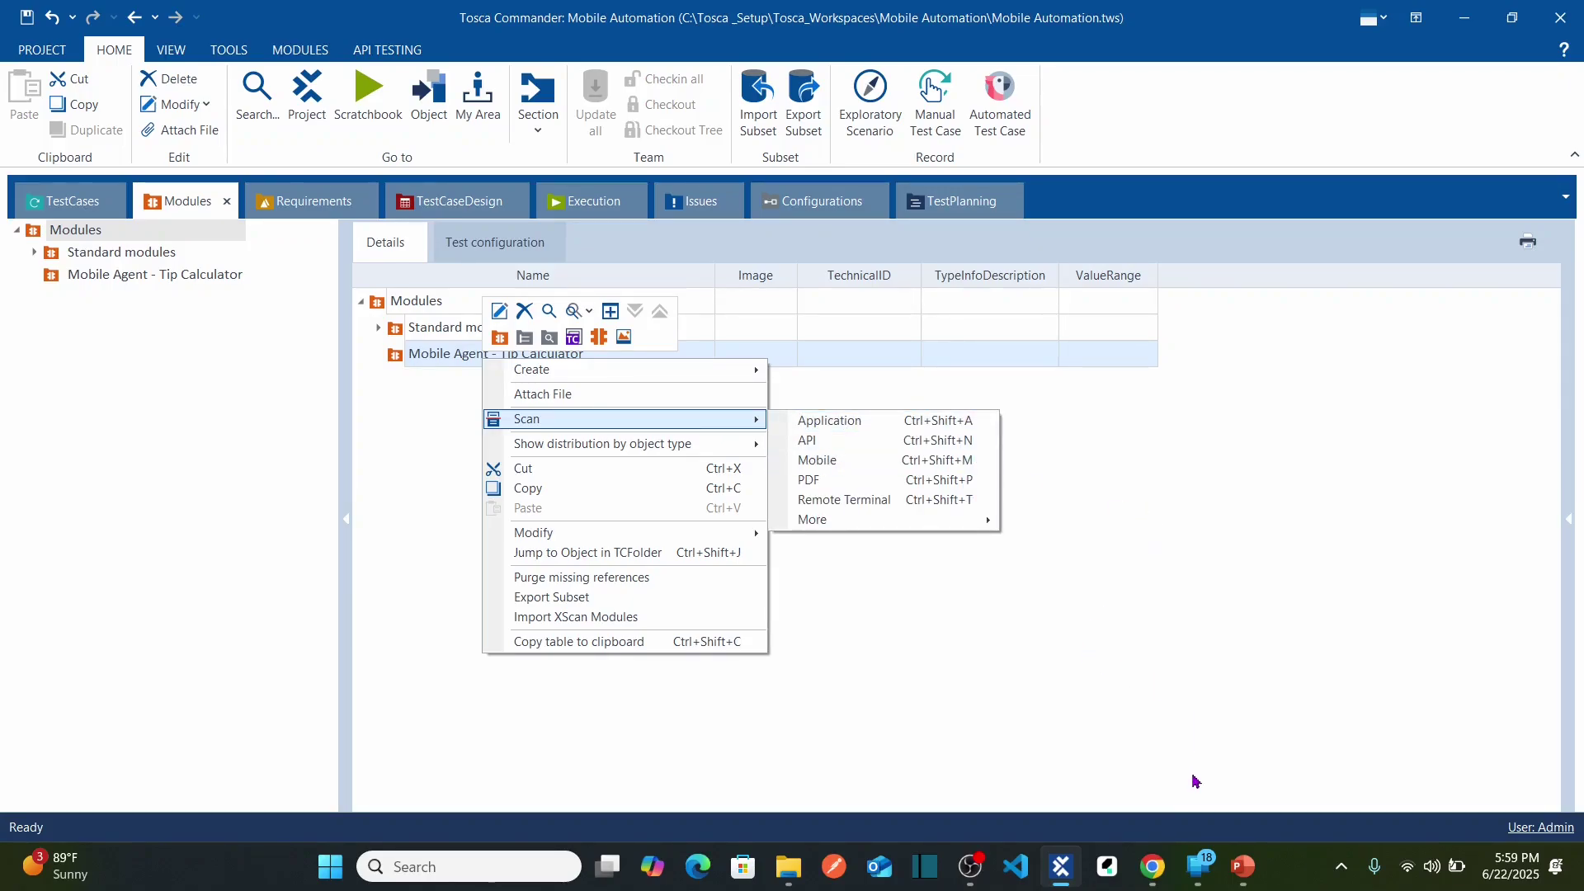
Bring up the mirrored phone window and look up the Phone Link app in Windows search
click(1172, 726)
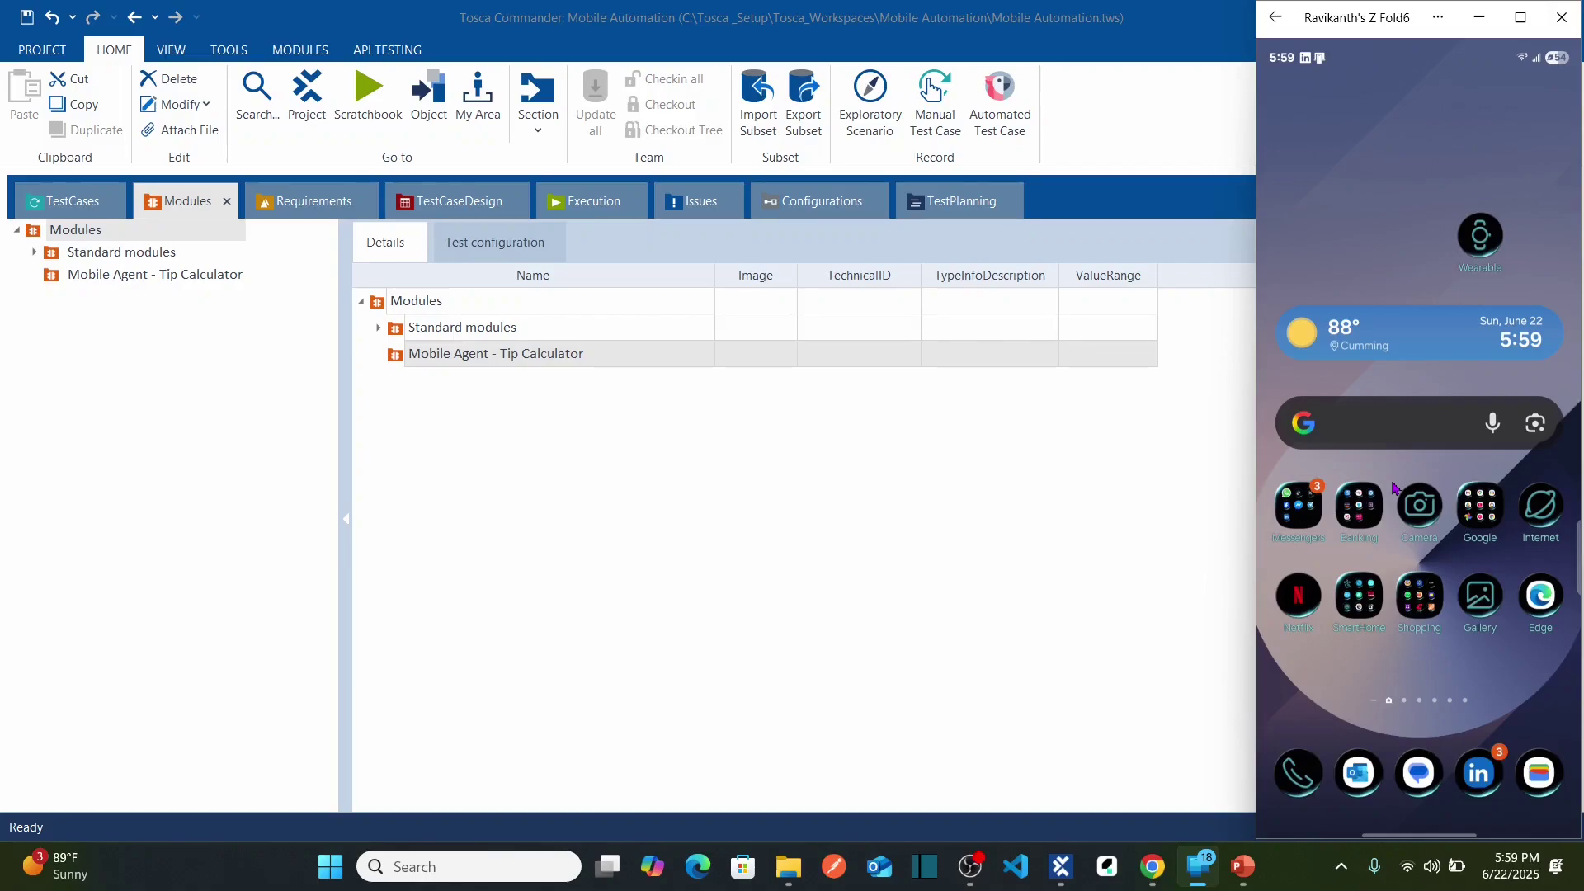
click(332, 871)
text(lin)
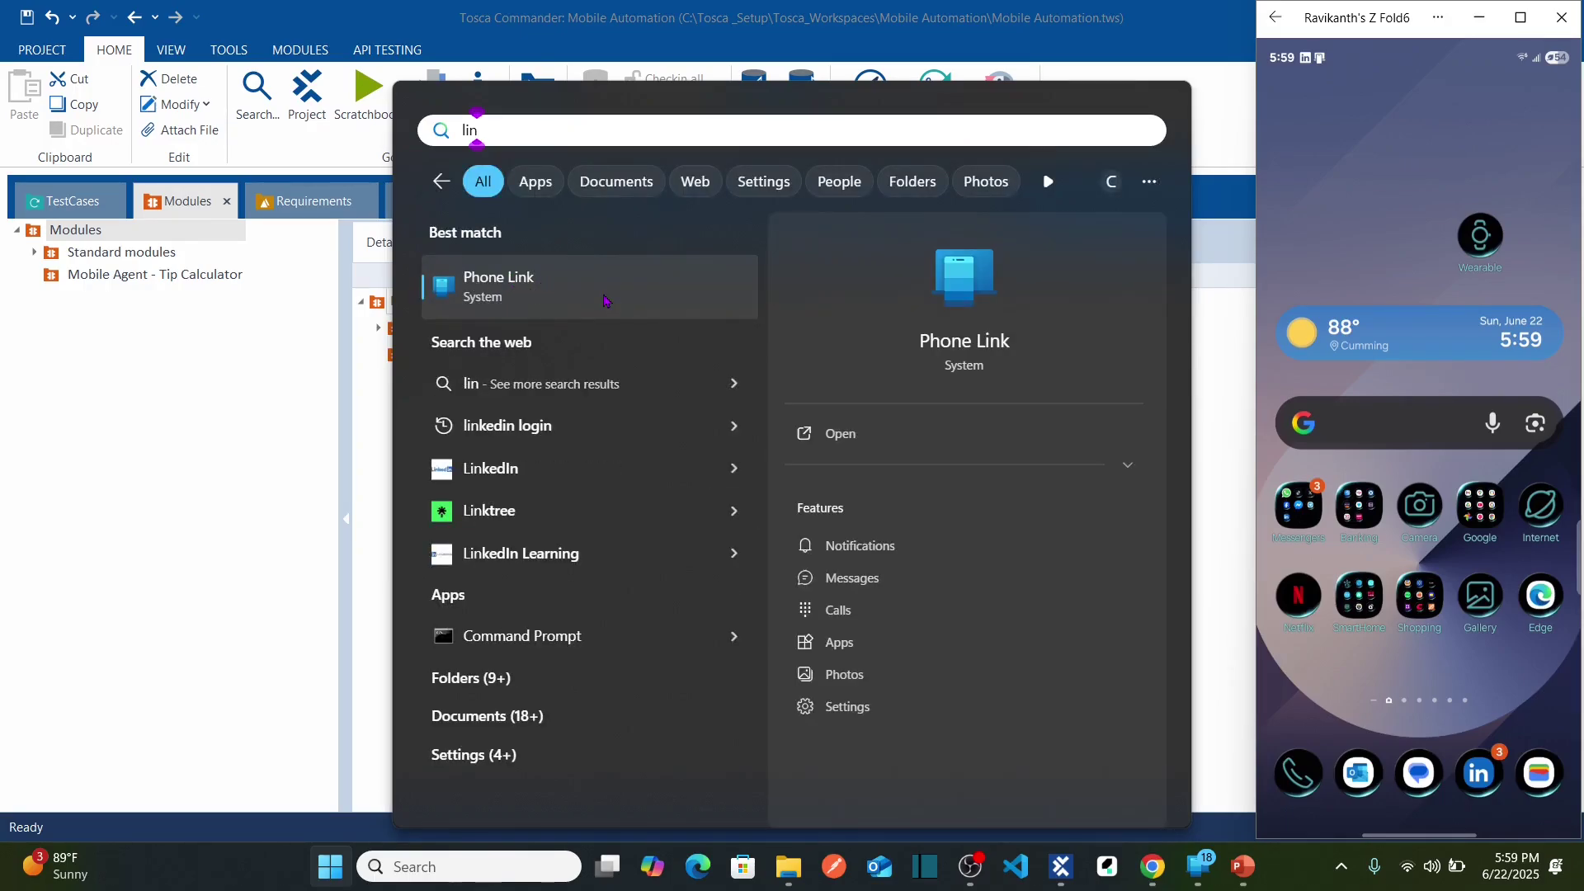
click(175, 412)
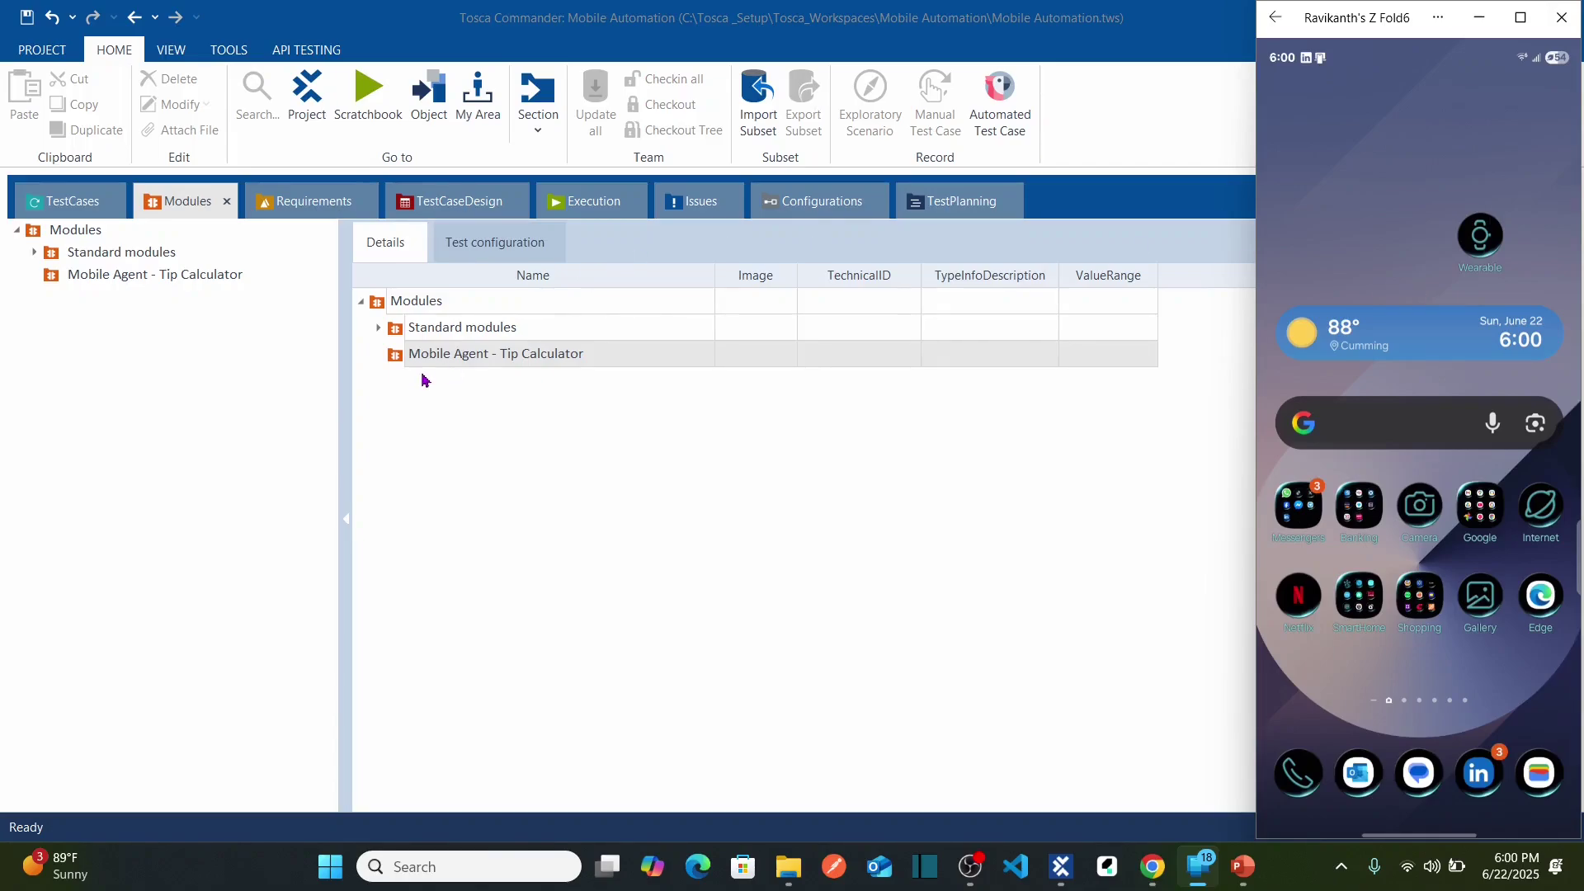
Start a Mobile scan for the Mobile Agent - Tip Calculator folder in Tosca Commander
click(399, 355)
right_click(399, 355)
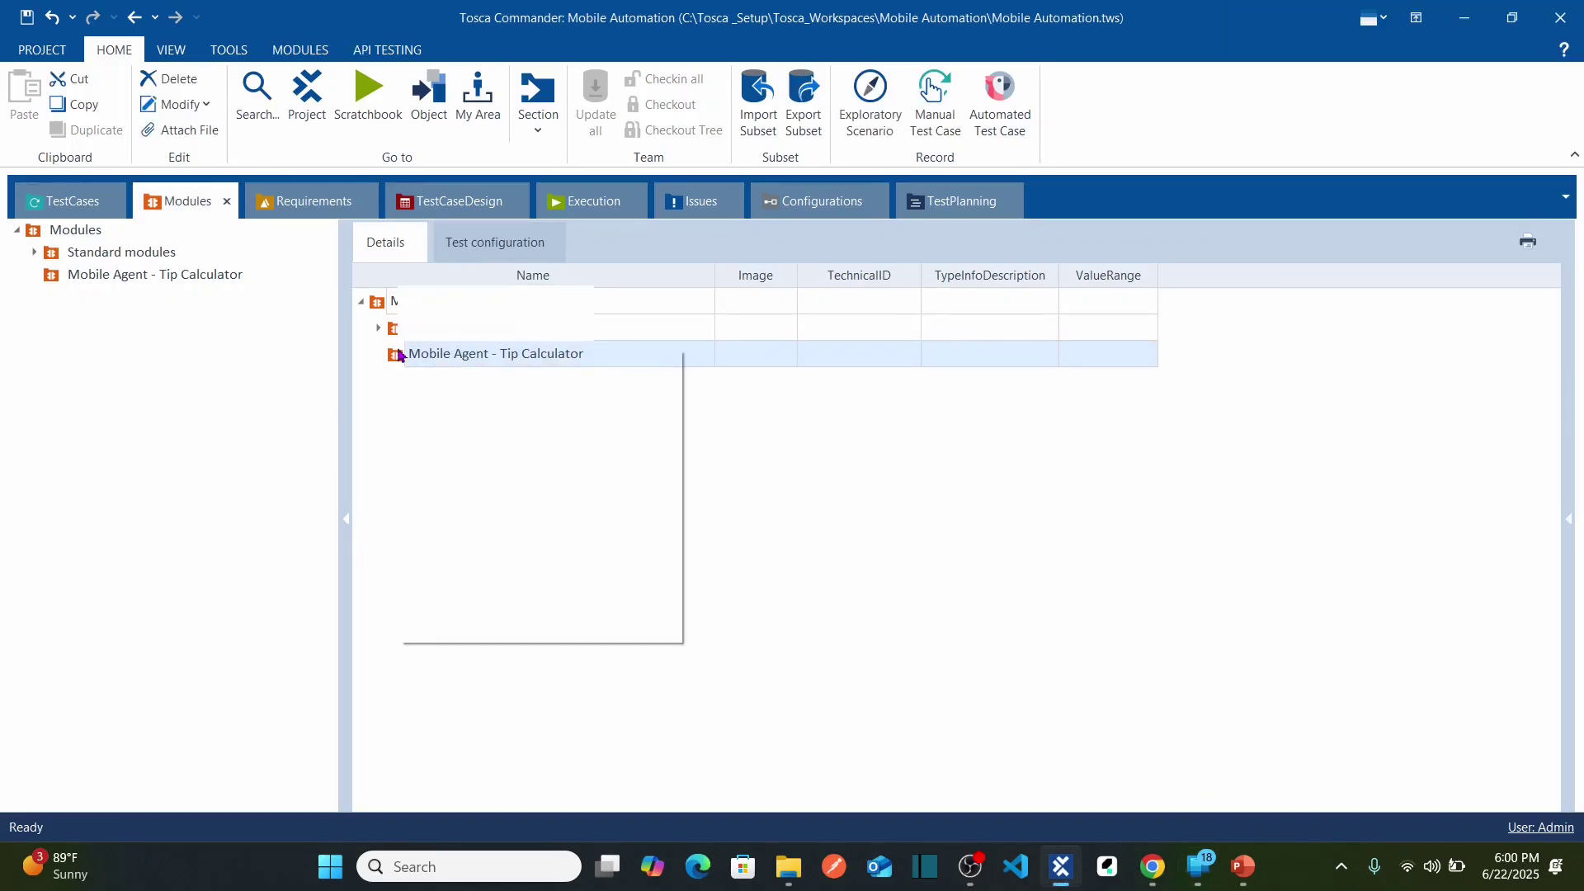
mouse_move(654, 411)
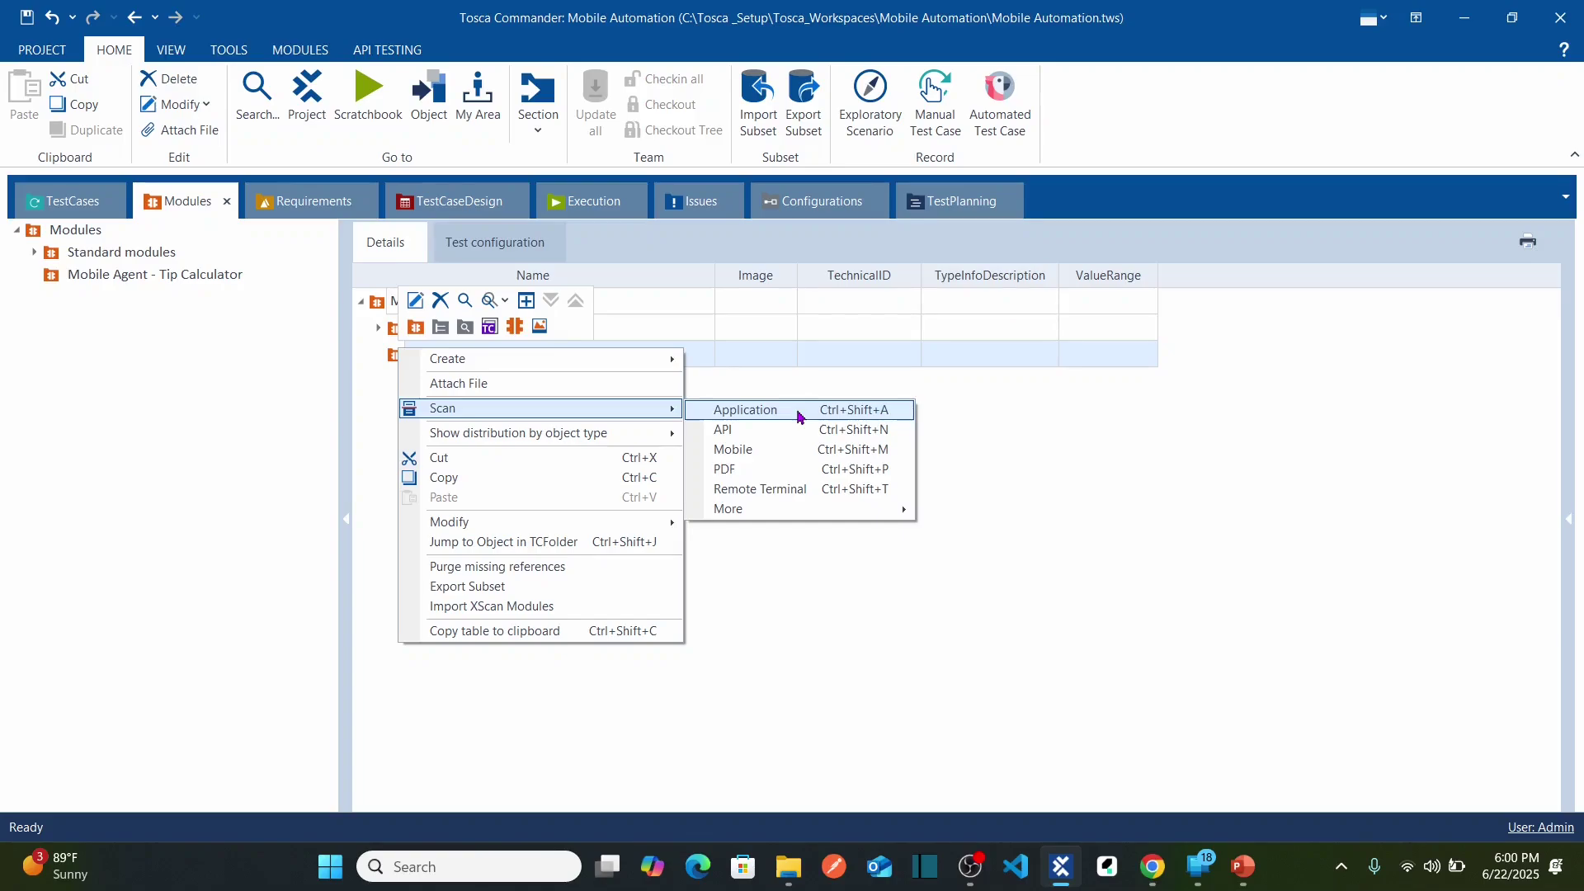
click(764, 451)
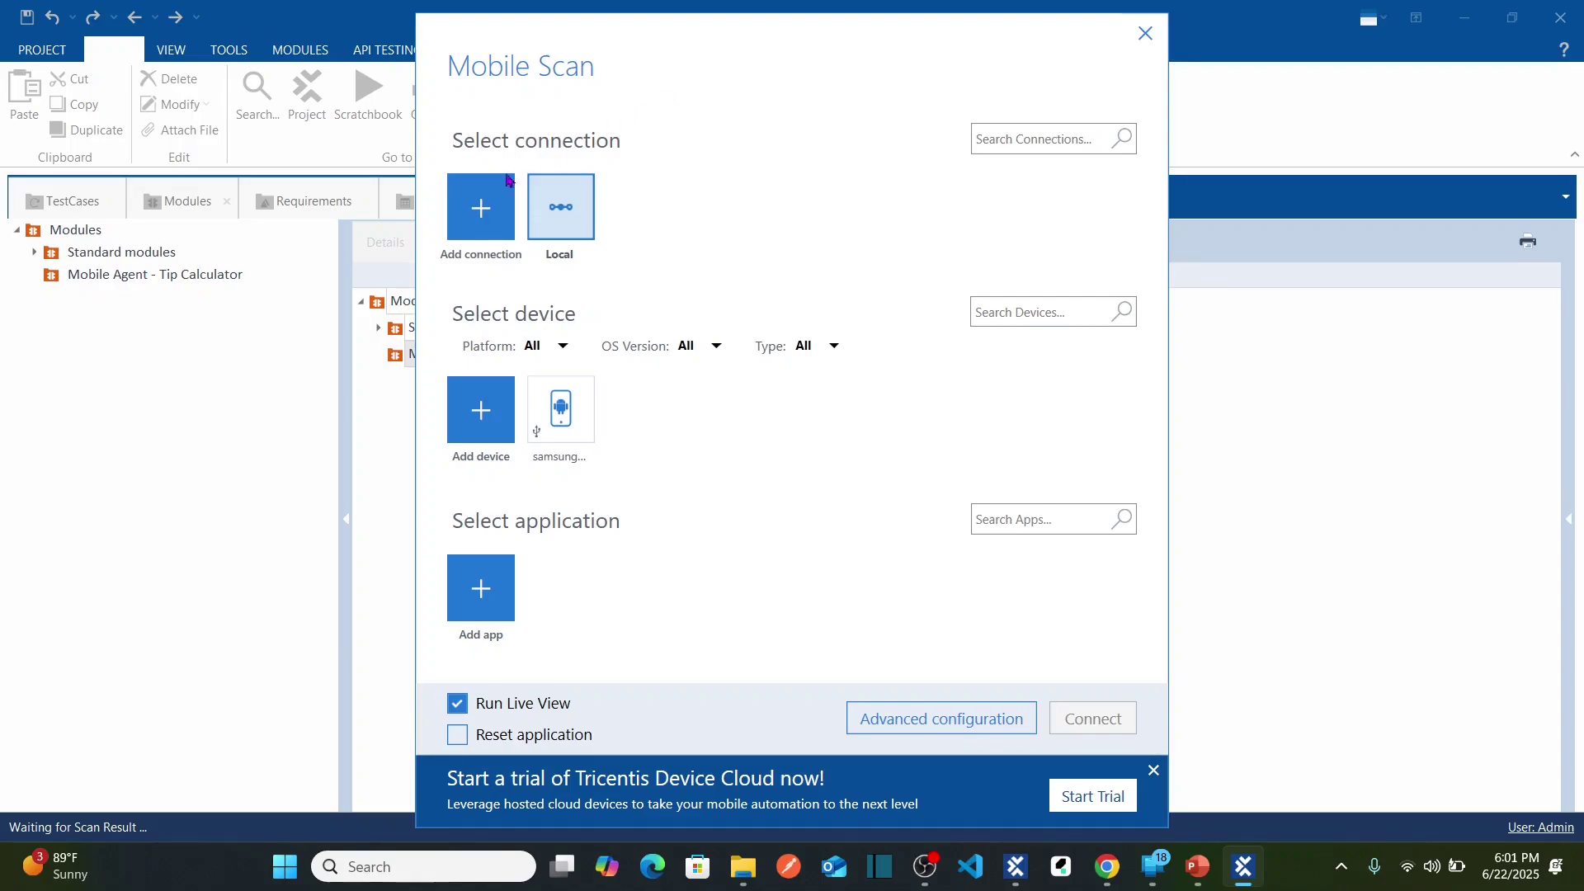
Begin adding a scan connection named "Remote" with the type Remote (TMA)
click(483, 213)
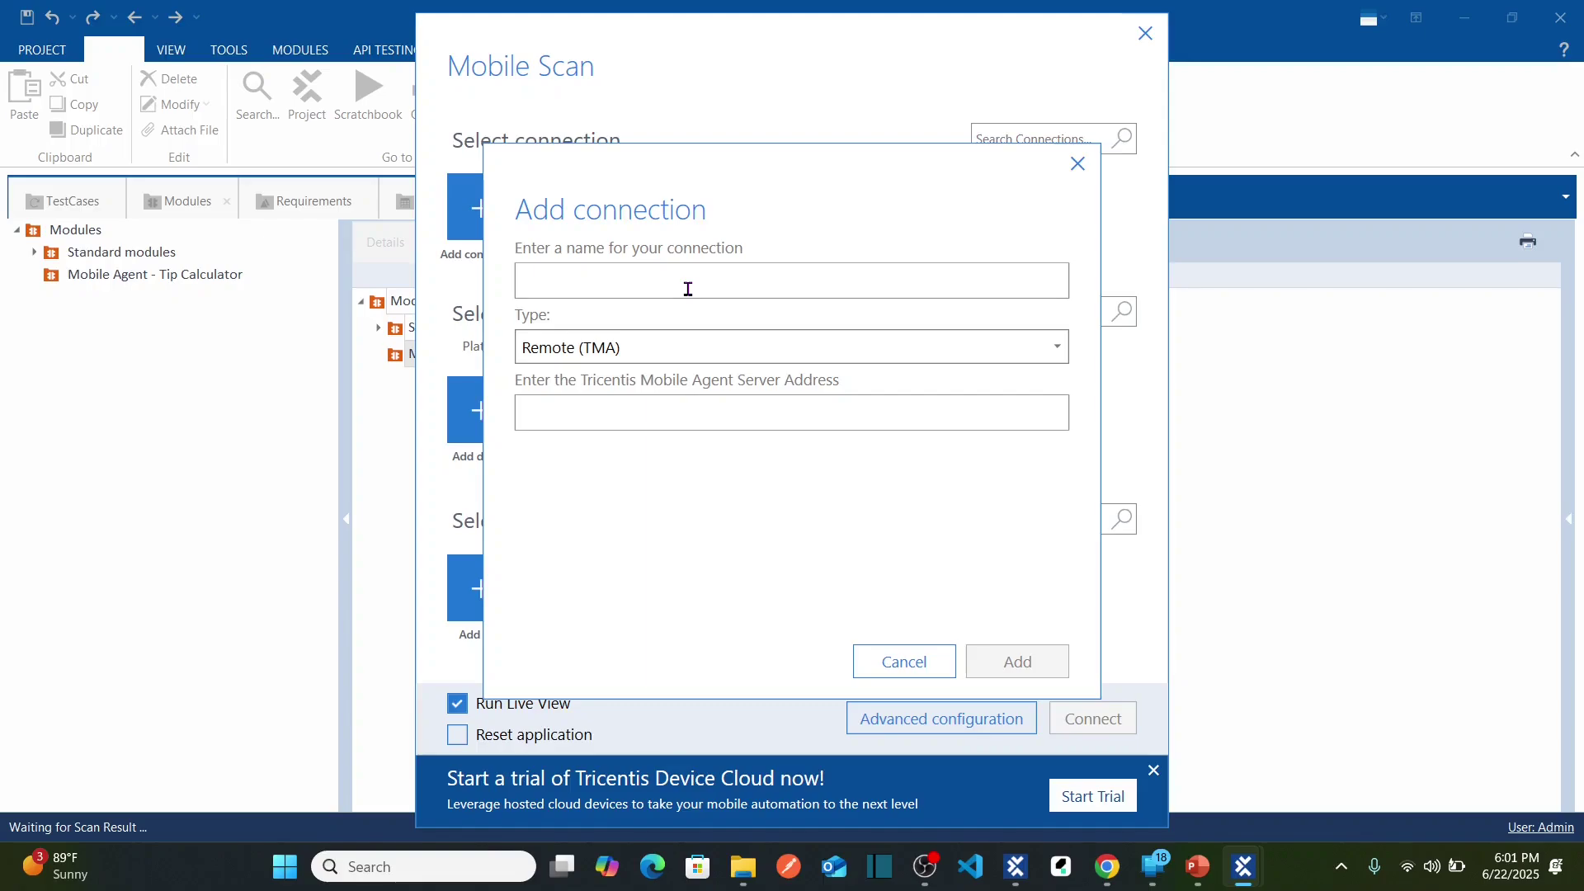
text(Remote)
click(763, 355)
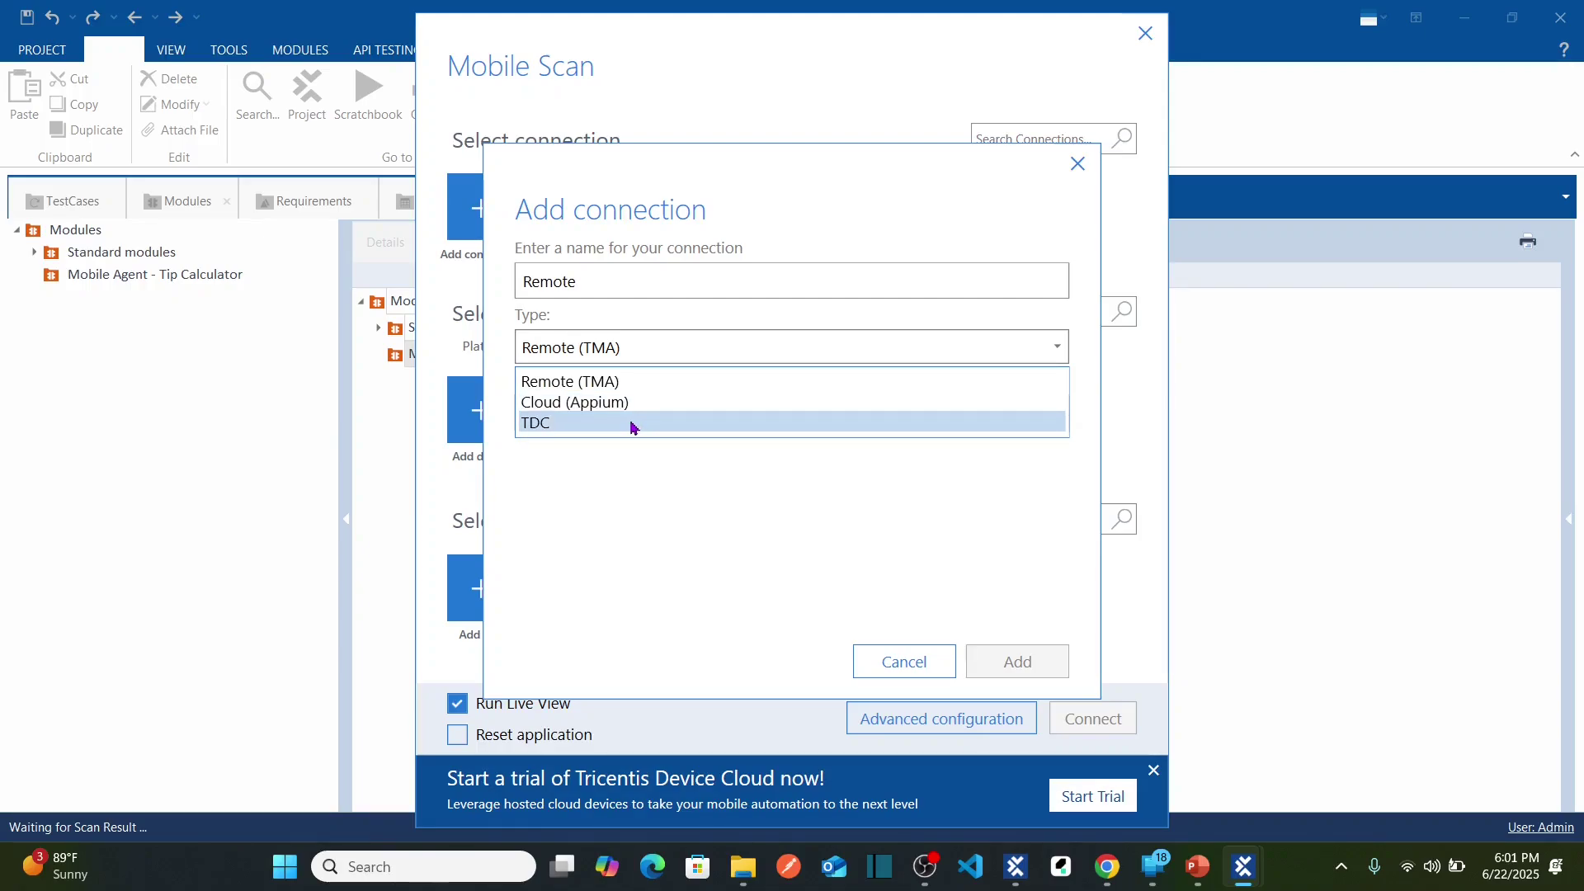
click(614, 385)
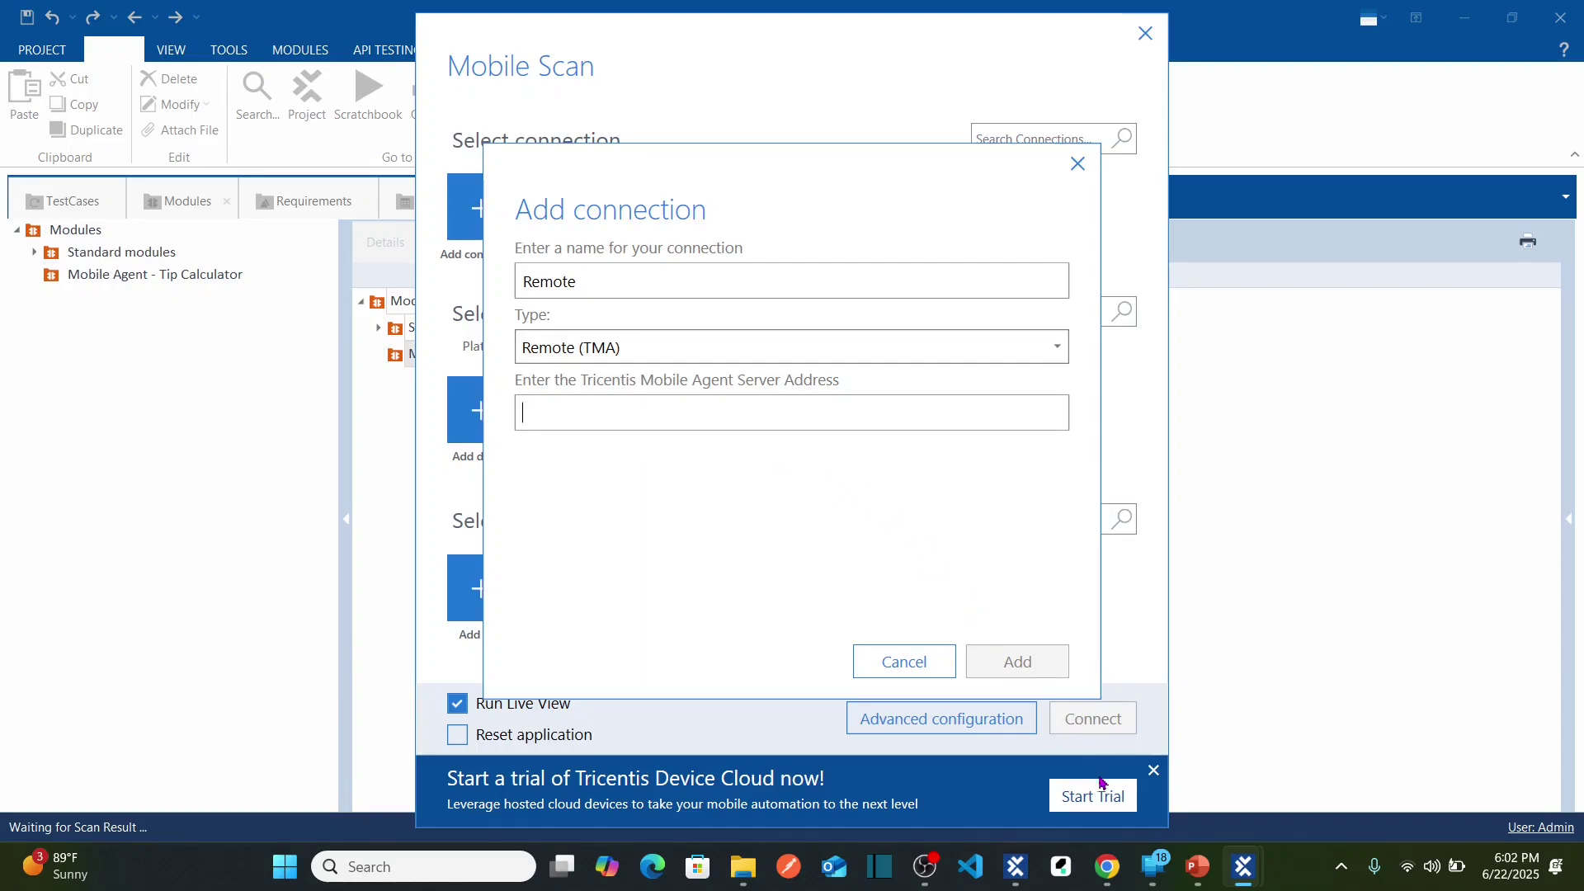
click(614, 411)
Run ipconfig in a command prompt and copy the computer's Wi-Fi IPv4 address
click(1106, 868)
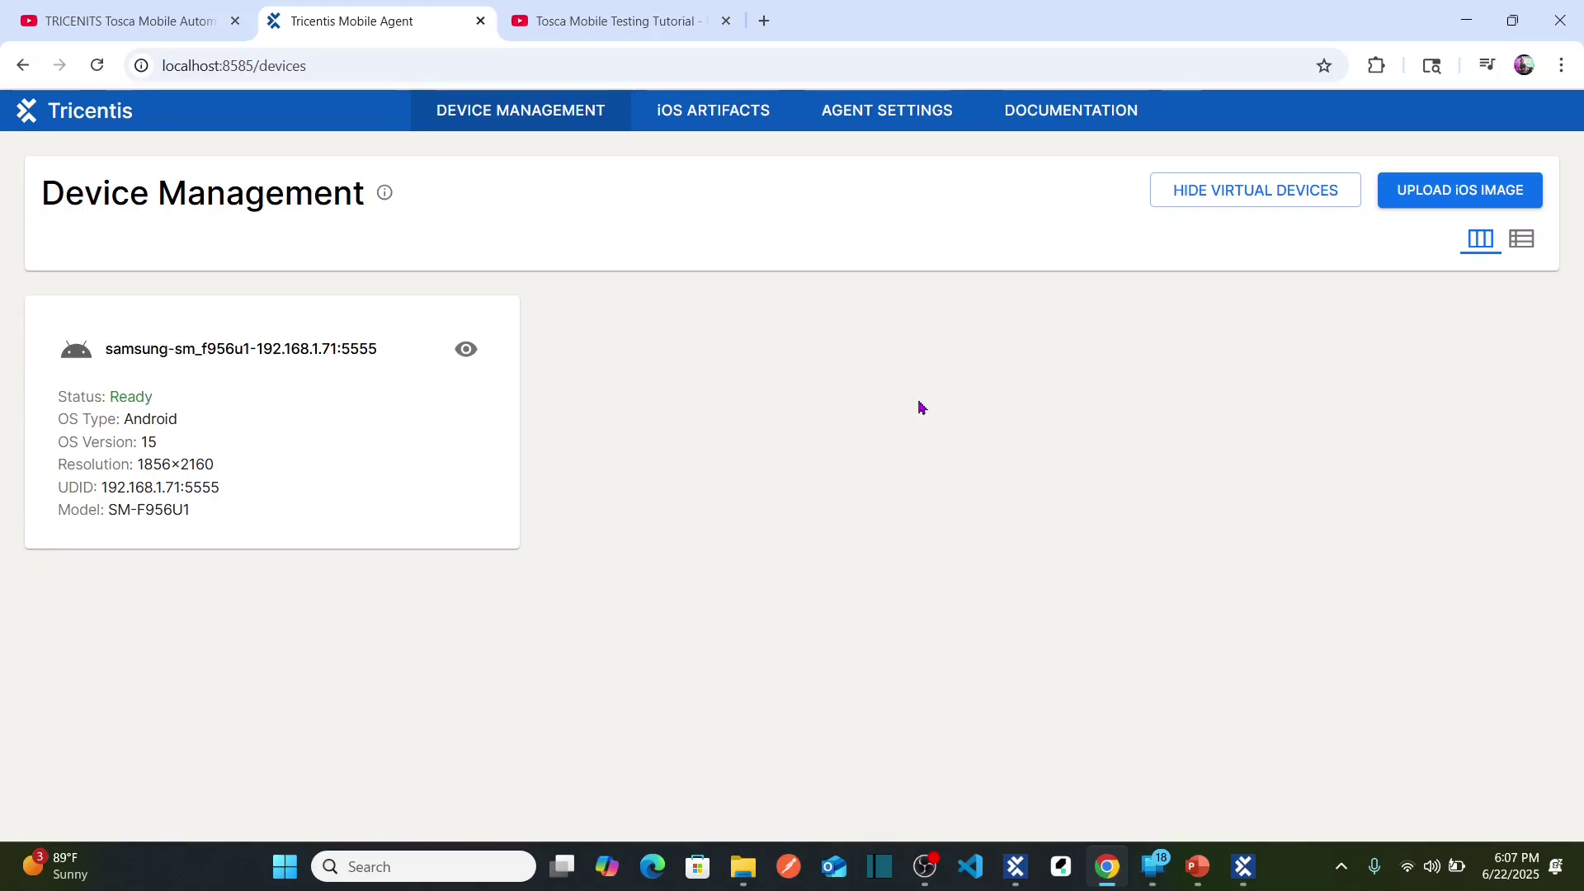
key(super+r)
key(Return)
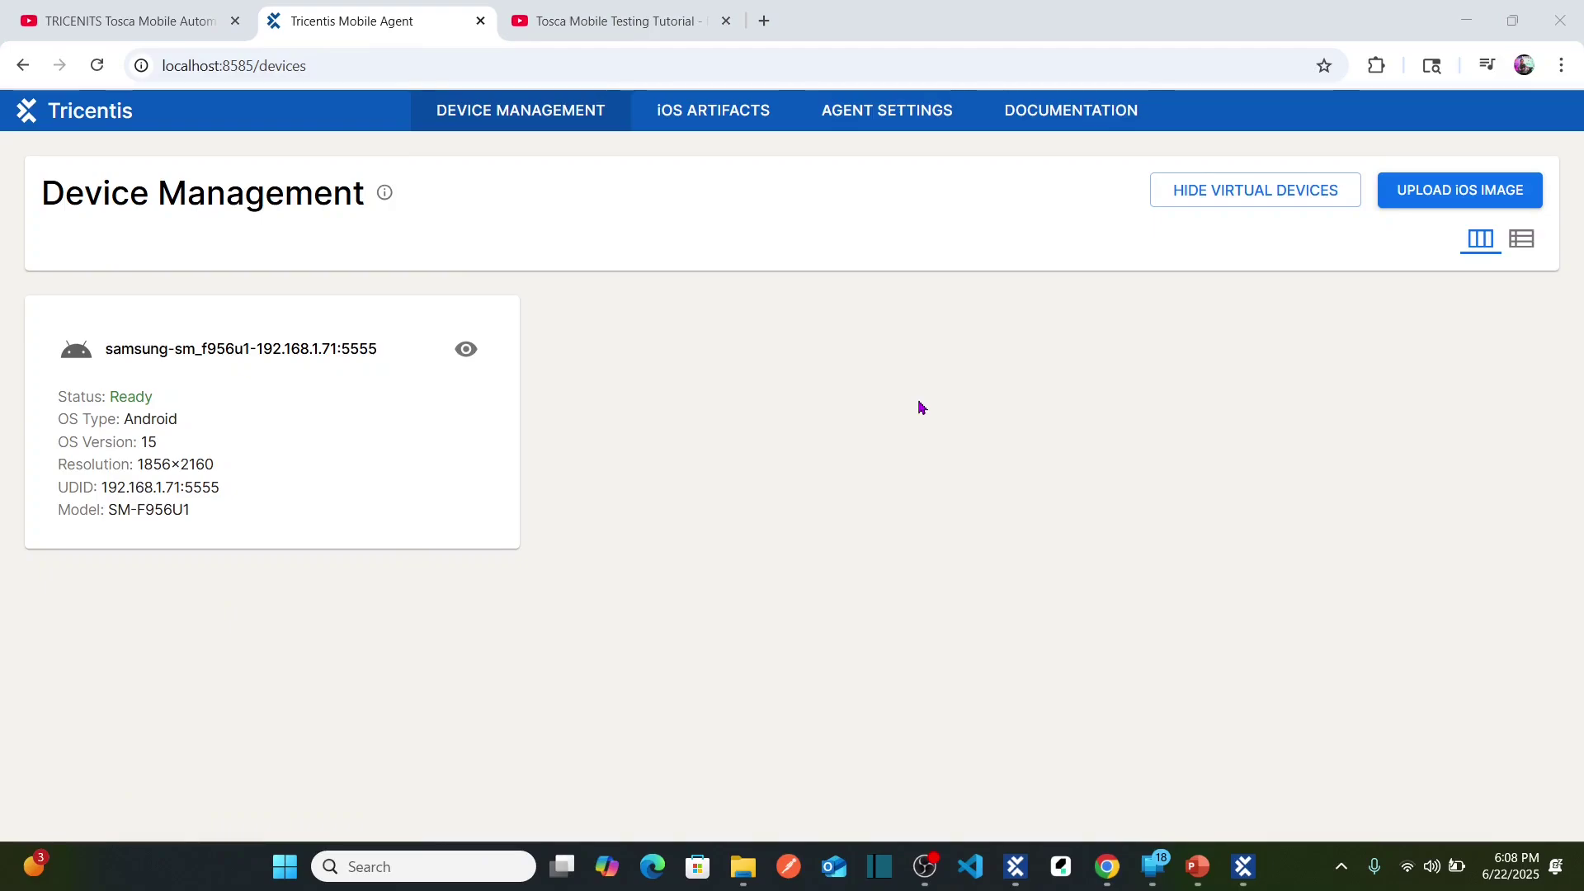
text(ip)
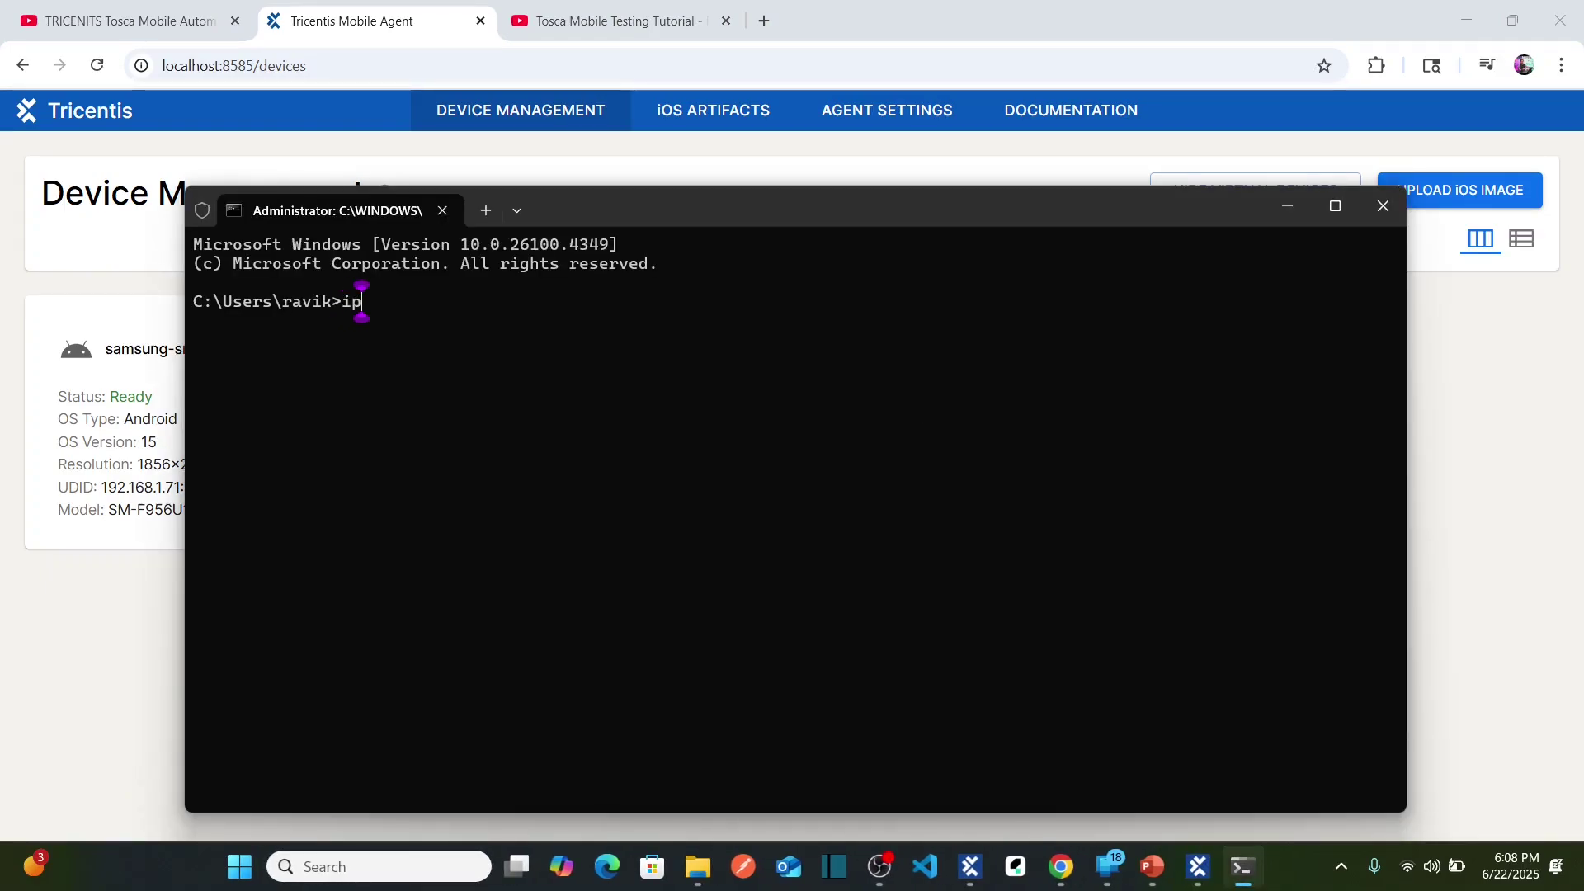
text(config)
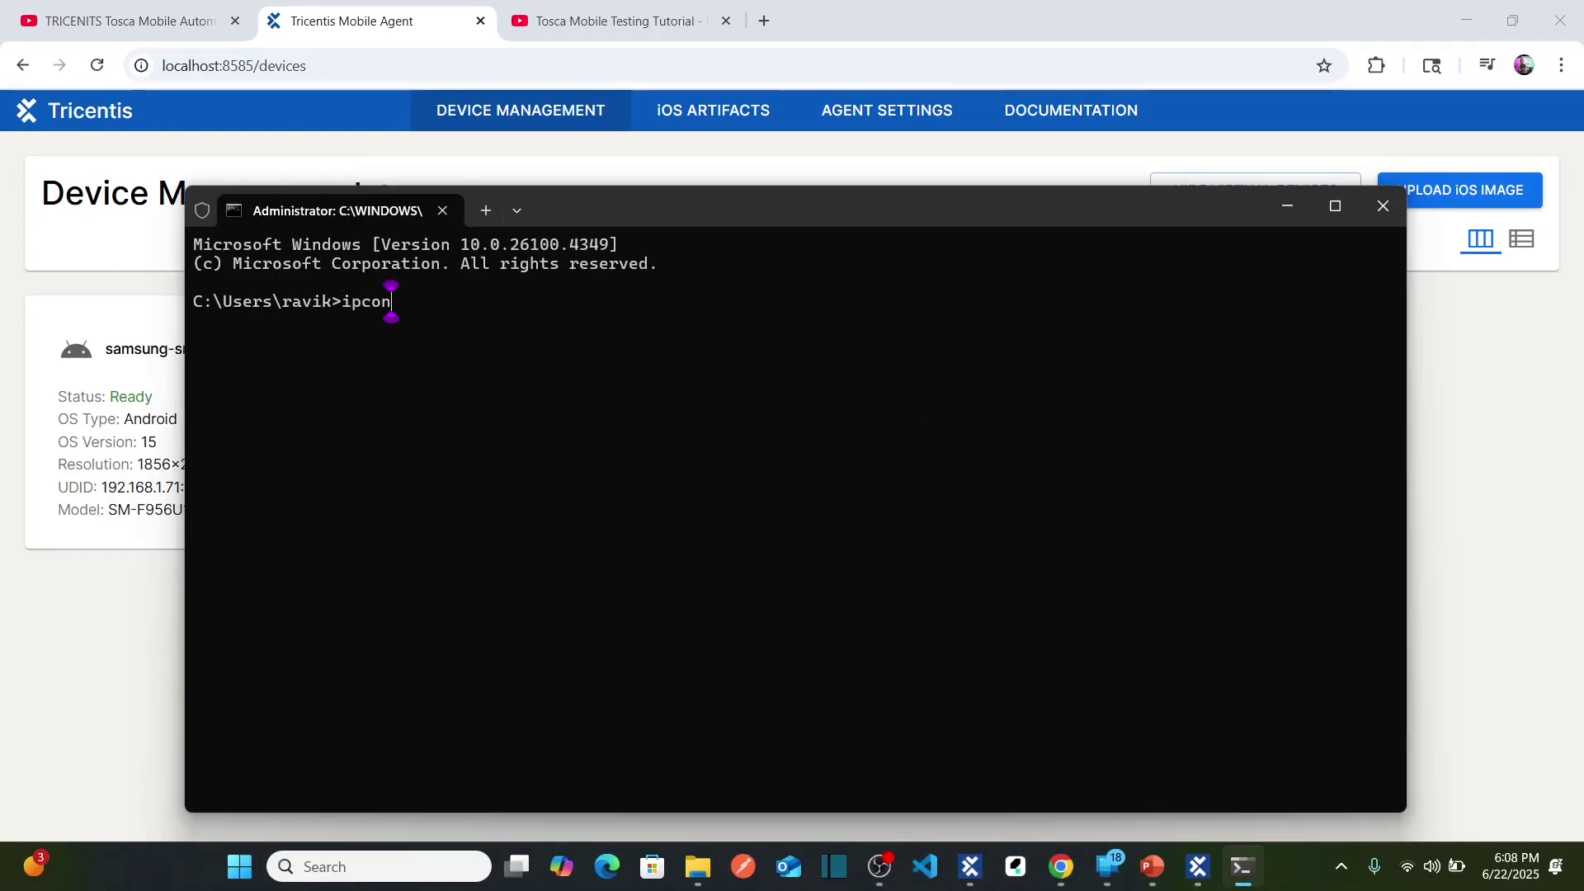
key(Return)
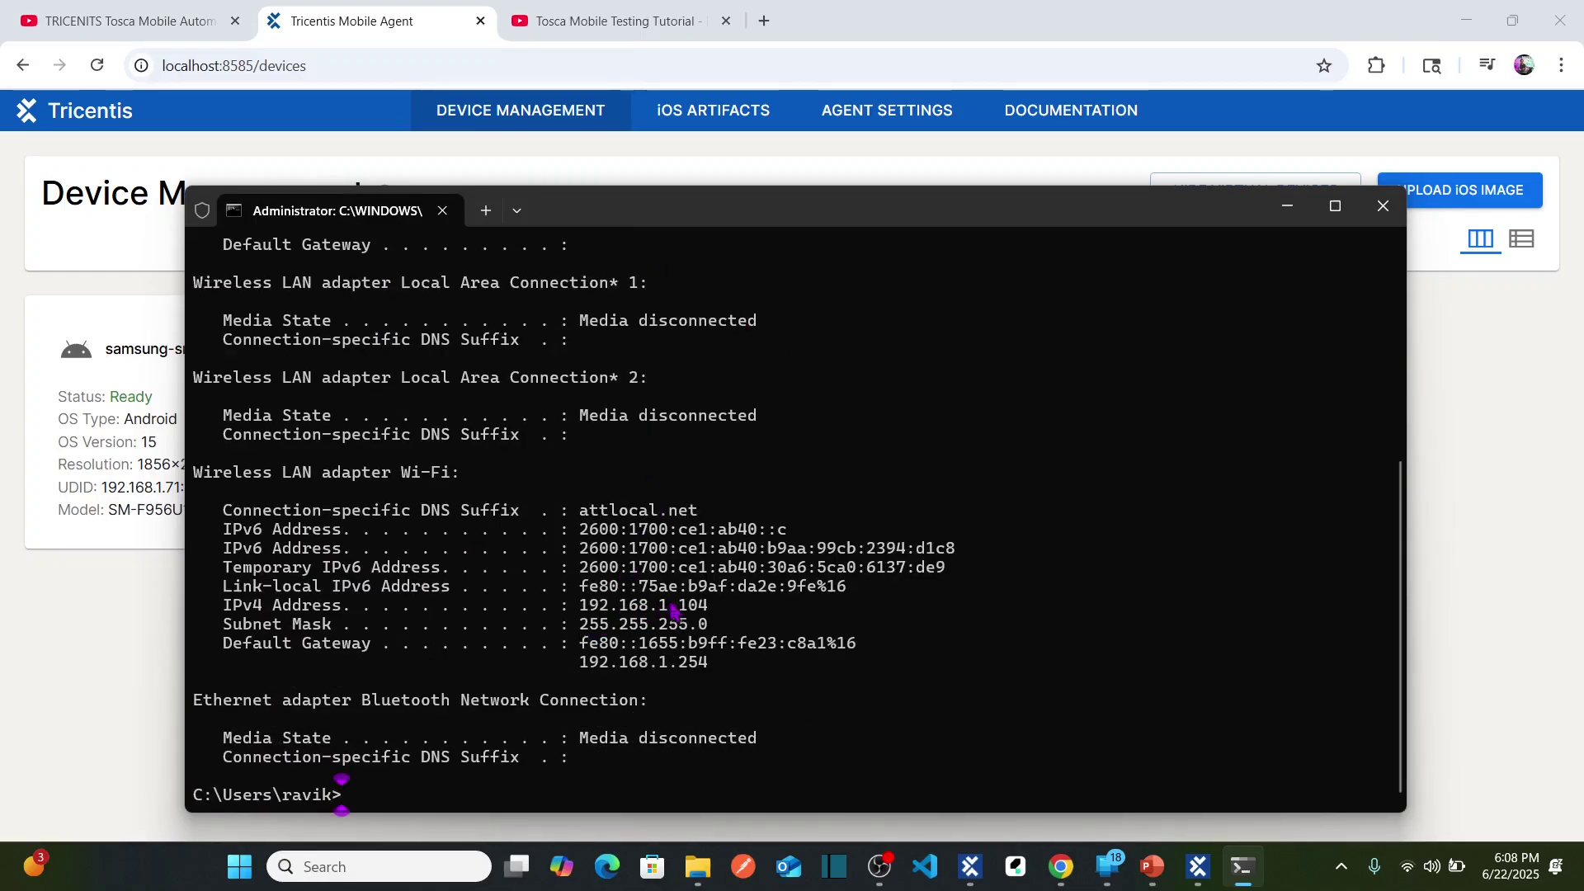
drag(575, 609, 715, 608)
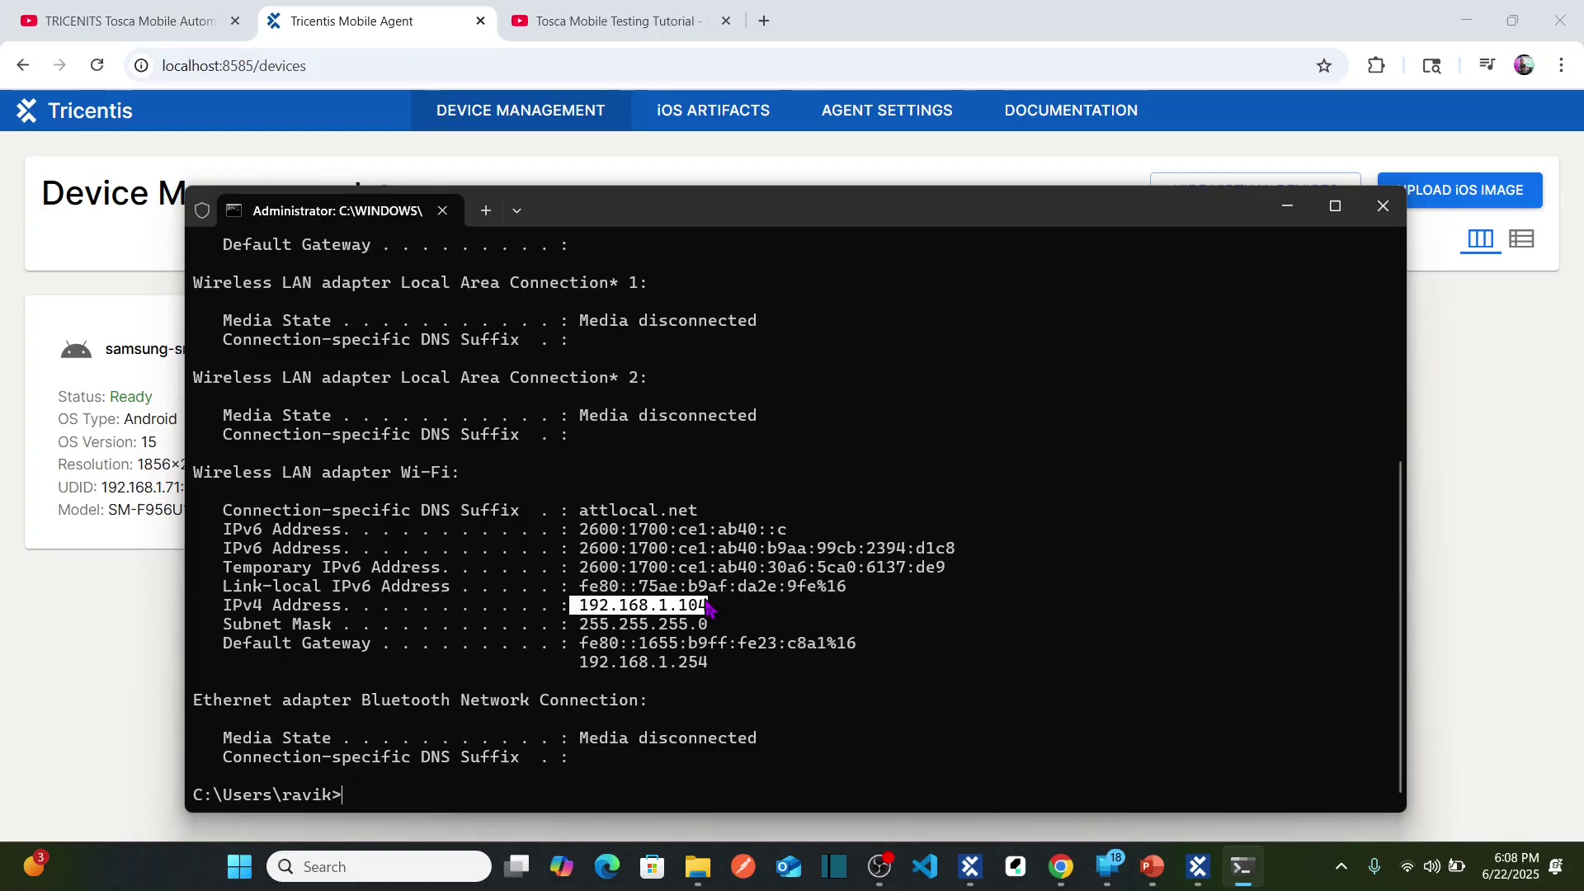
key(ctrl+c)
key(alt+Tab)
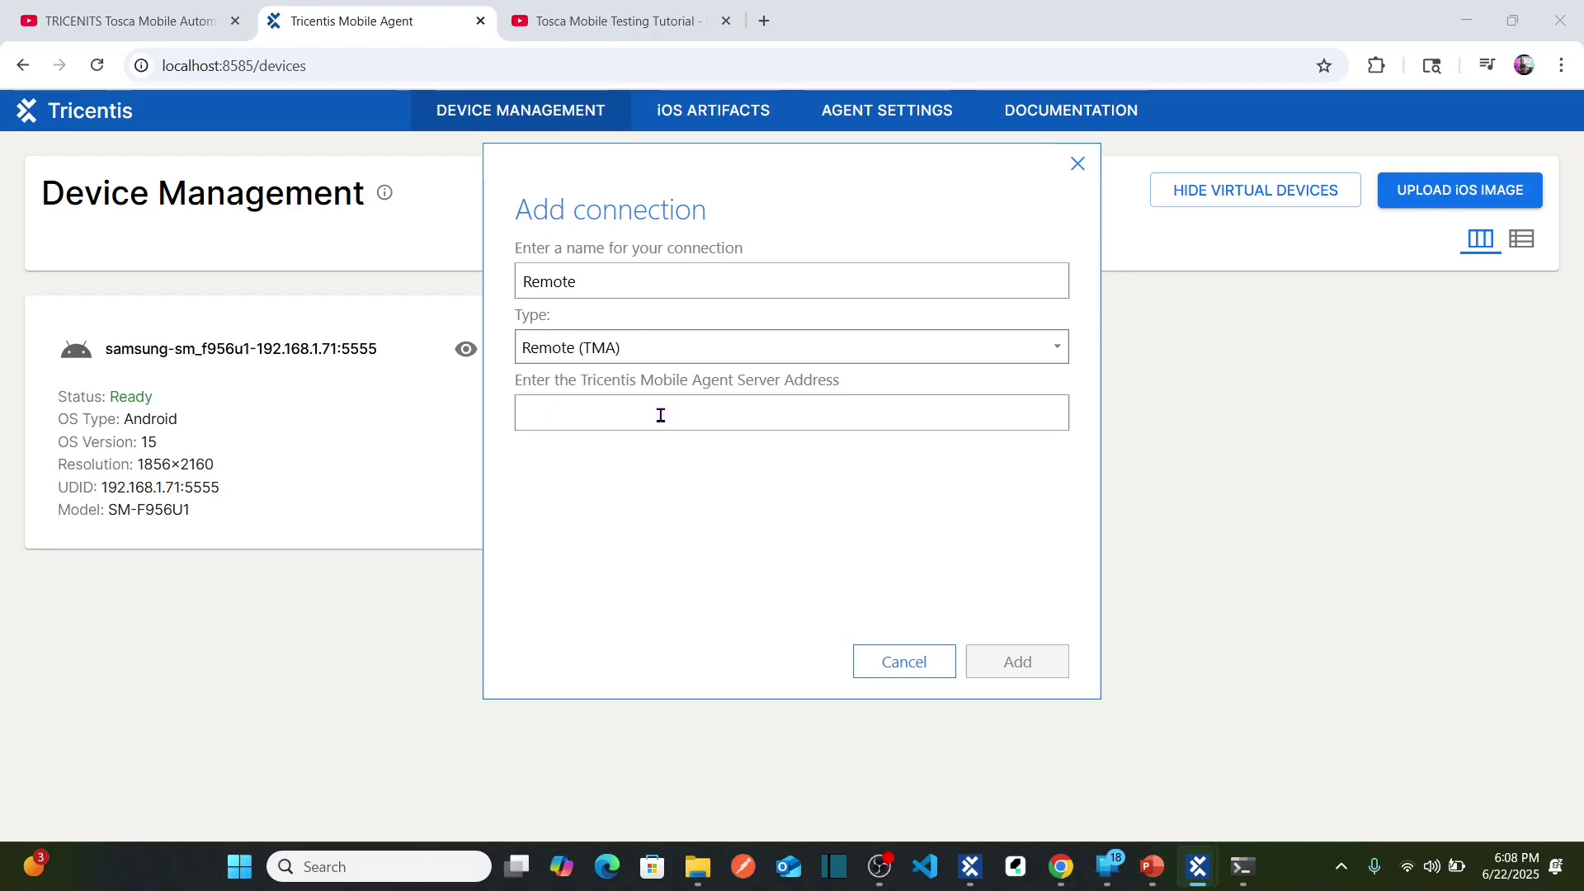
click(659, 415)
text(http)
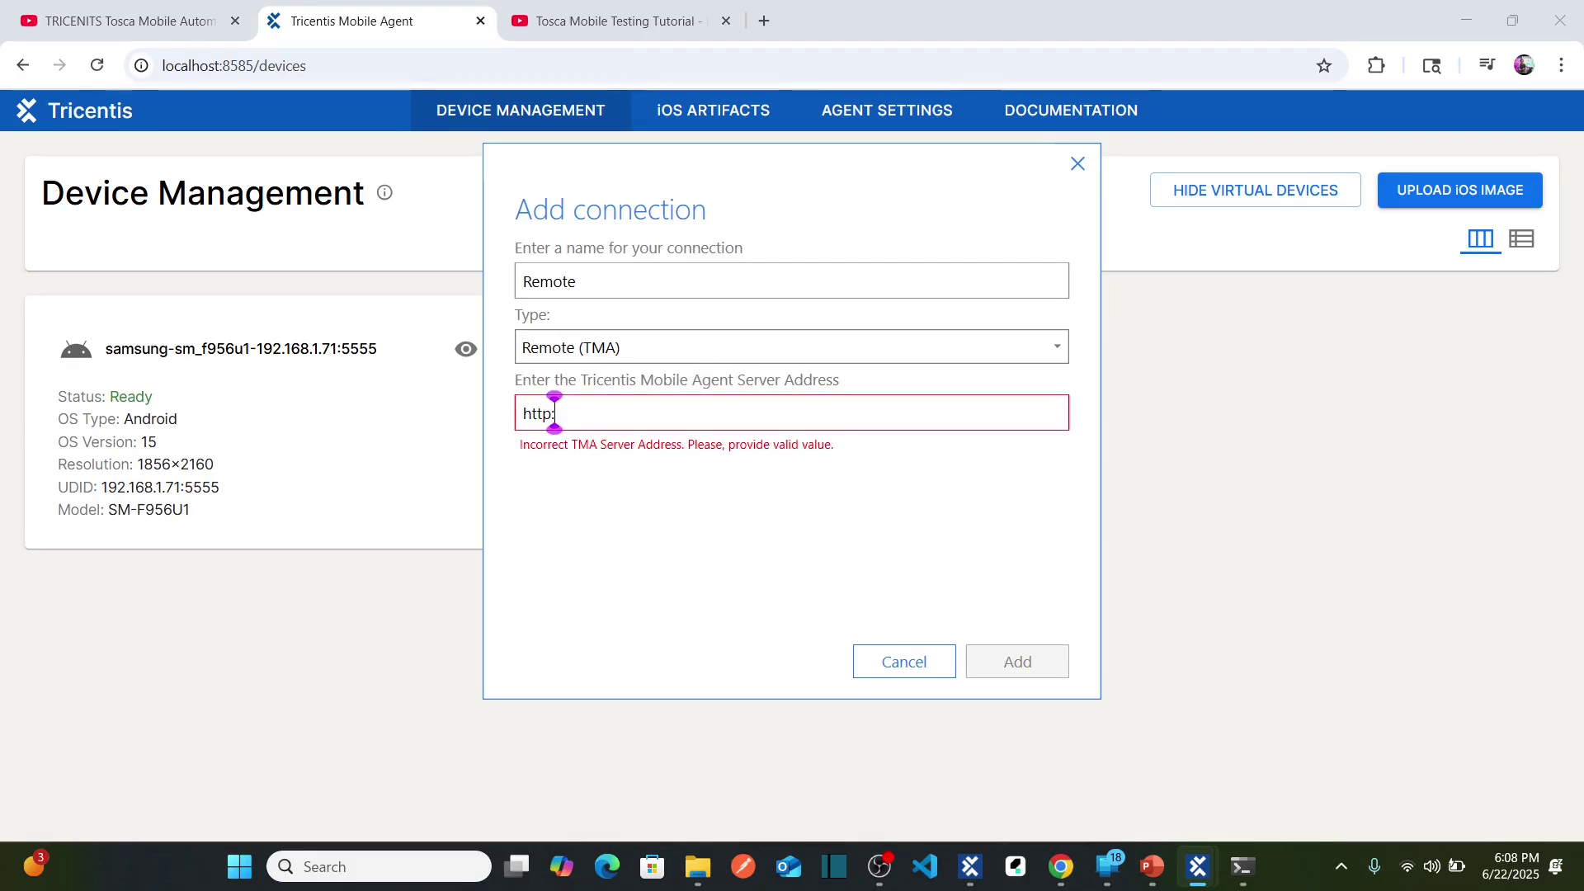
text(://)
key(ctrl+v)
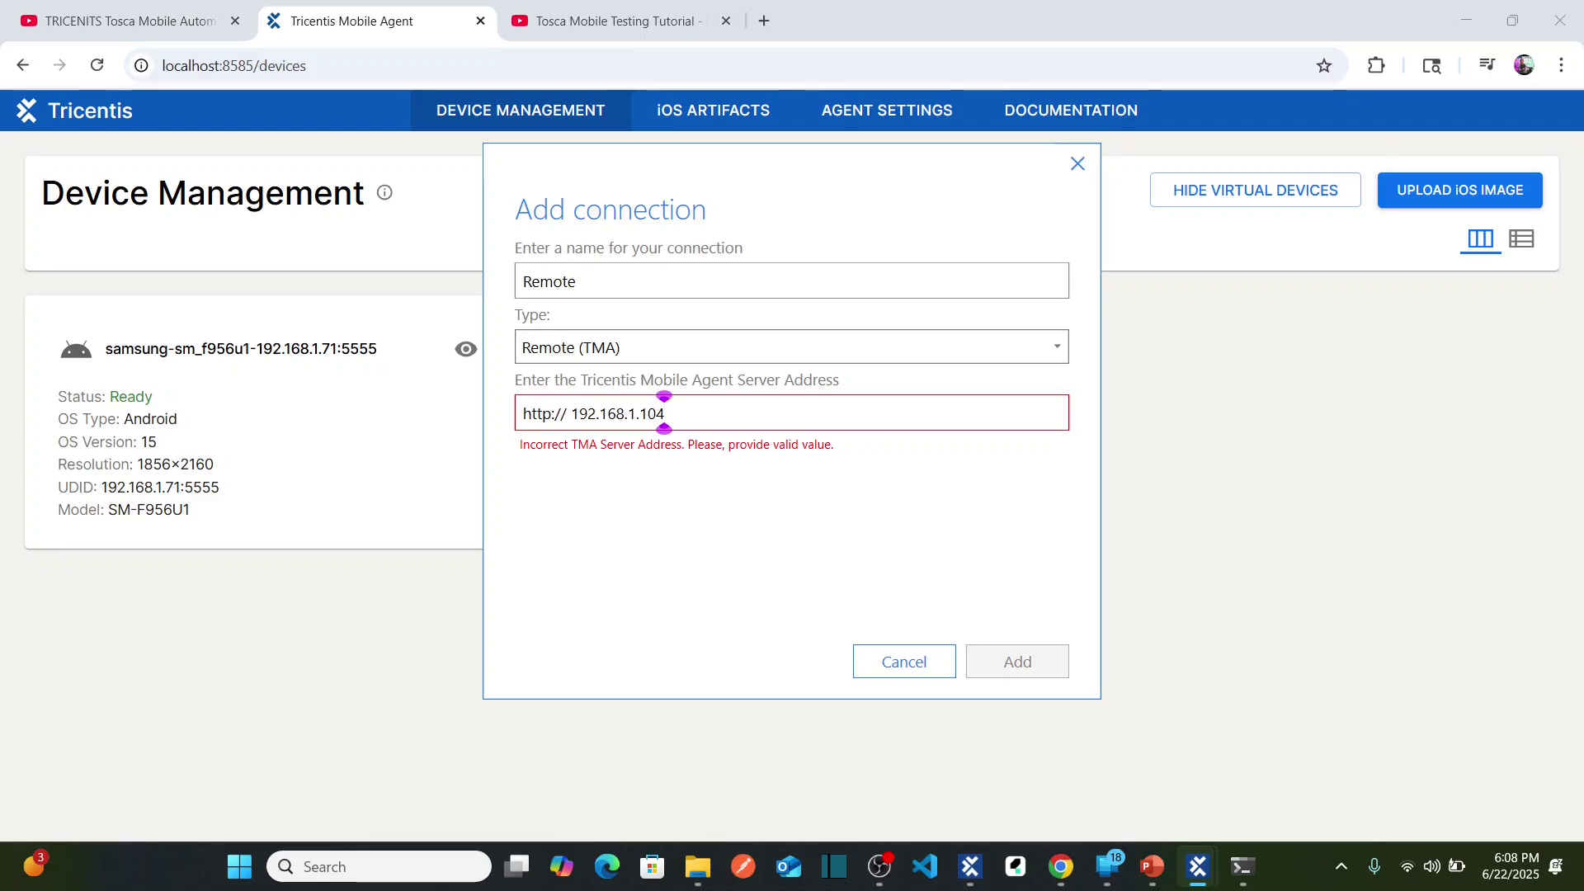
text(:)
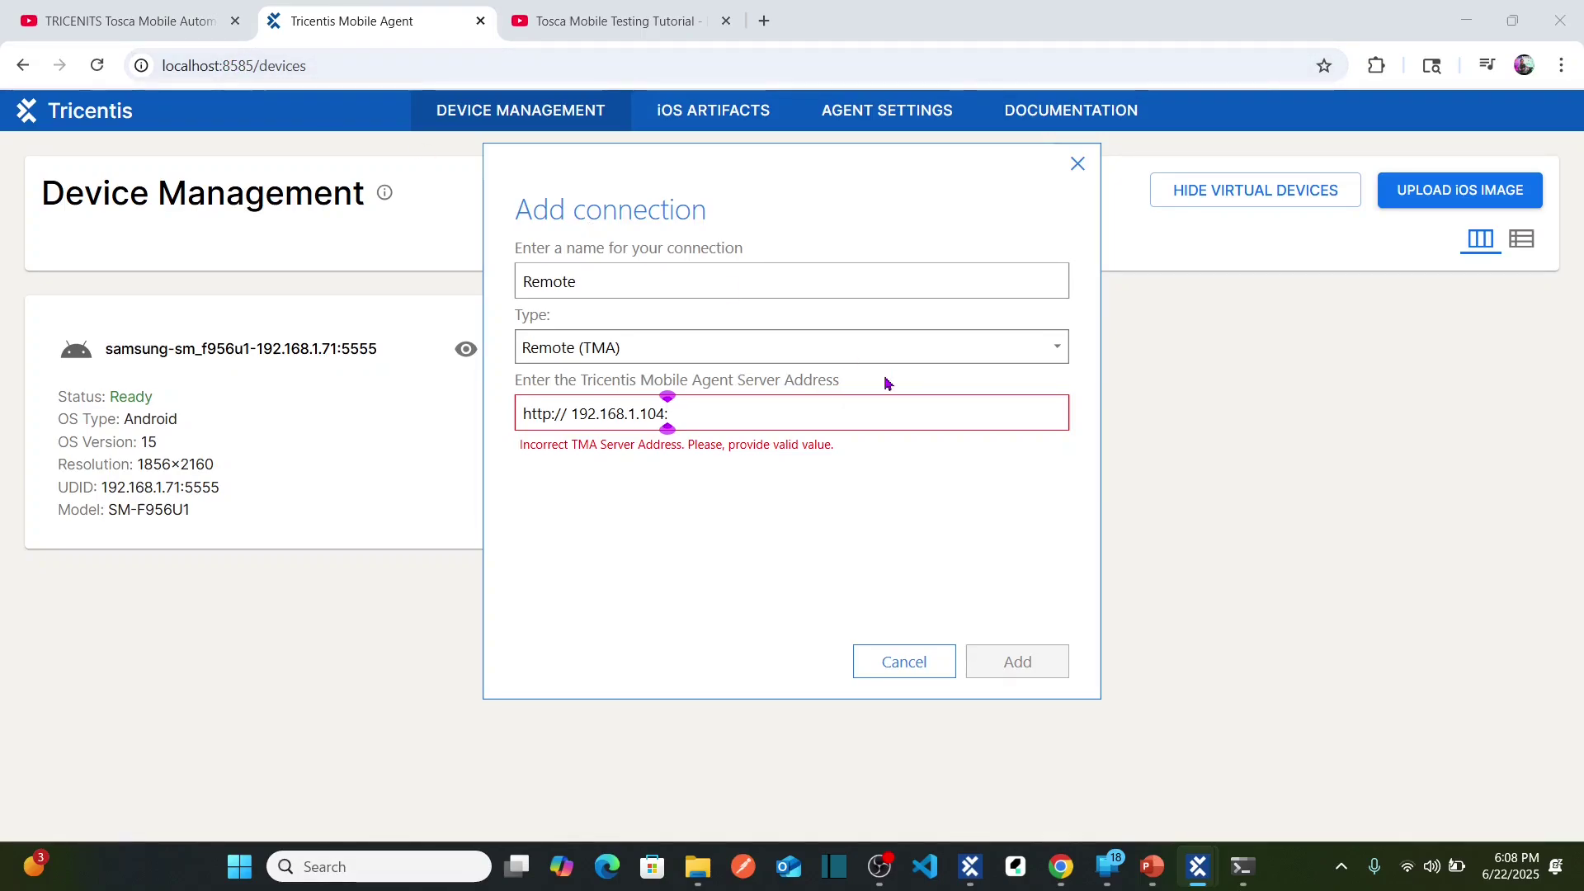
text(8585)
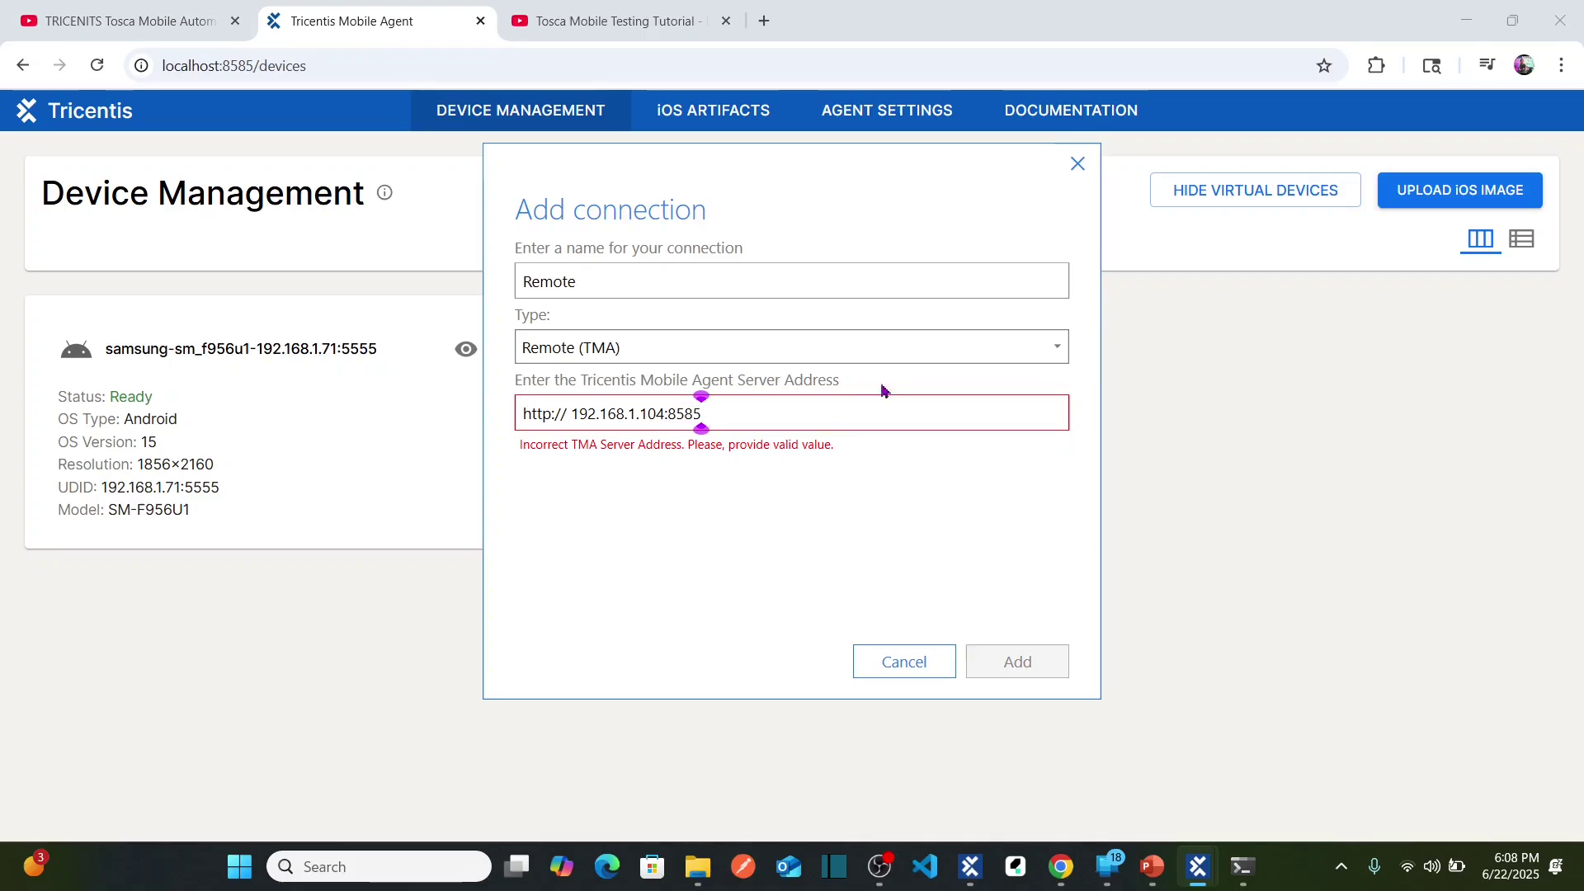
click(579, 414)
key(Left)
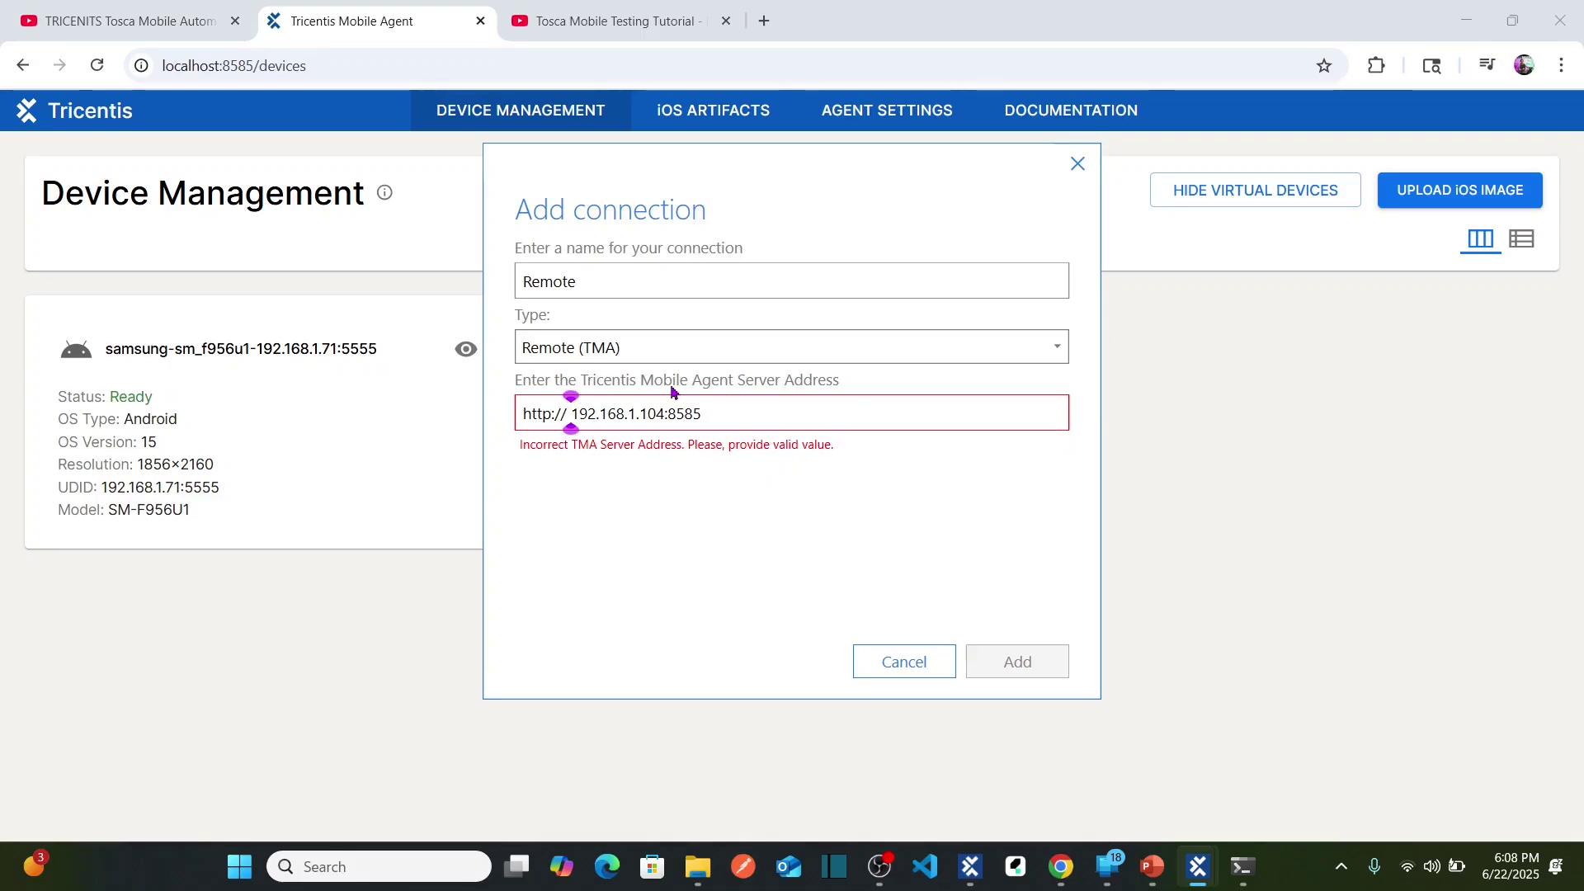
key(BackSpace)
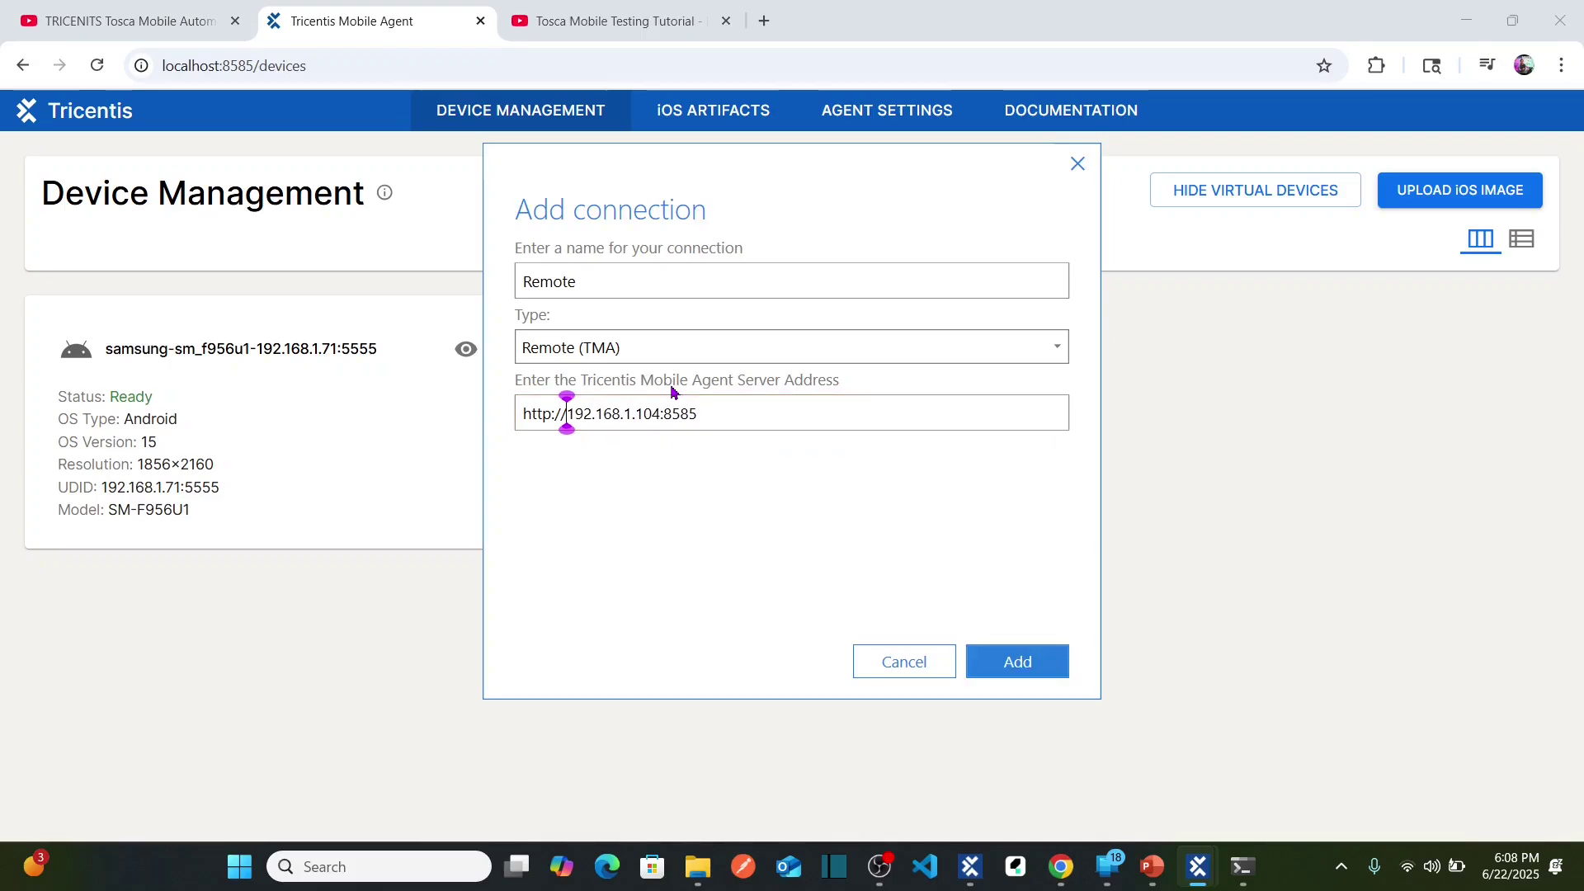
click(747, 409)
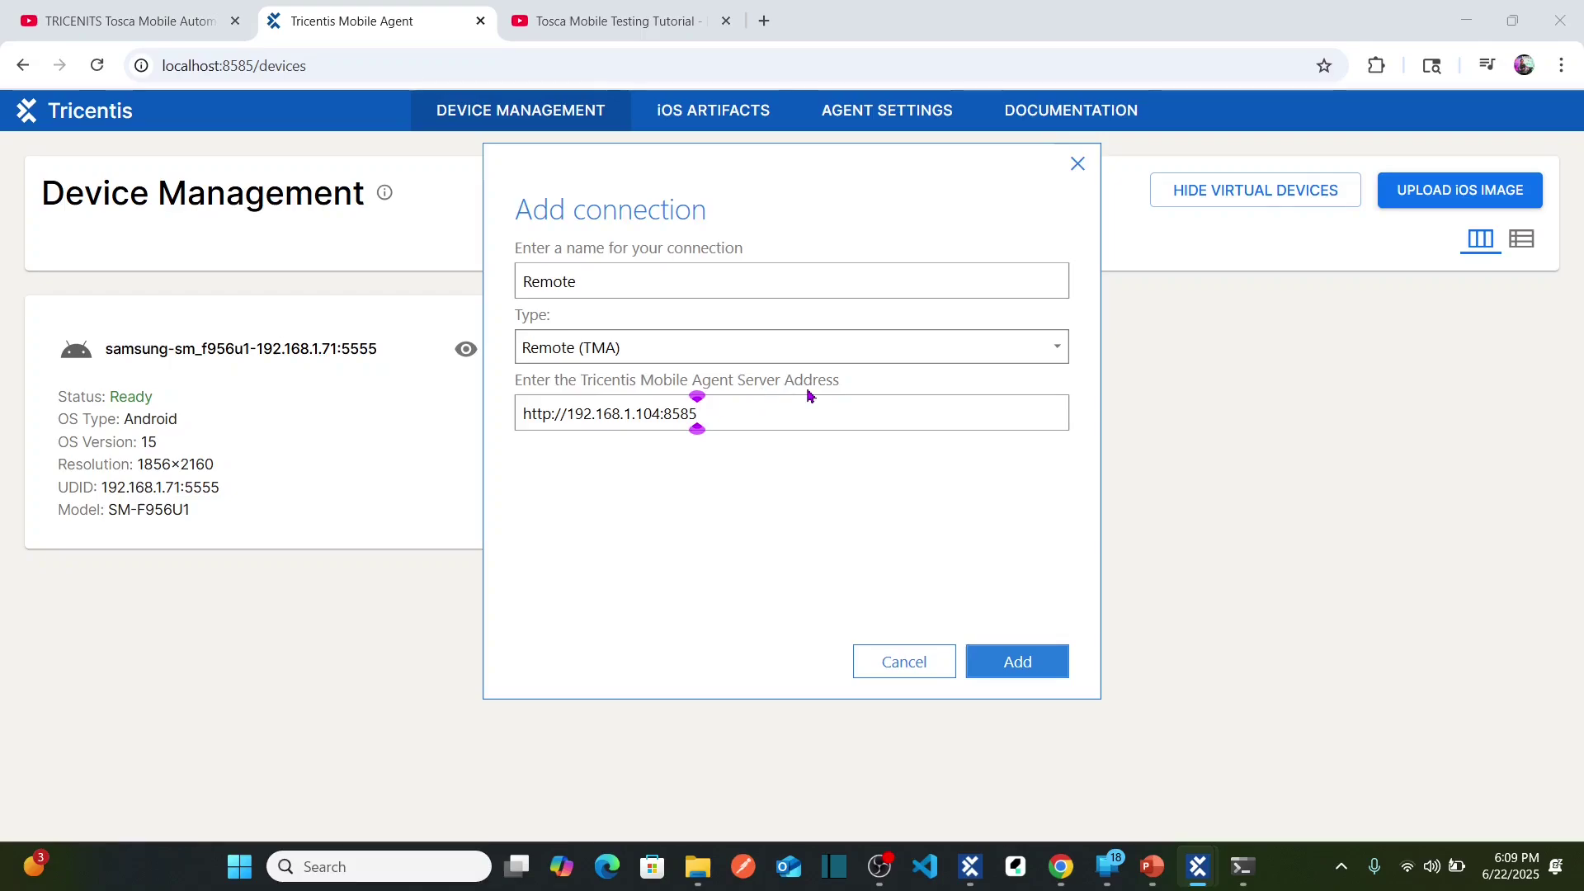
click(1030, 669)
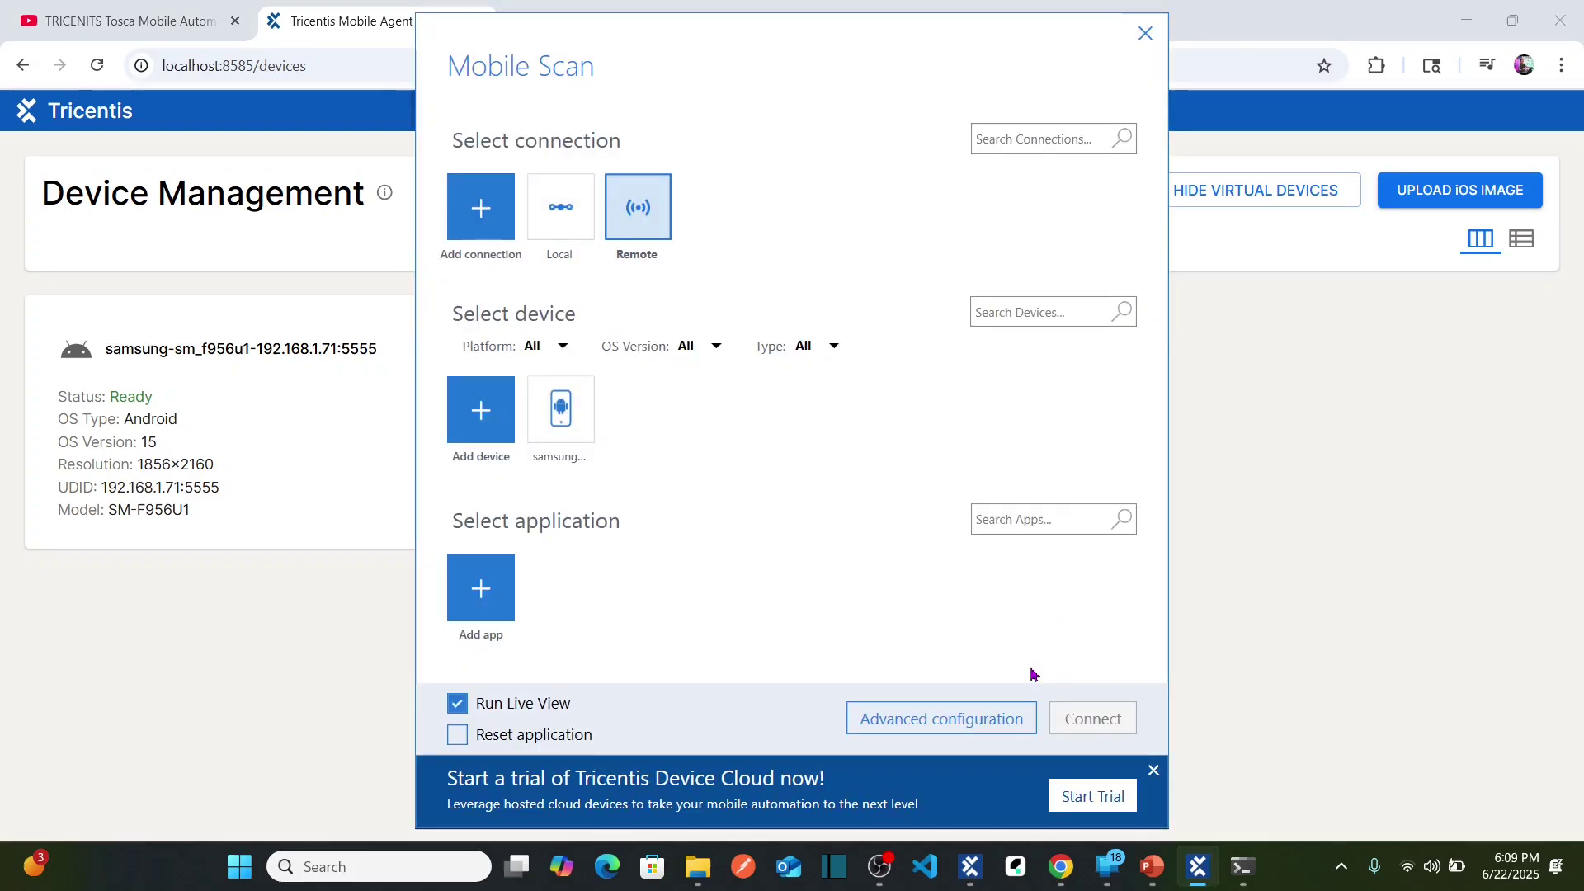
Select the Samsung device under the Remote connection and browse its installed applications
mouse_move(647, 221)
mouse_move(578, 433)
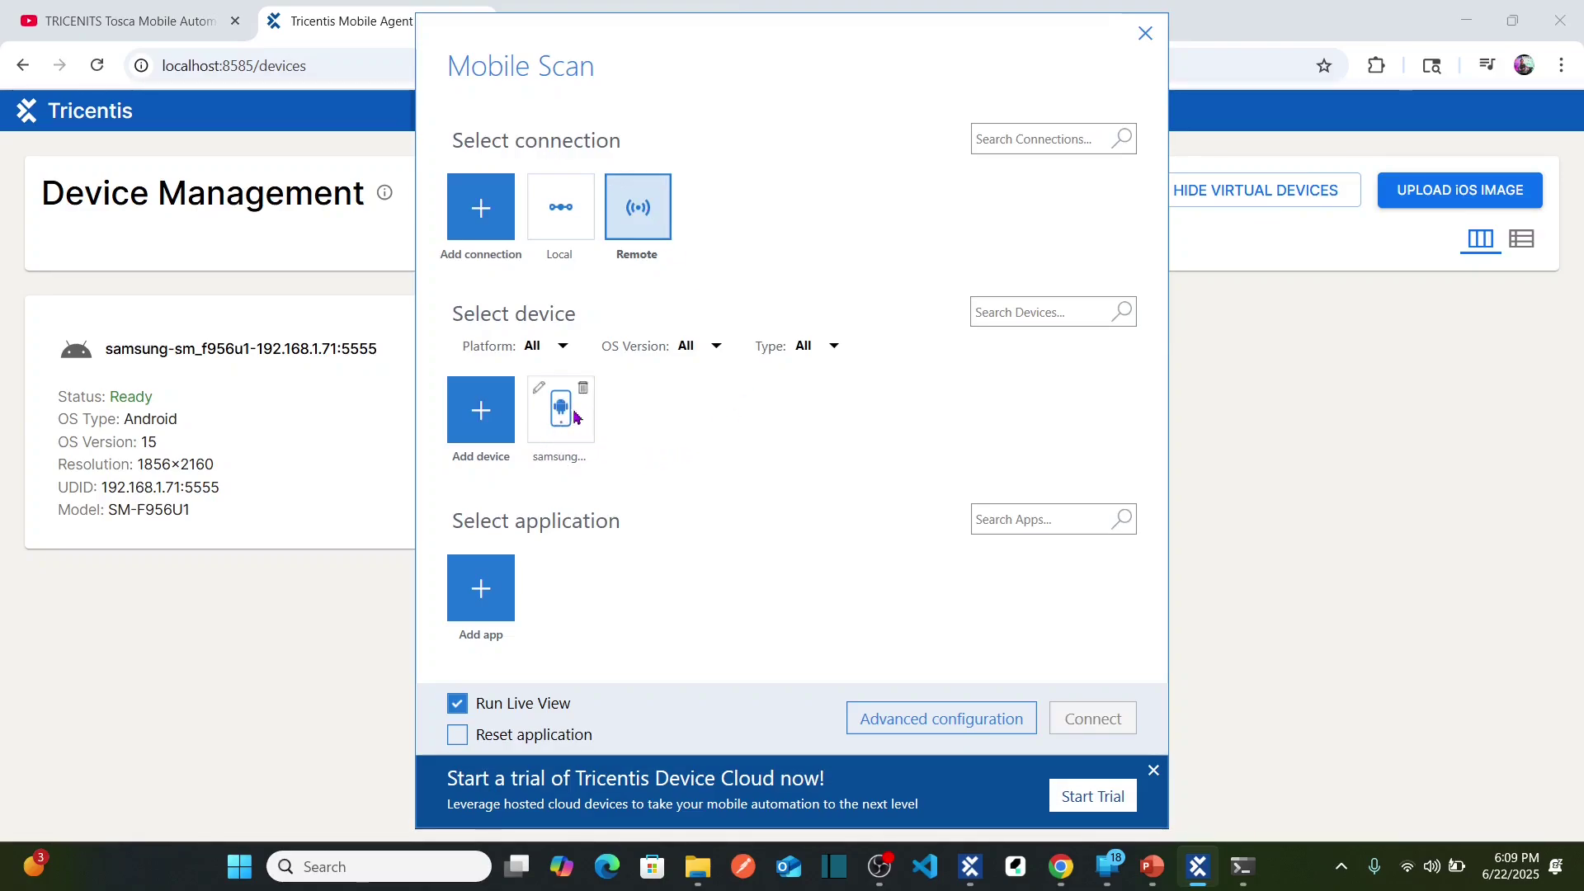
click(228, 627)
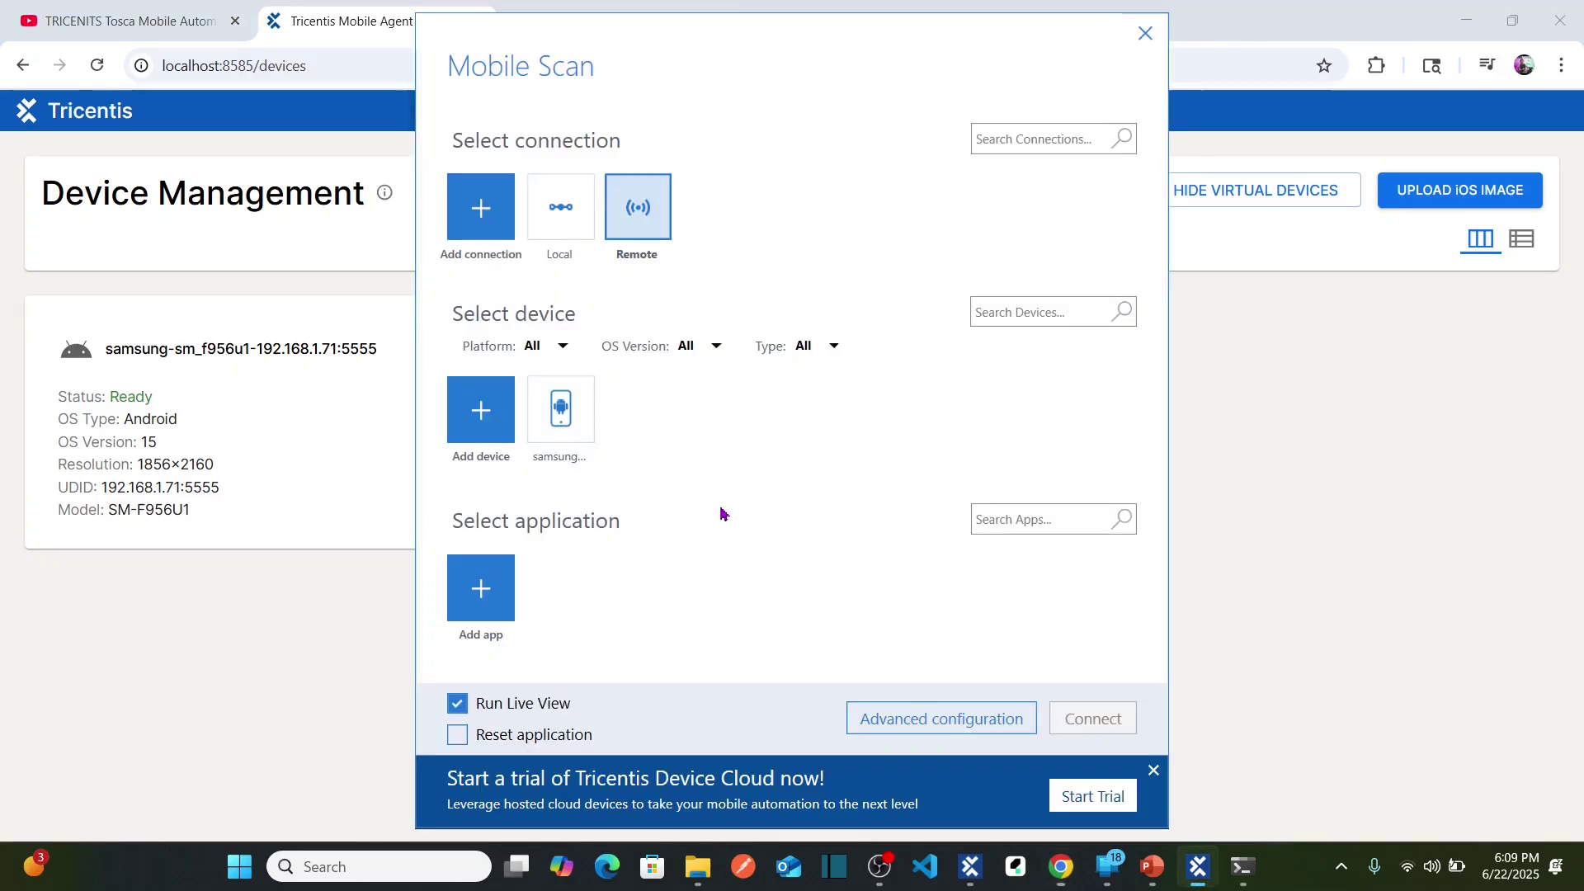
mouse_move(557, 417)
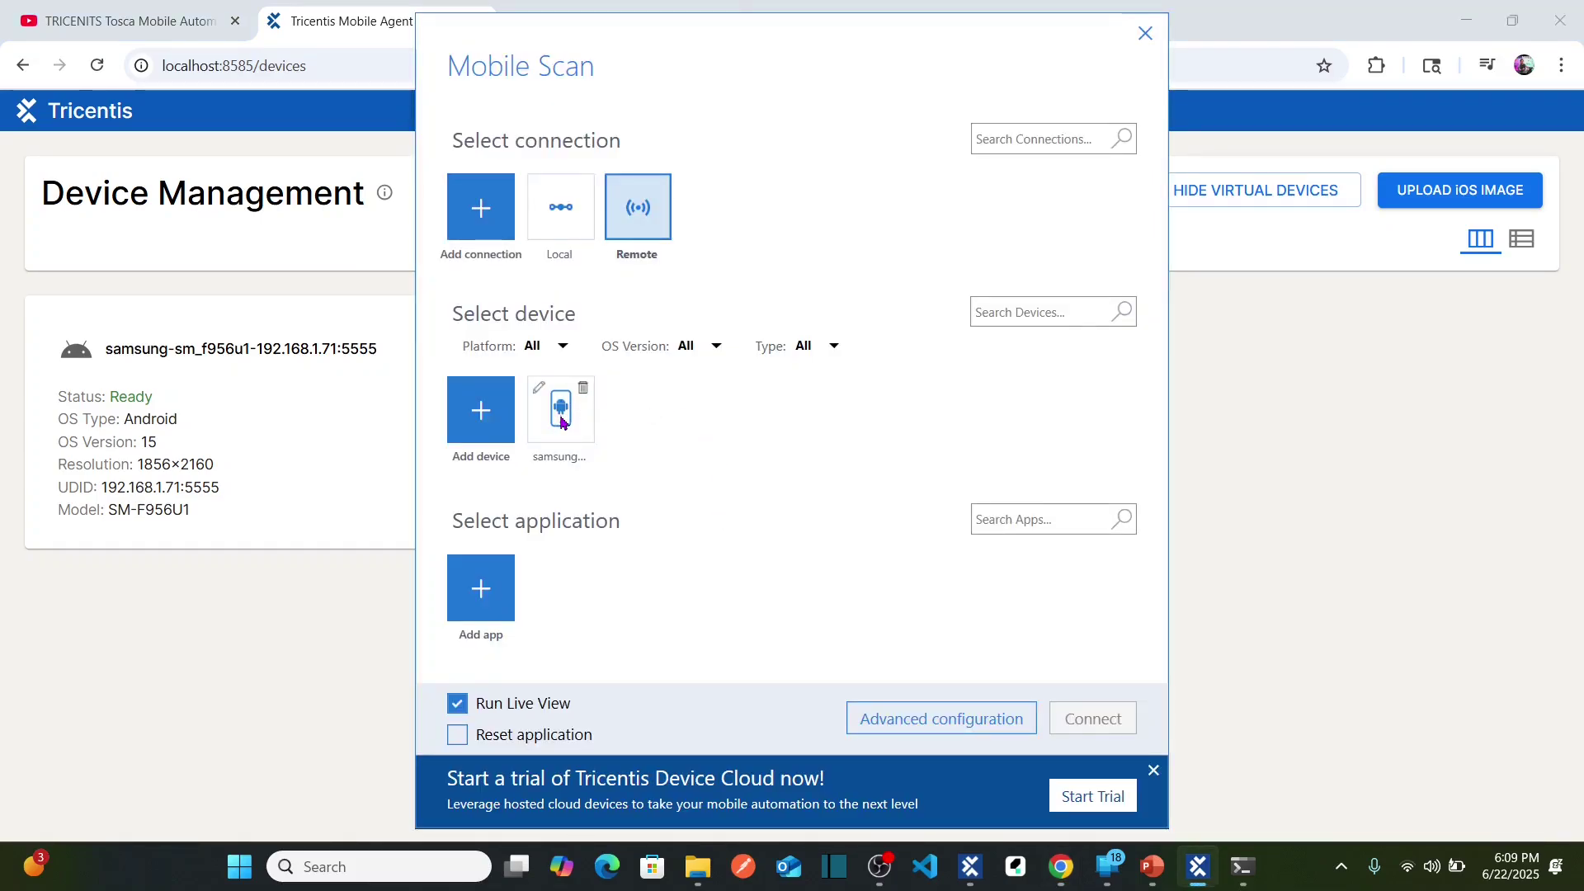
click(560, 422)
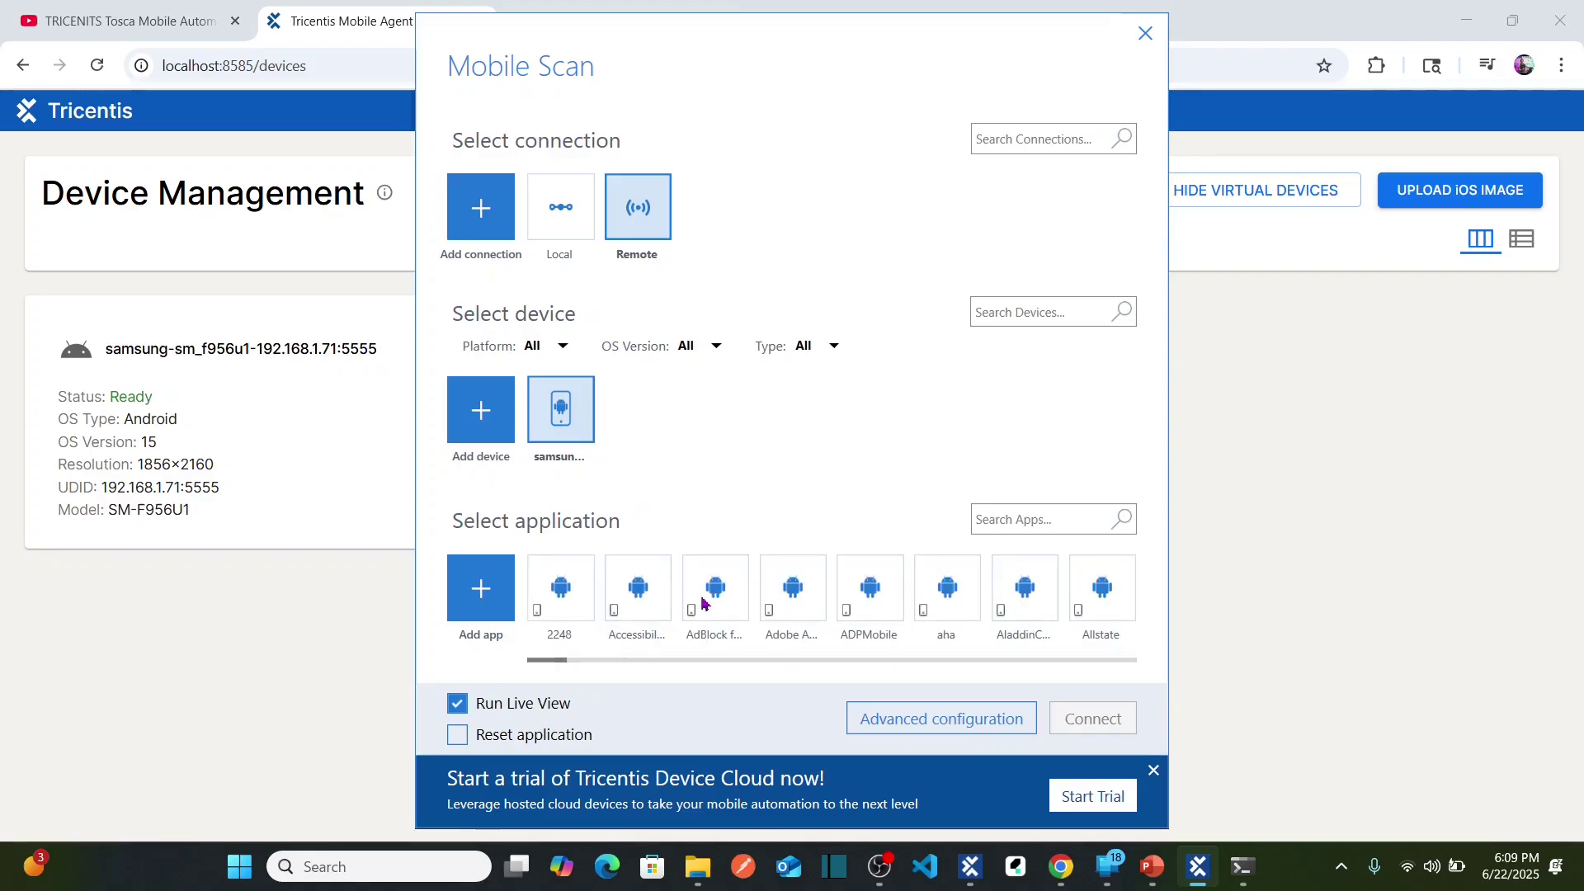
click(662, 660)
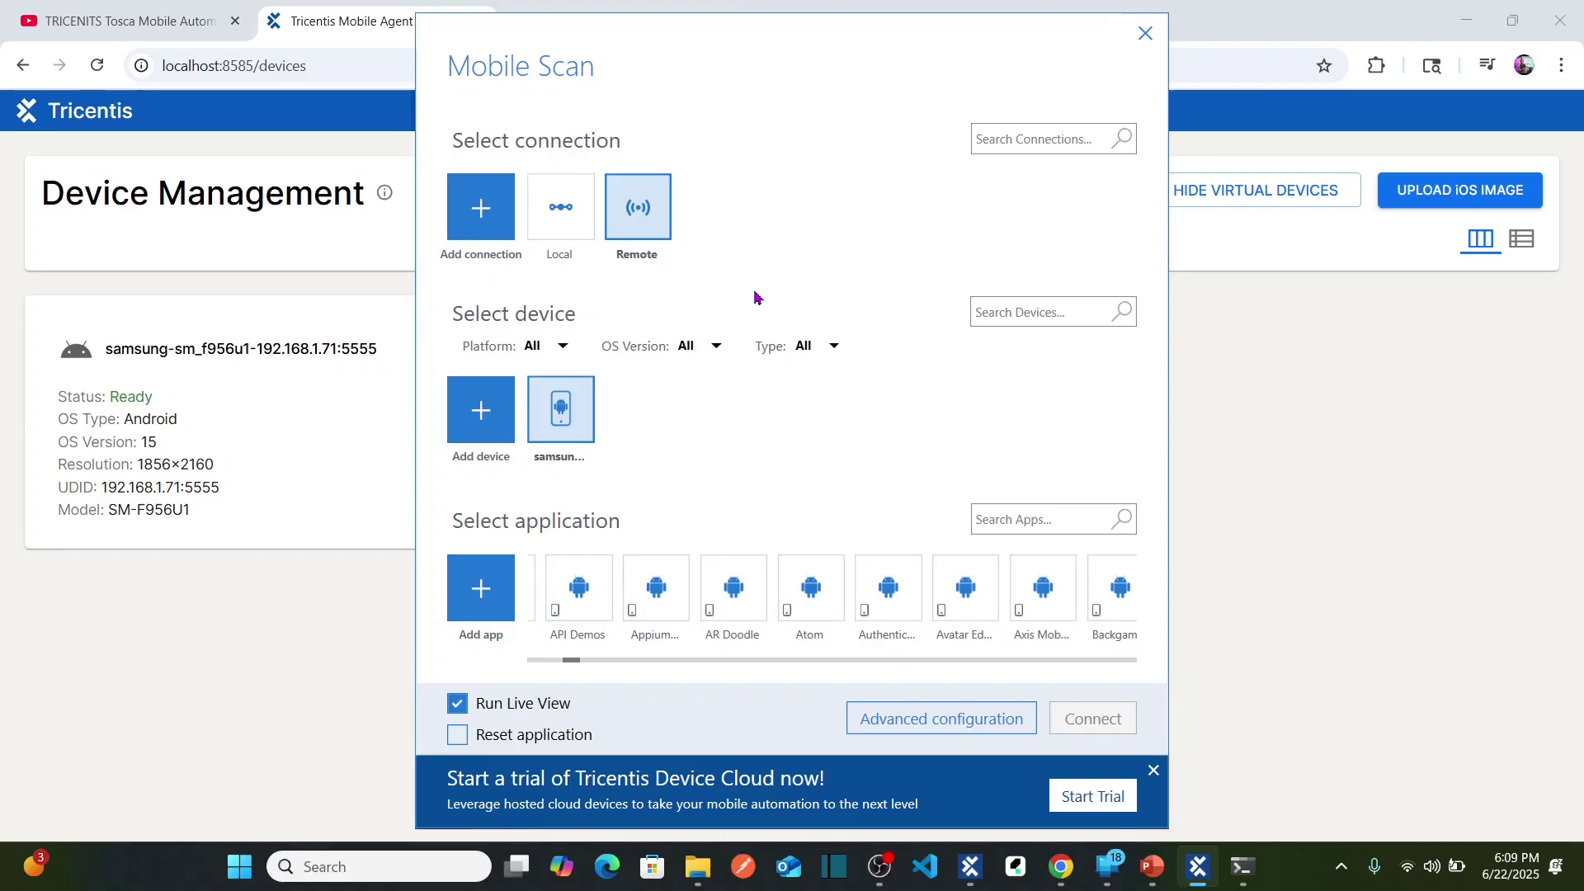
Switch the scan to the Local connection and select the Samsung device
click(558, 217)
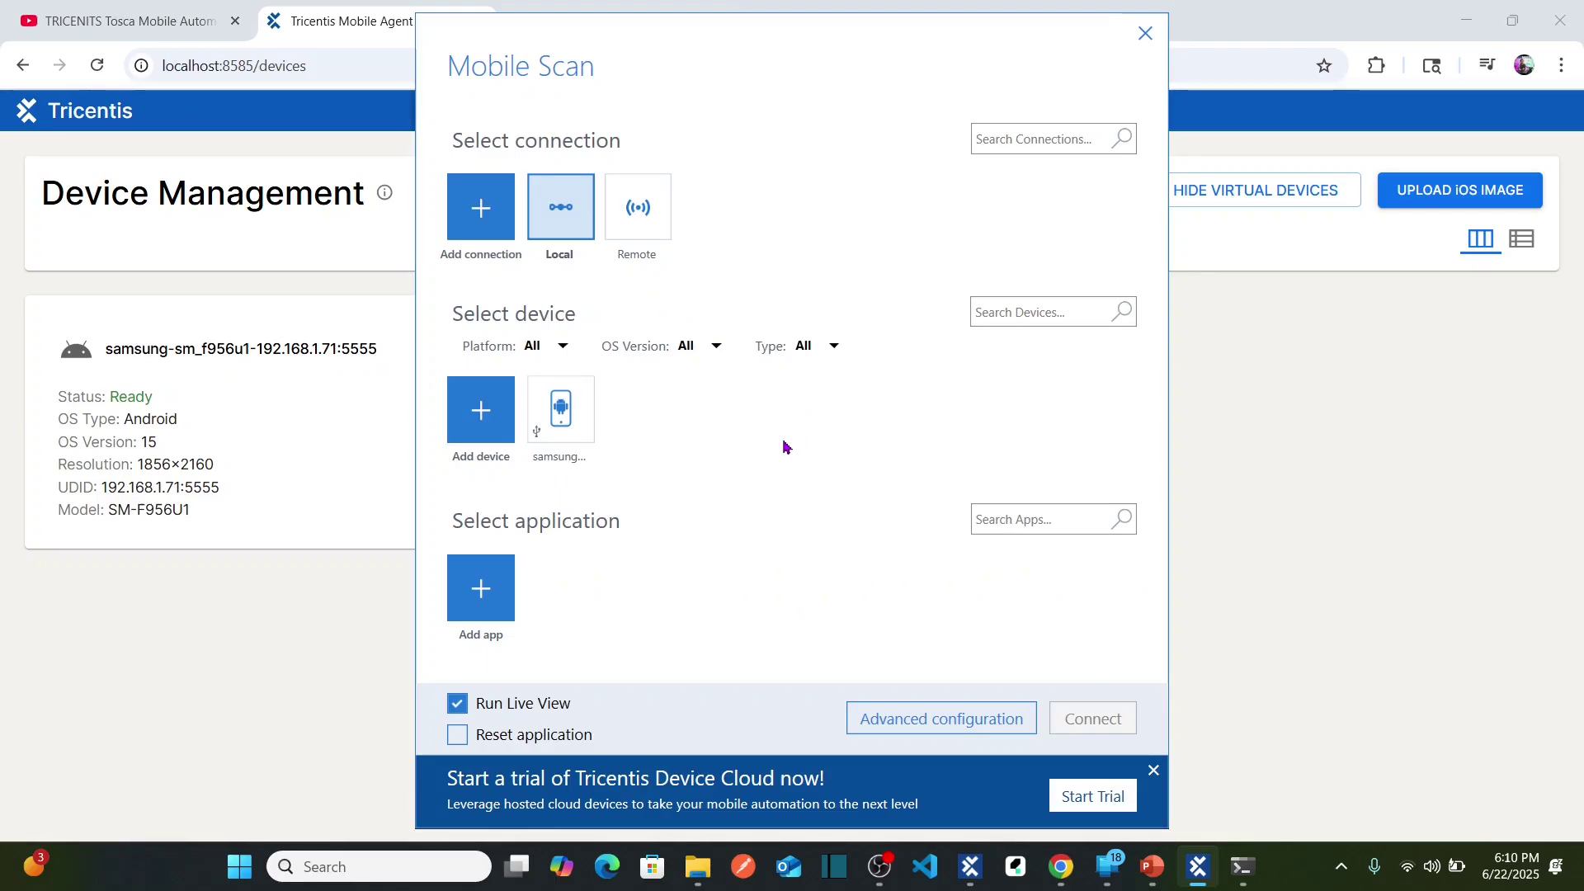
click(564, 420)
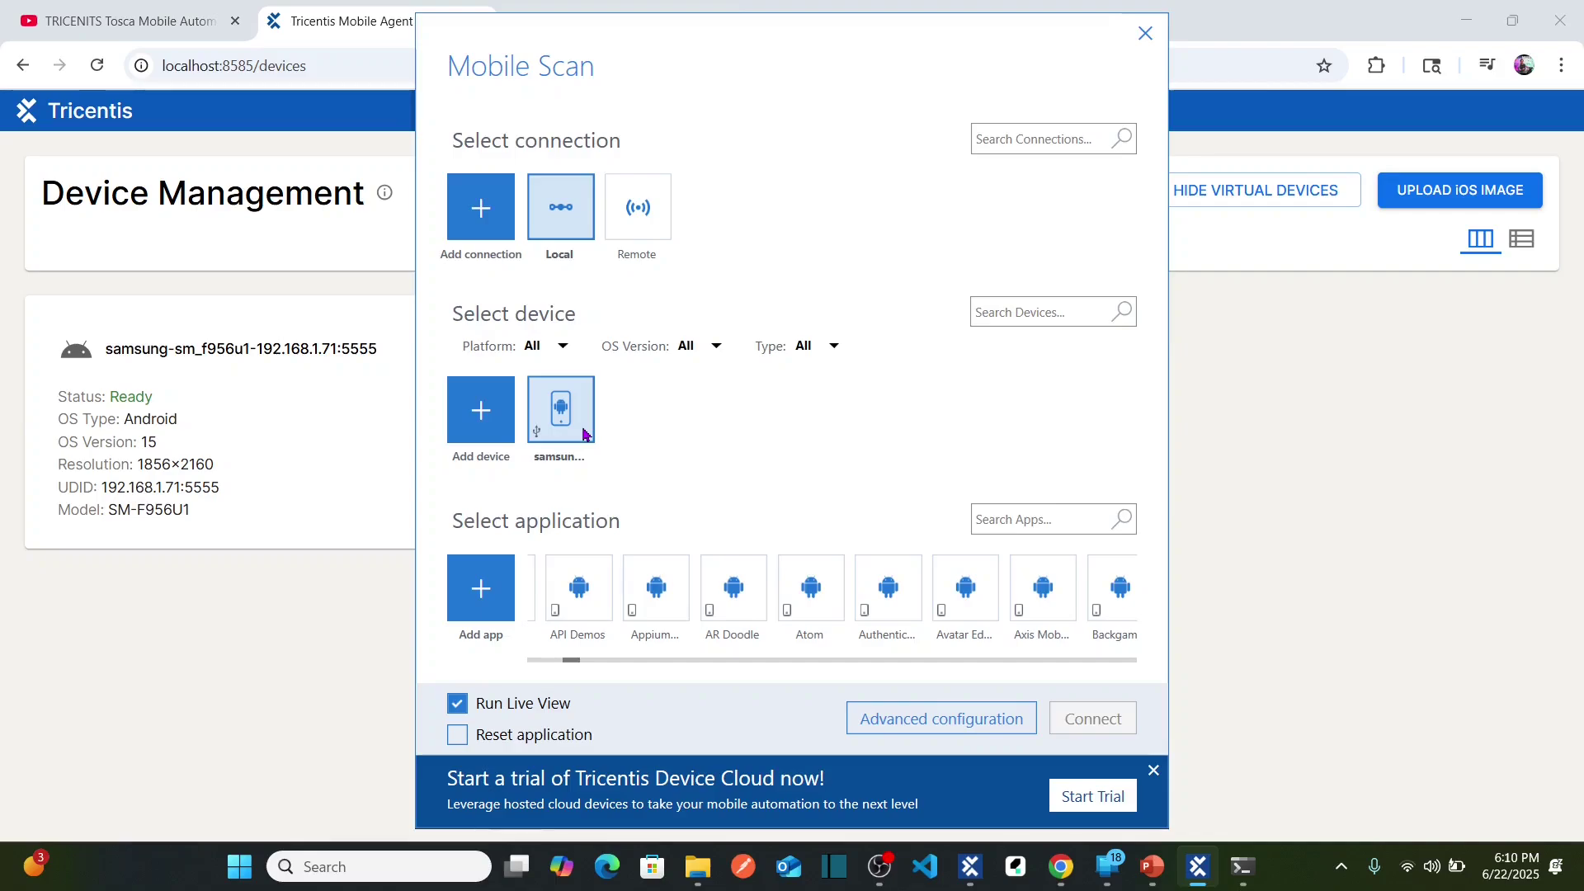
mouse_move(633, 211)
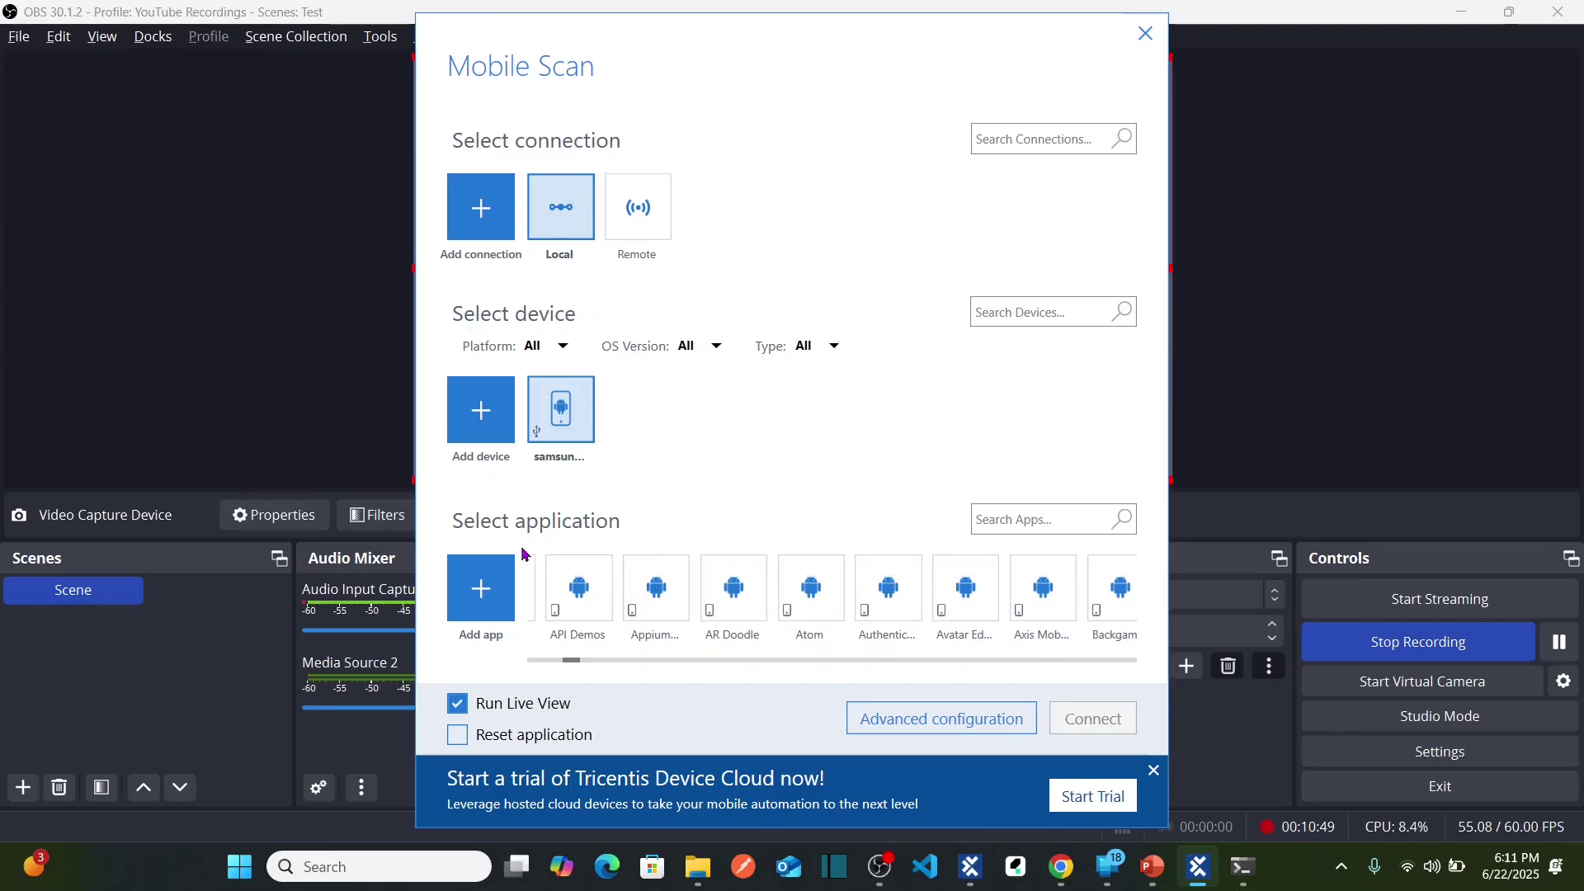
Start adding a native/hybrid application to the Mobile Scan for Android and name it Tip Calculator
click(478, 613)
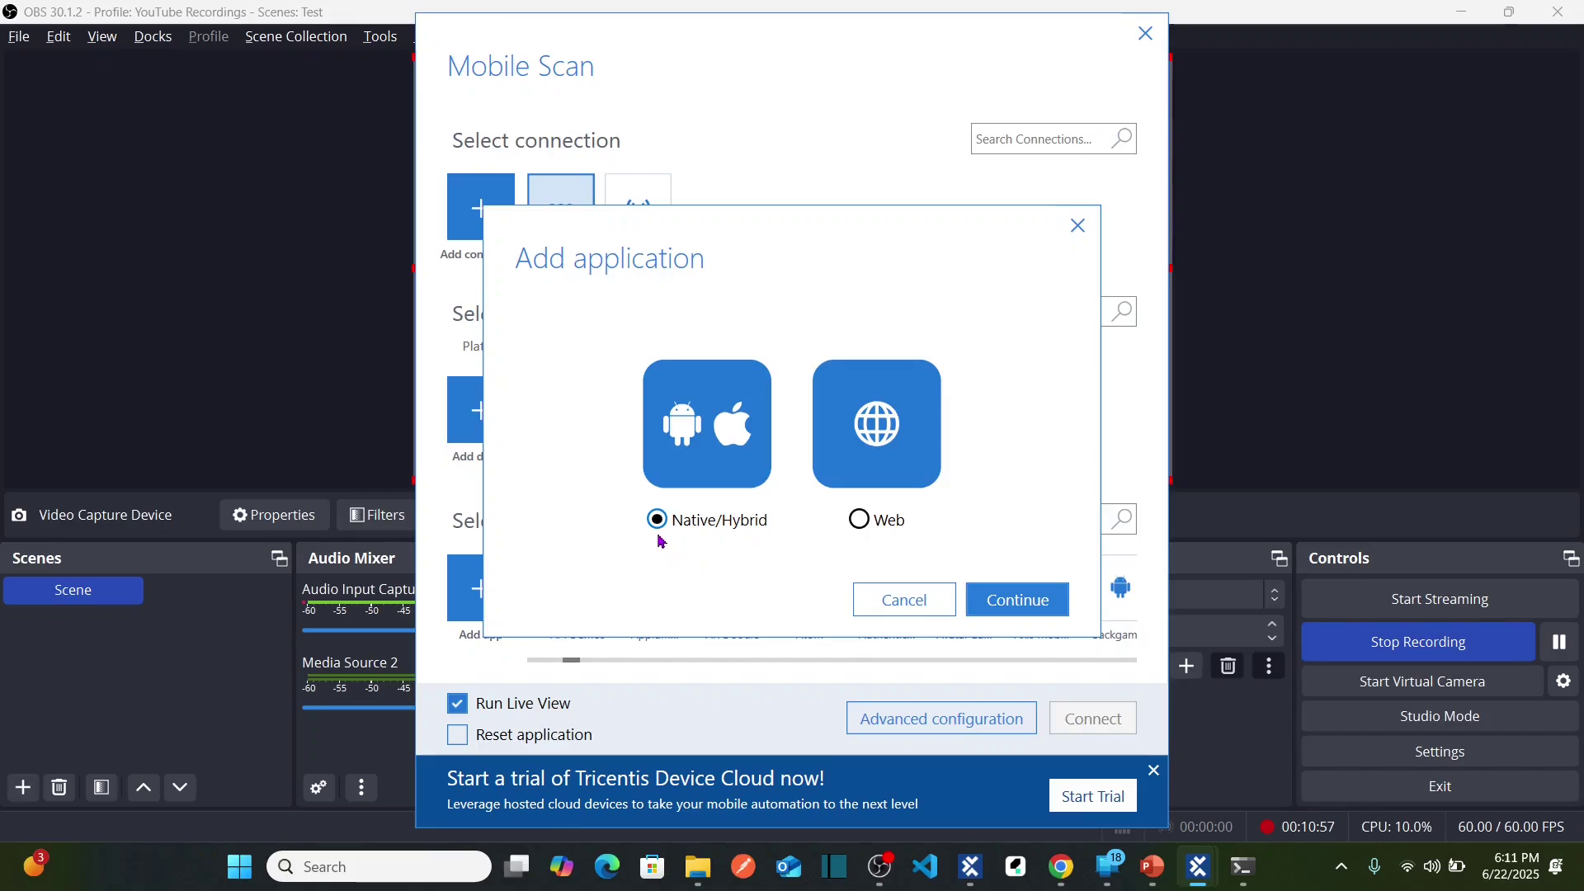
click(859, 520)
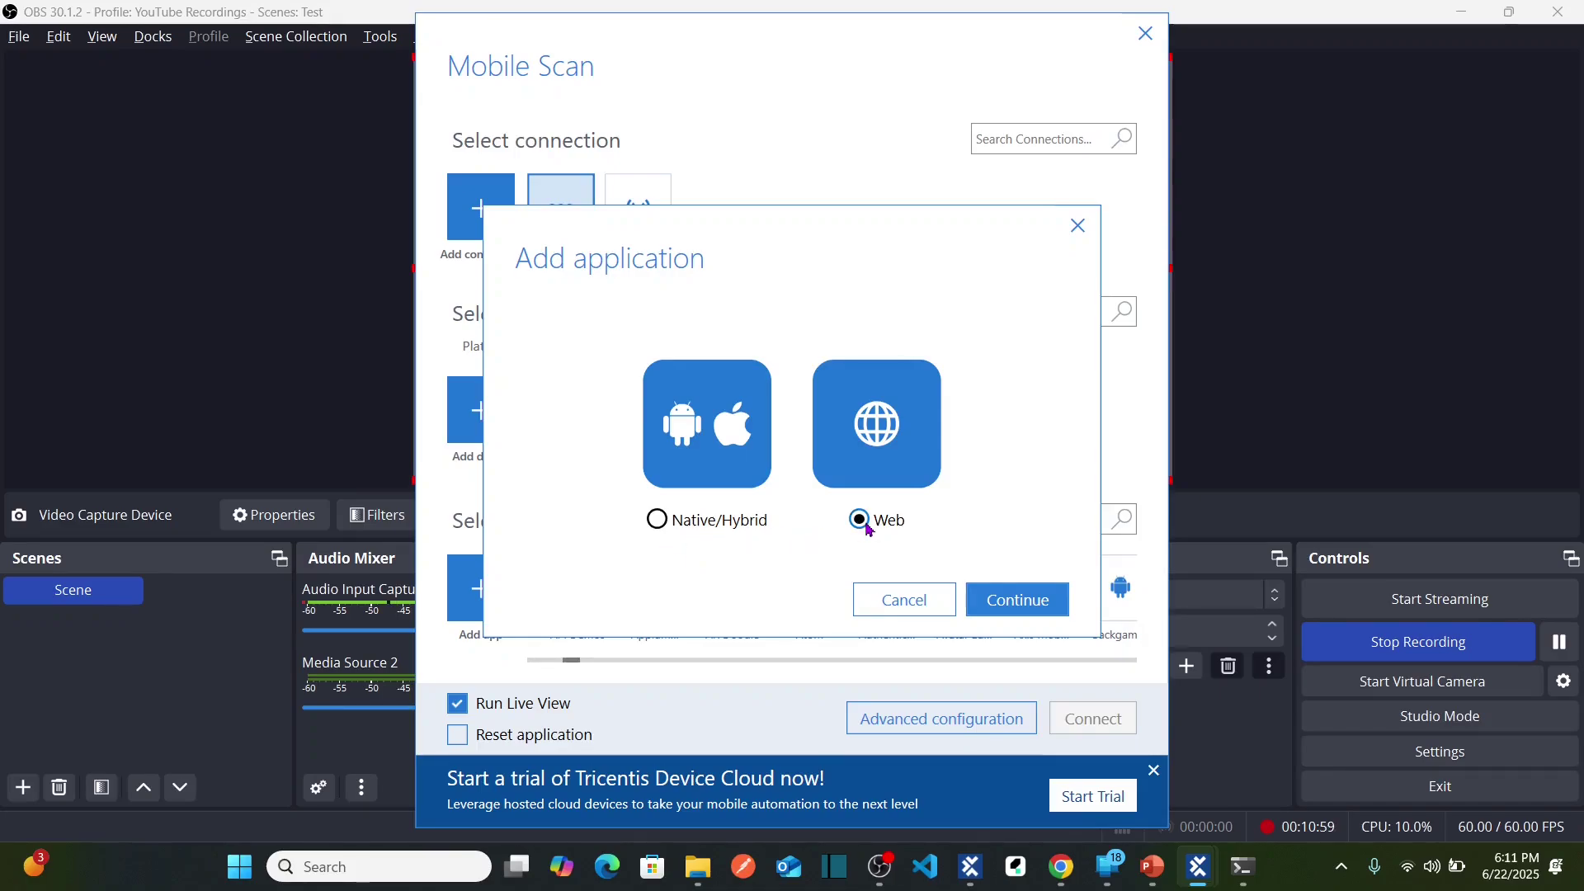
click(659, 520)
click(1017, 608)
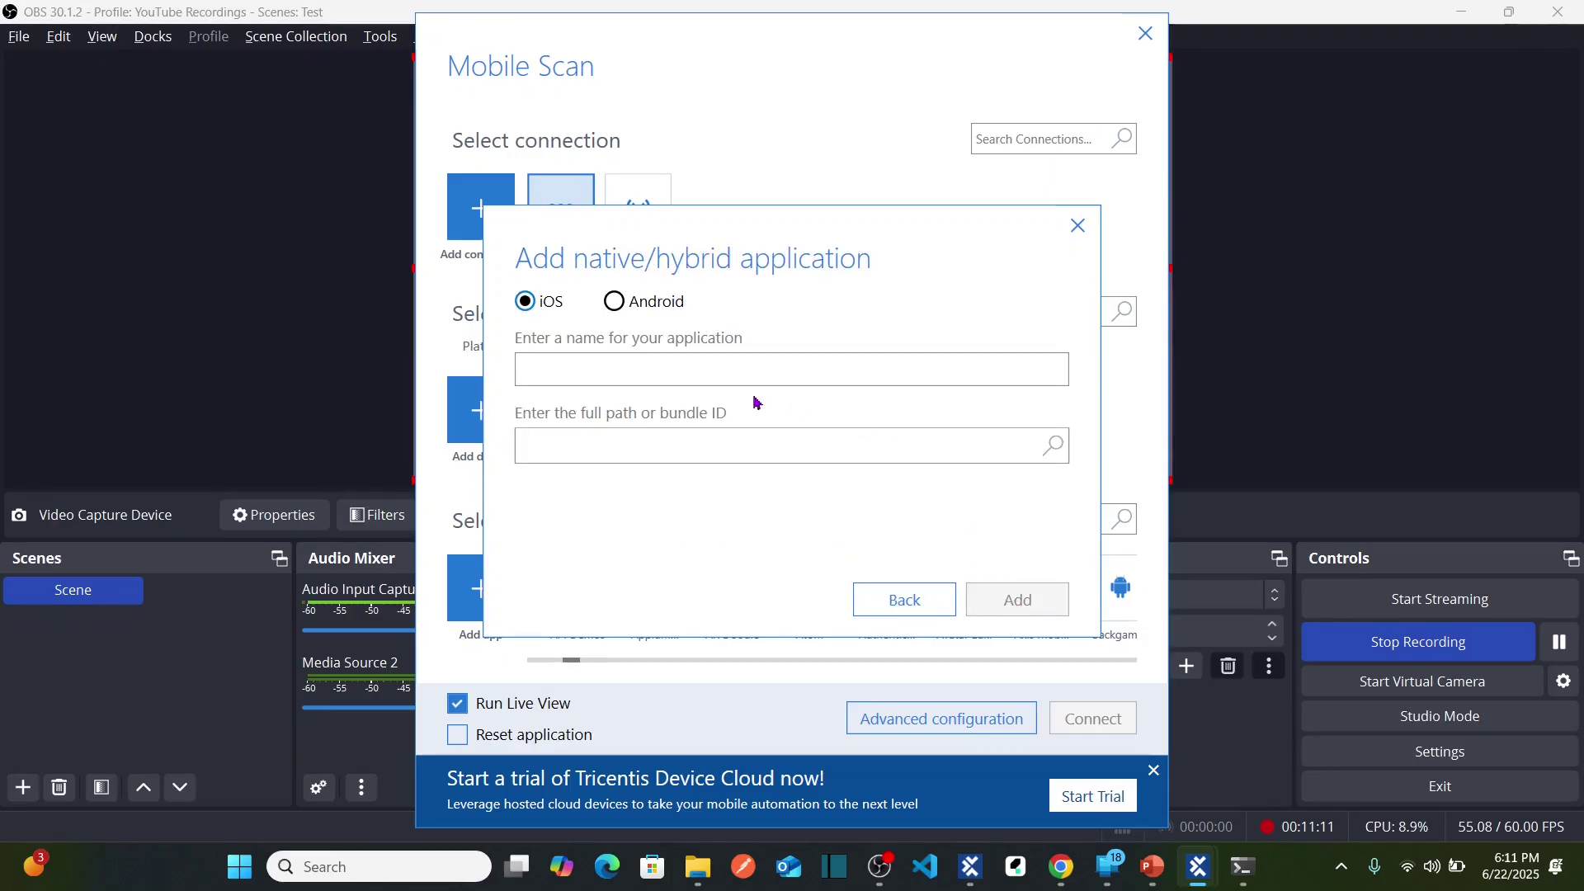
click(672, 364)
click(615, 302)
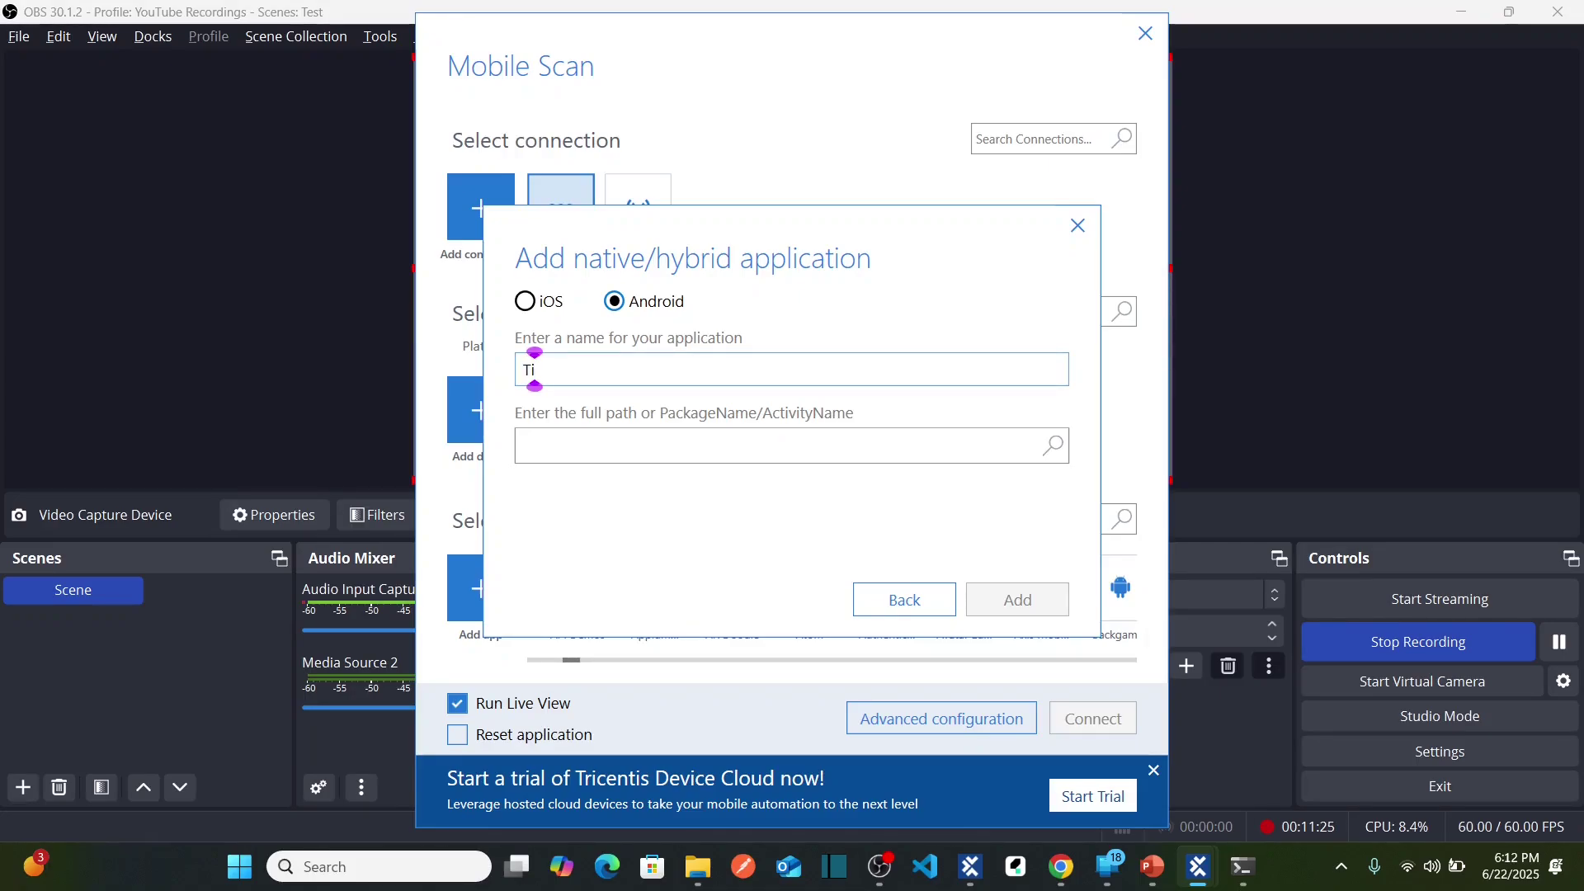
text(Tip Calcula)
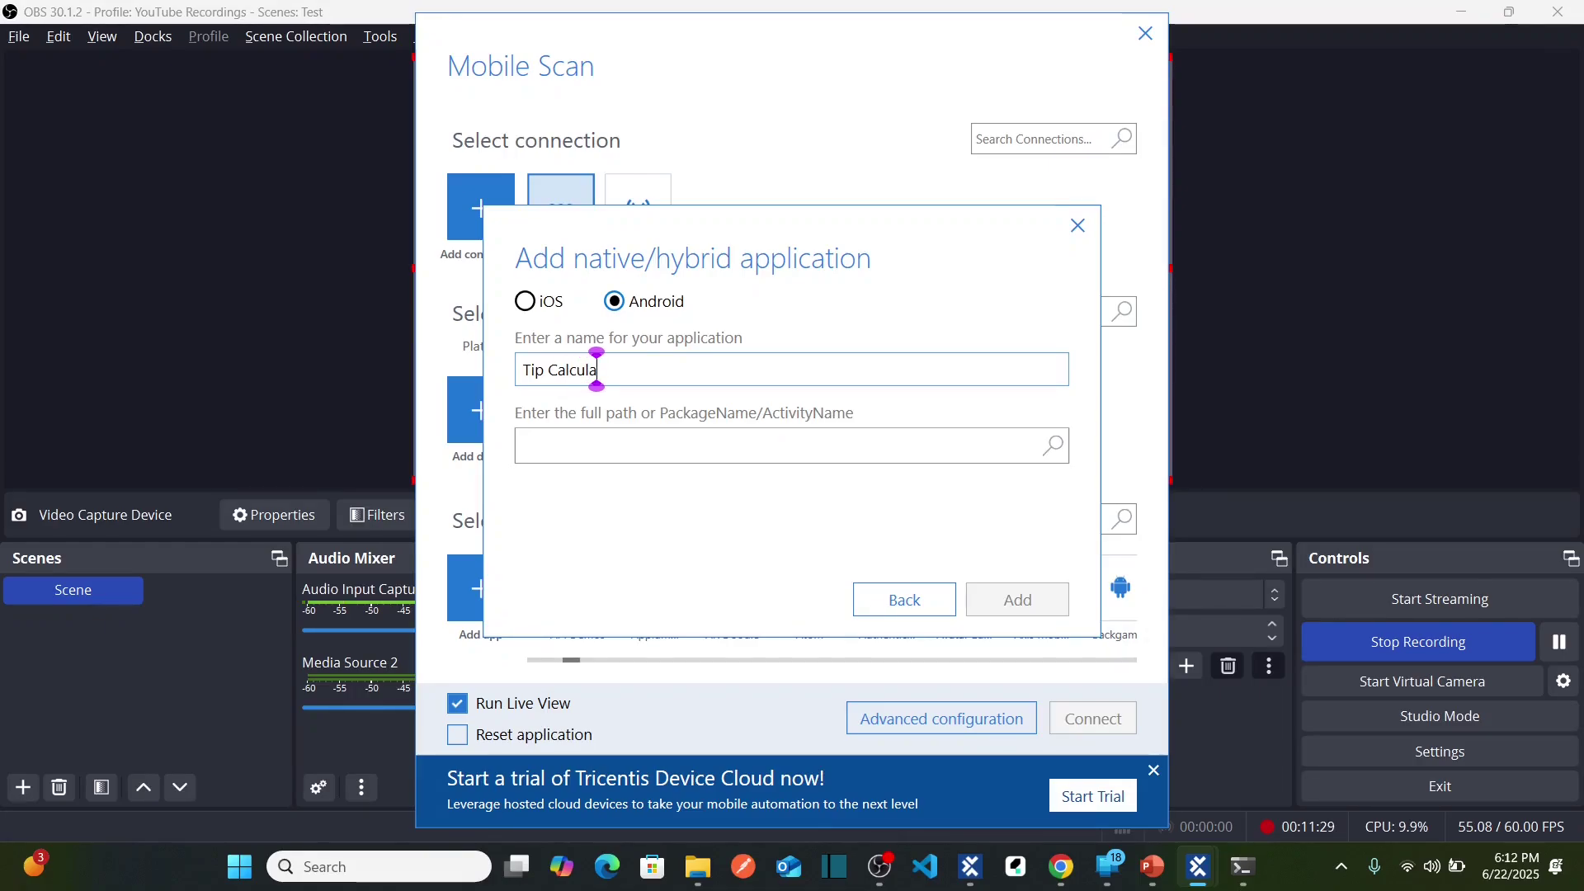
text(tor)
Switch to the MobileEngine folder in File Explorer and copy the path of Tip Calculator.apk
click(748, 437)
mouse_move(704, 881)
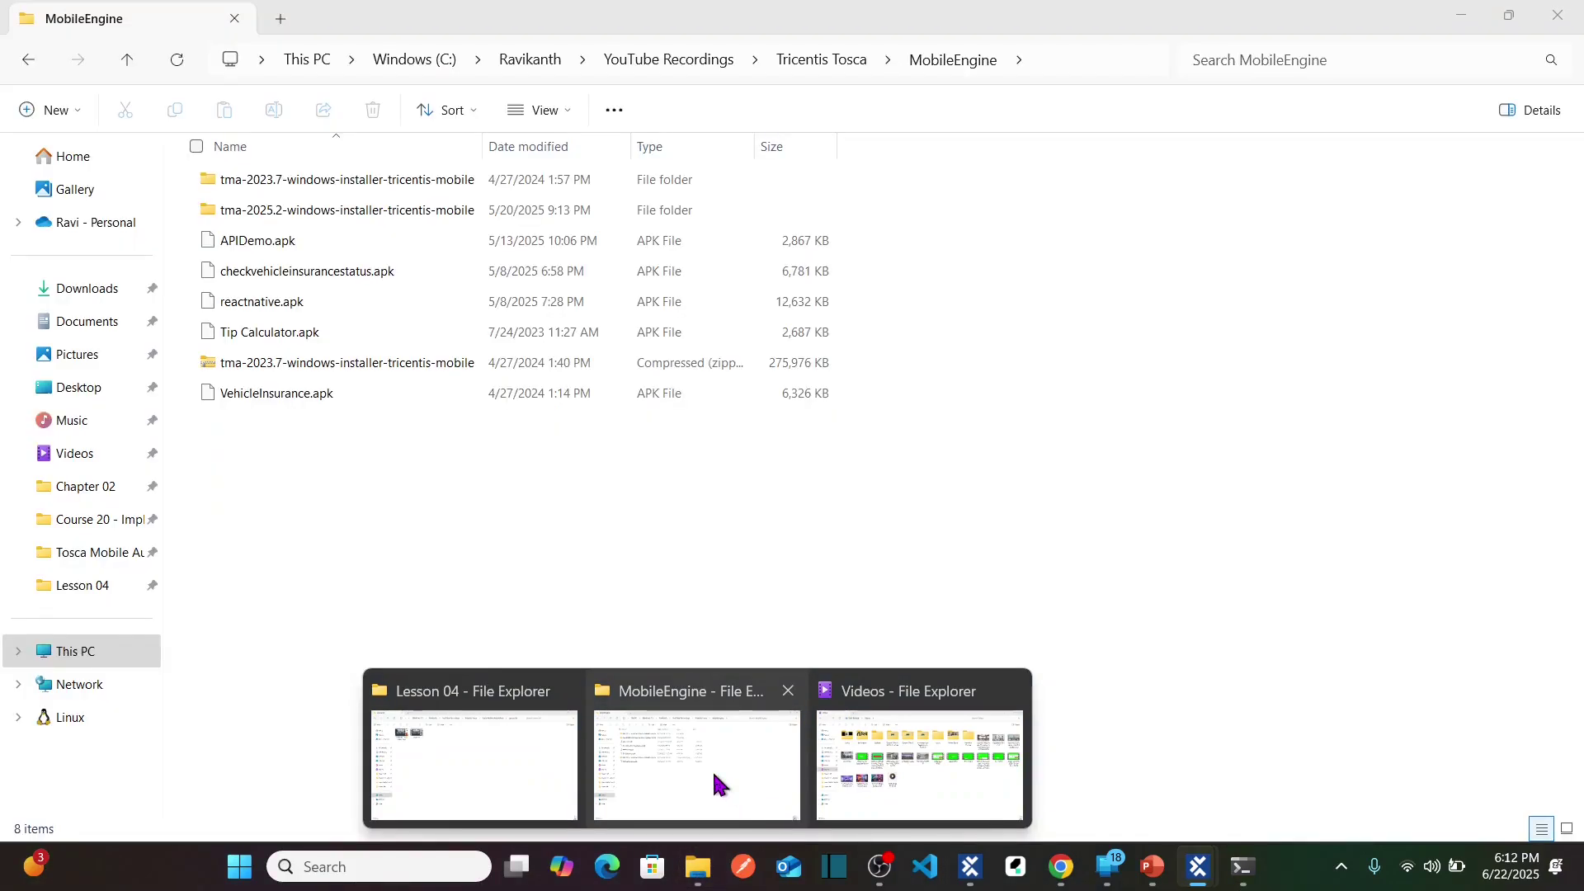
click(718, 784)
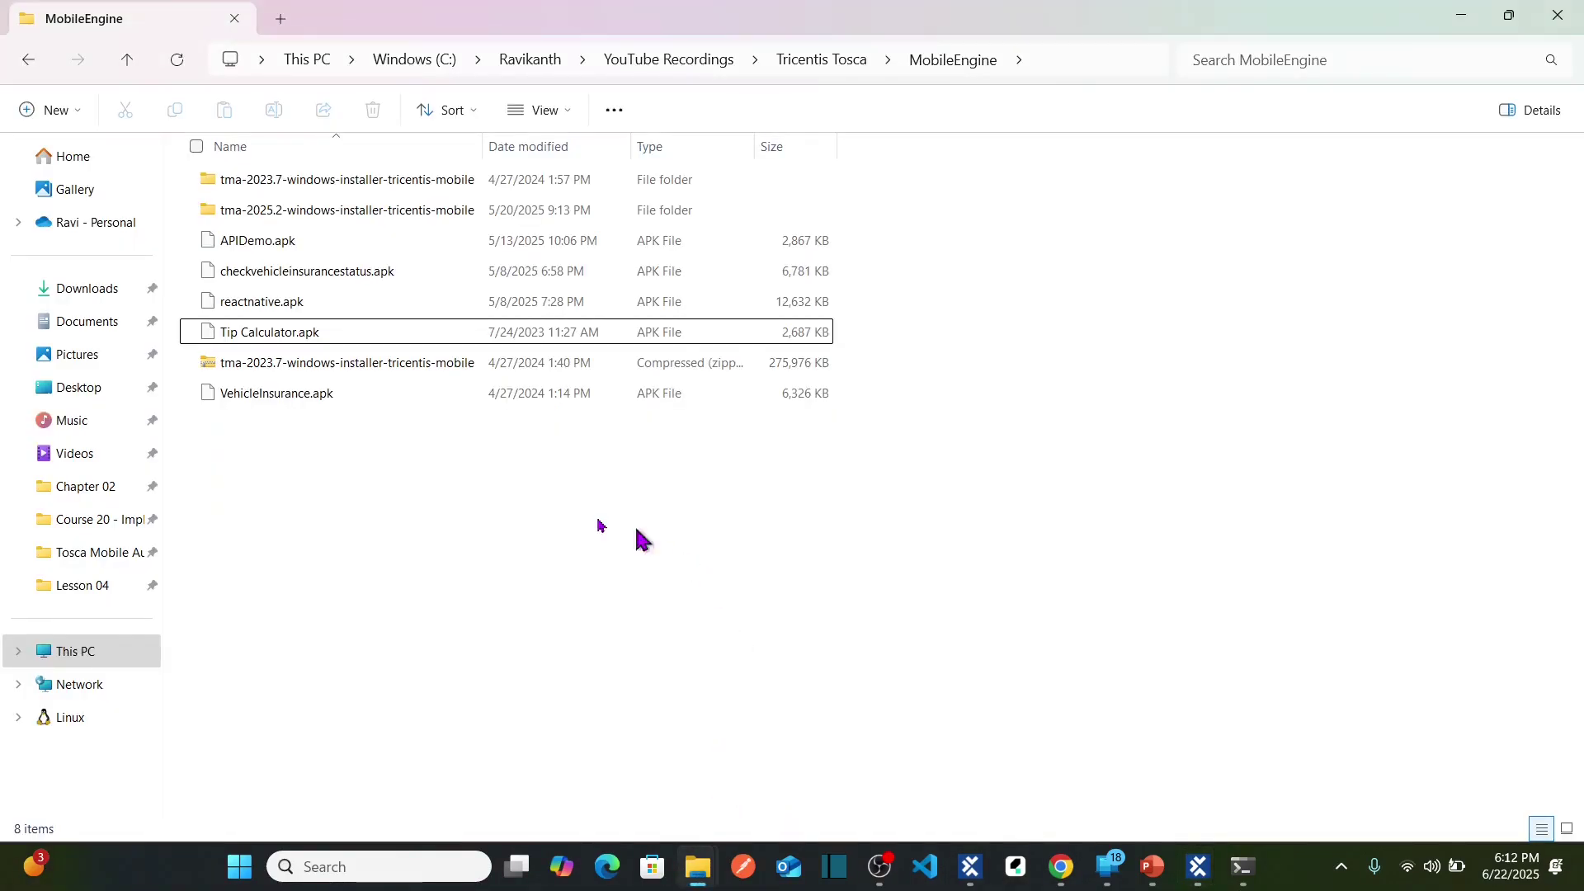
click(276, 345)
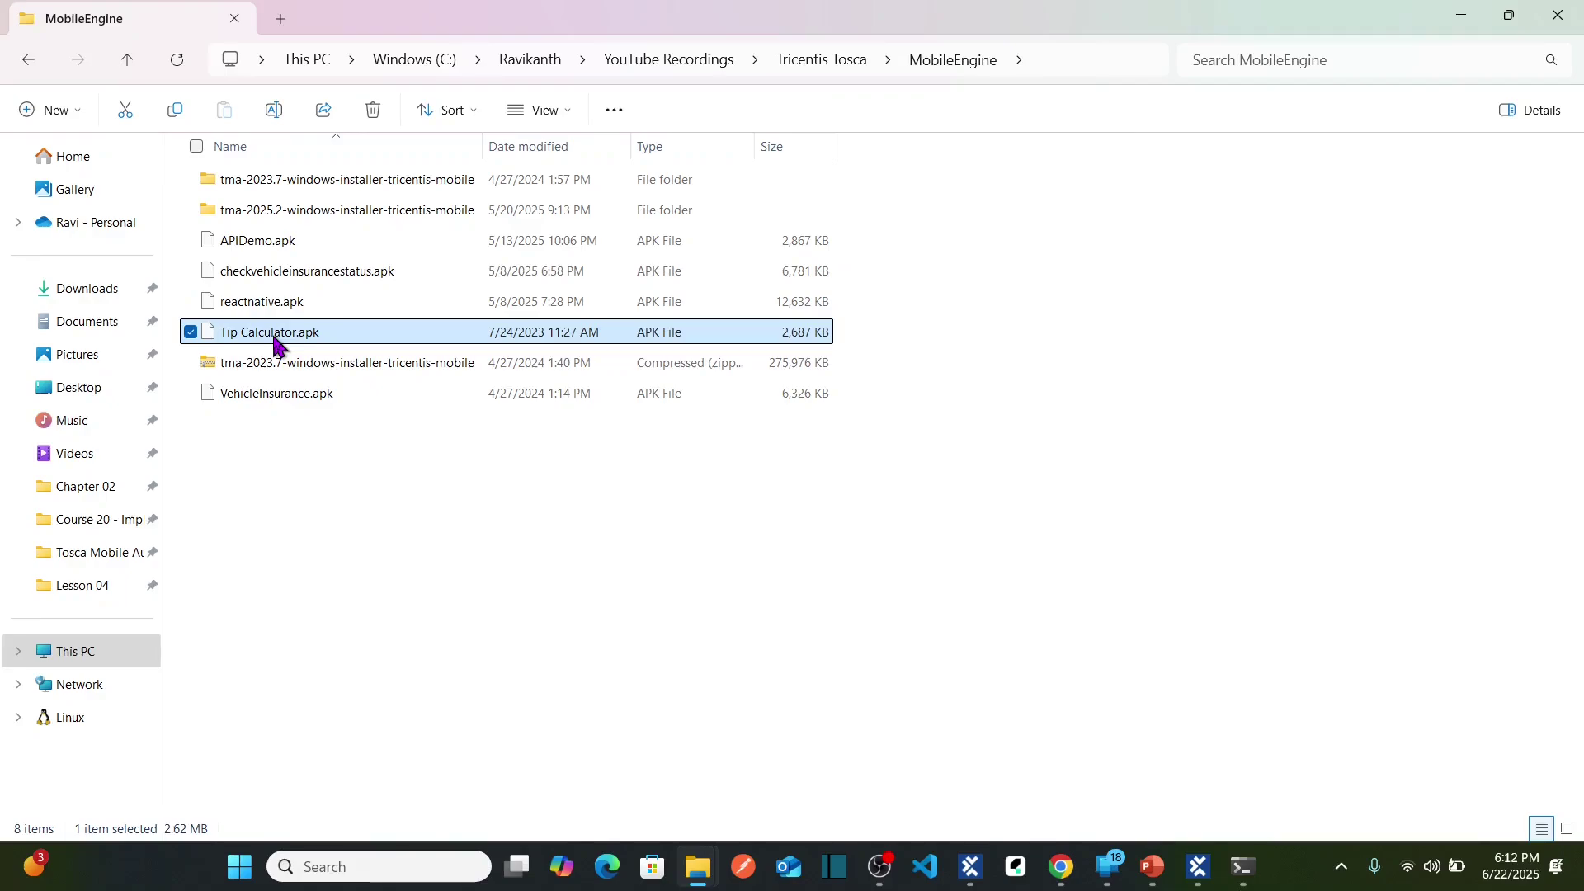
right_click(332, 341)
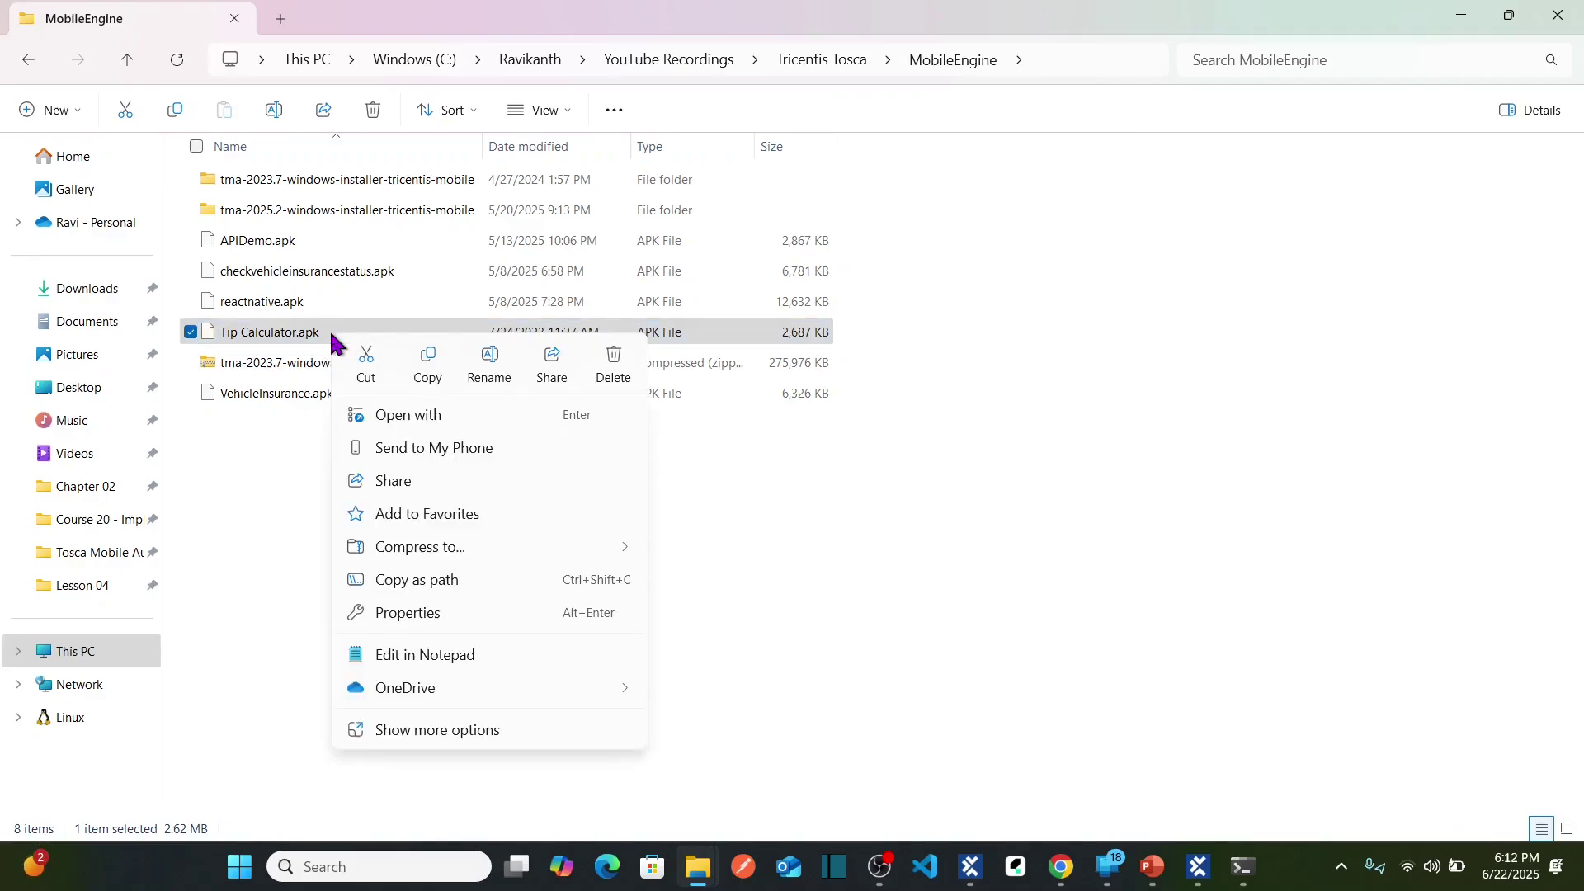
click(424, 581)
click(723, 519)
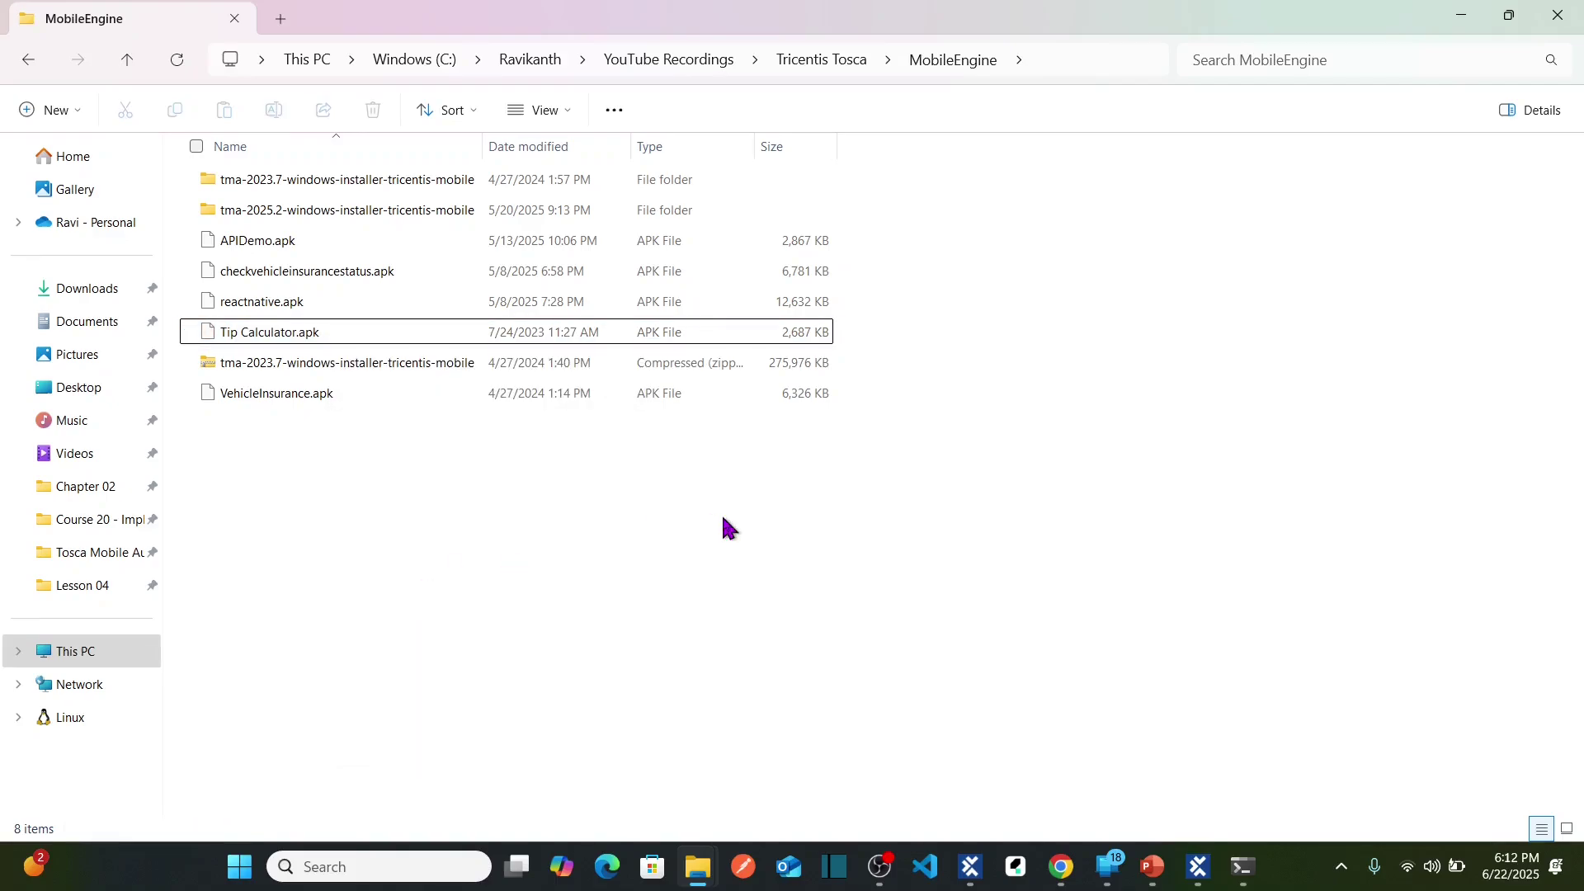
Back in the Mobile Scan, paste the copied APK path as the application's full path, review it to the end and add the application
key(alt+Tab)
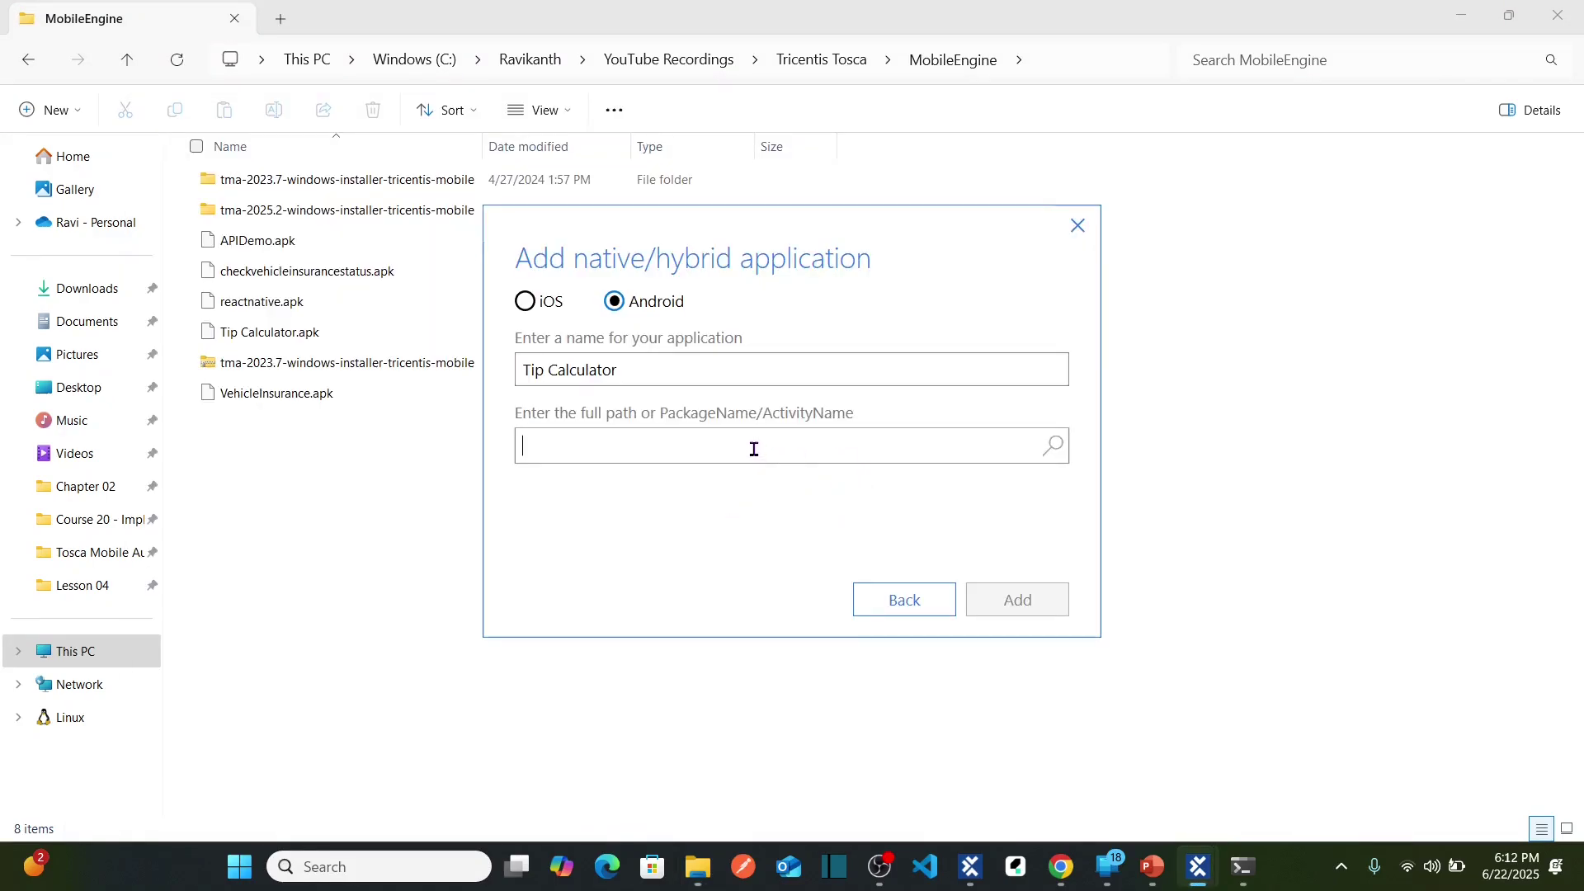
key(ctrl+v)
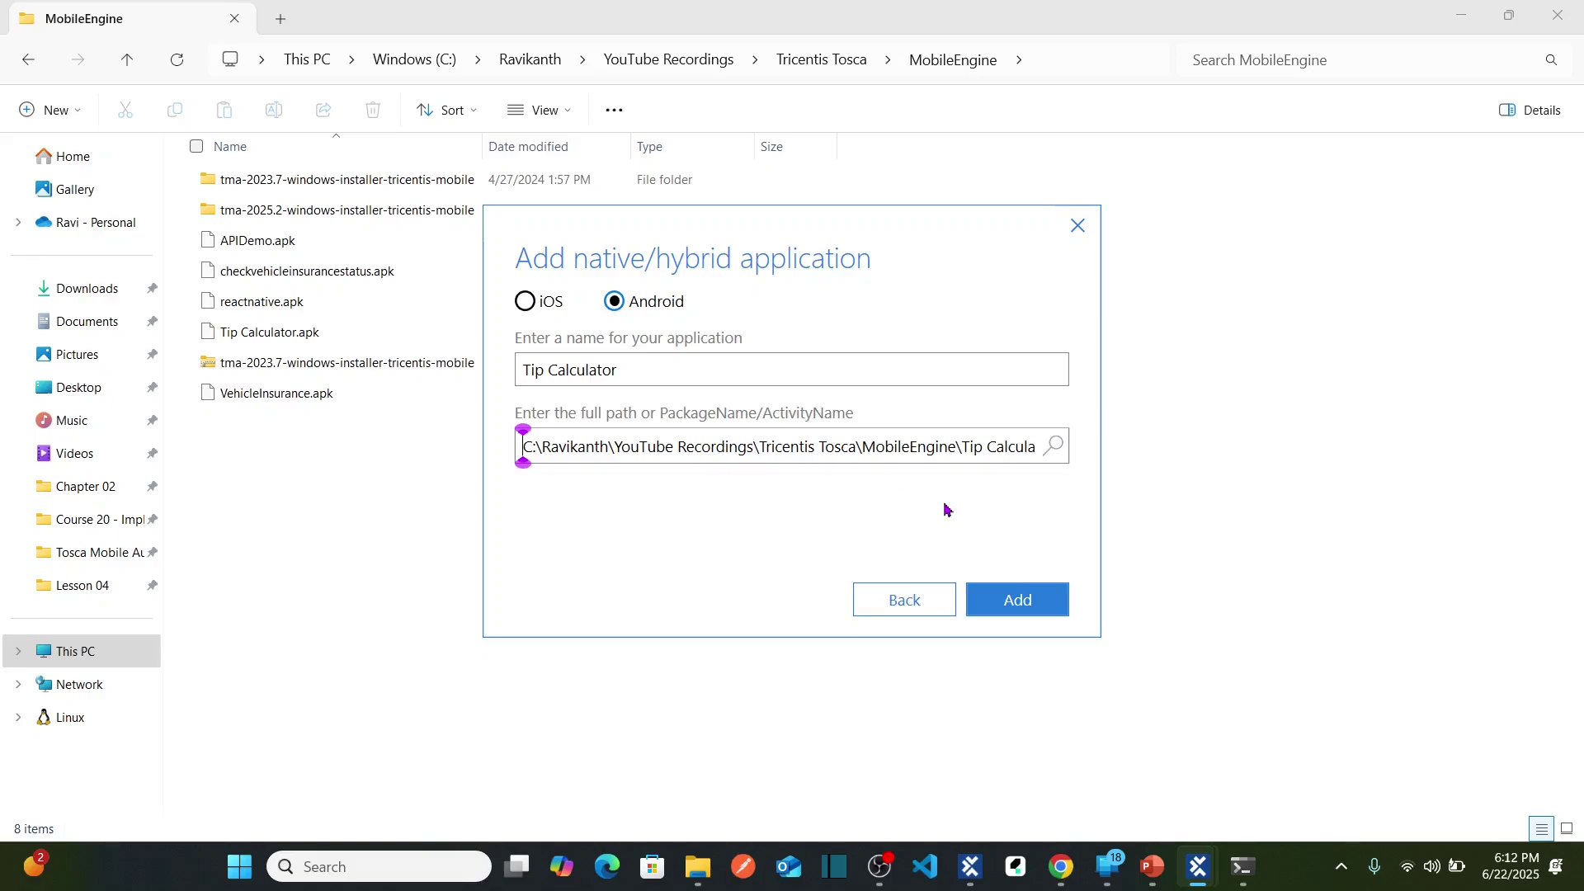
click(908, 446)
key(Right)
key(Right)
key(Right)
key(Right)
key(Right)
key(Right)
key(Right)
key(Right)
key(Right)
key(Right)
key(Right)
key(Right)
key(Right)
key(Right)
key(Right)
key(Right)
key(Right)
key(Right)
key(Right)
key(Right)
click(1033, 602)
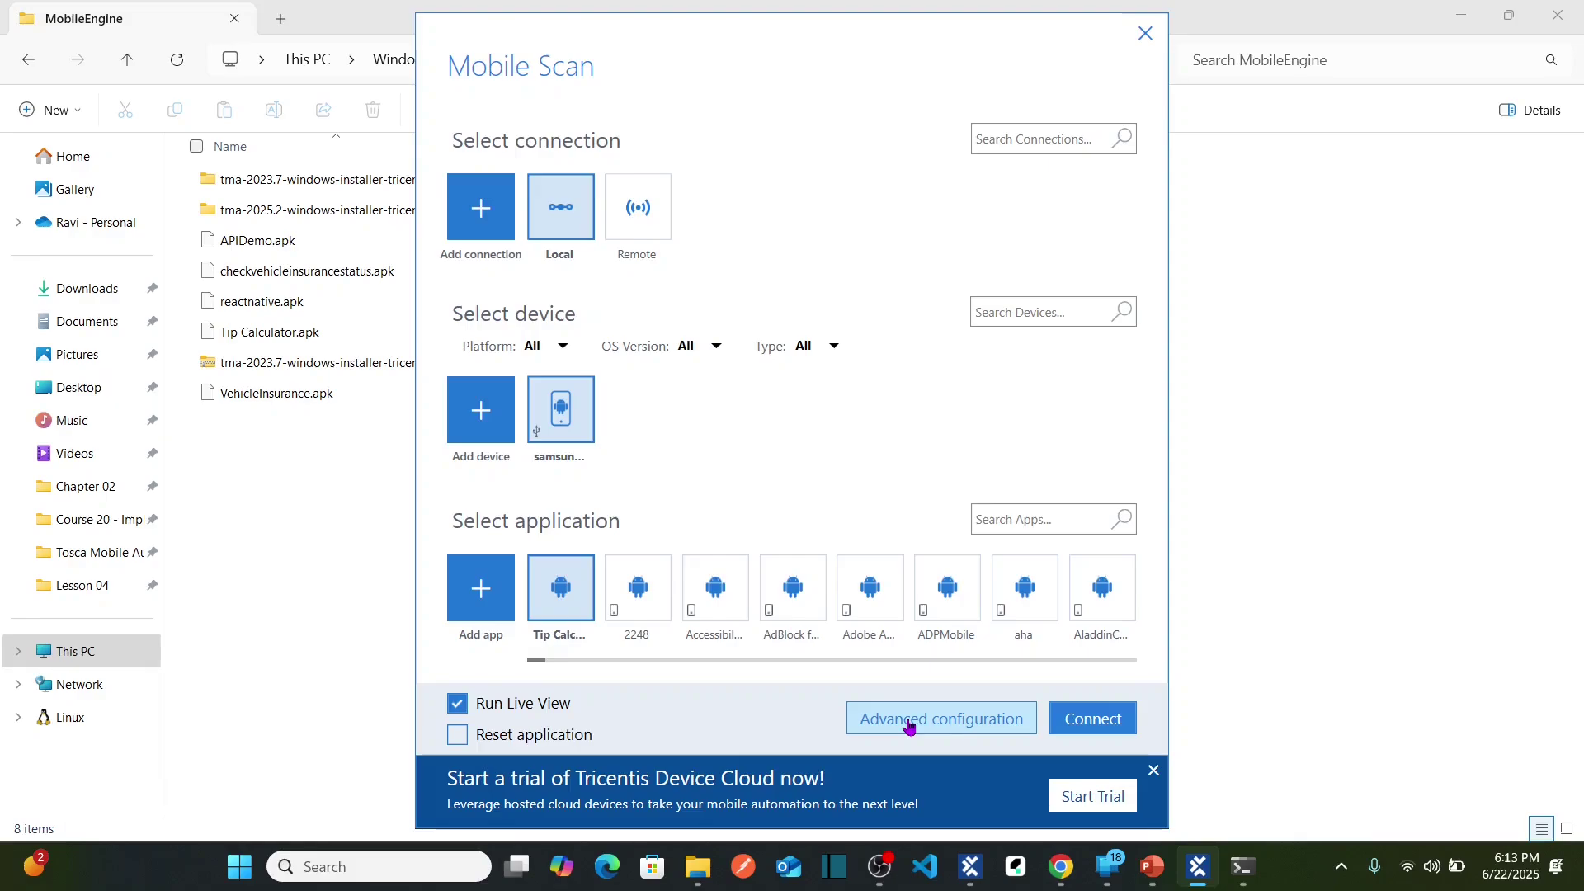
Connect the Mobile Scan to the Tip Calculator app and check the app on the mirrored phone screen
click(1107, 731)
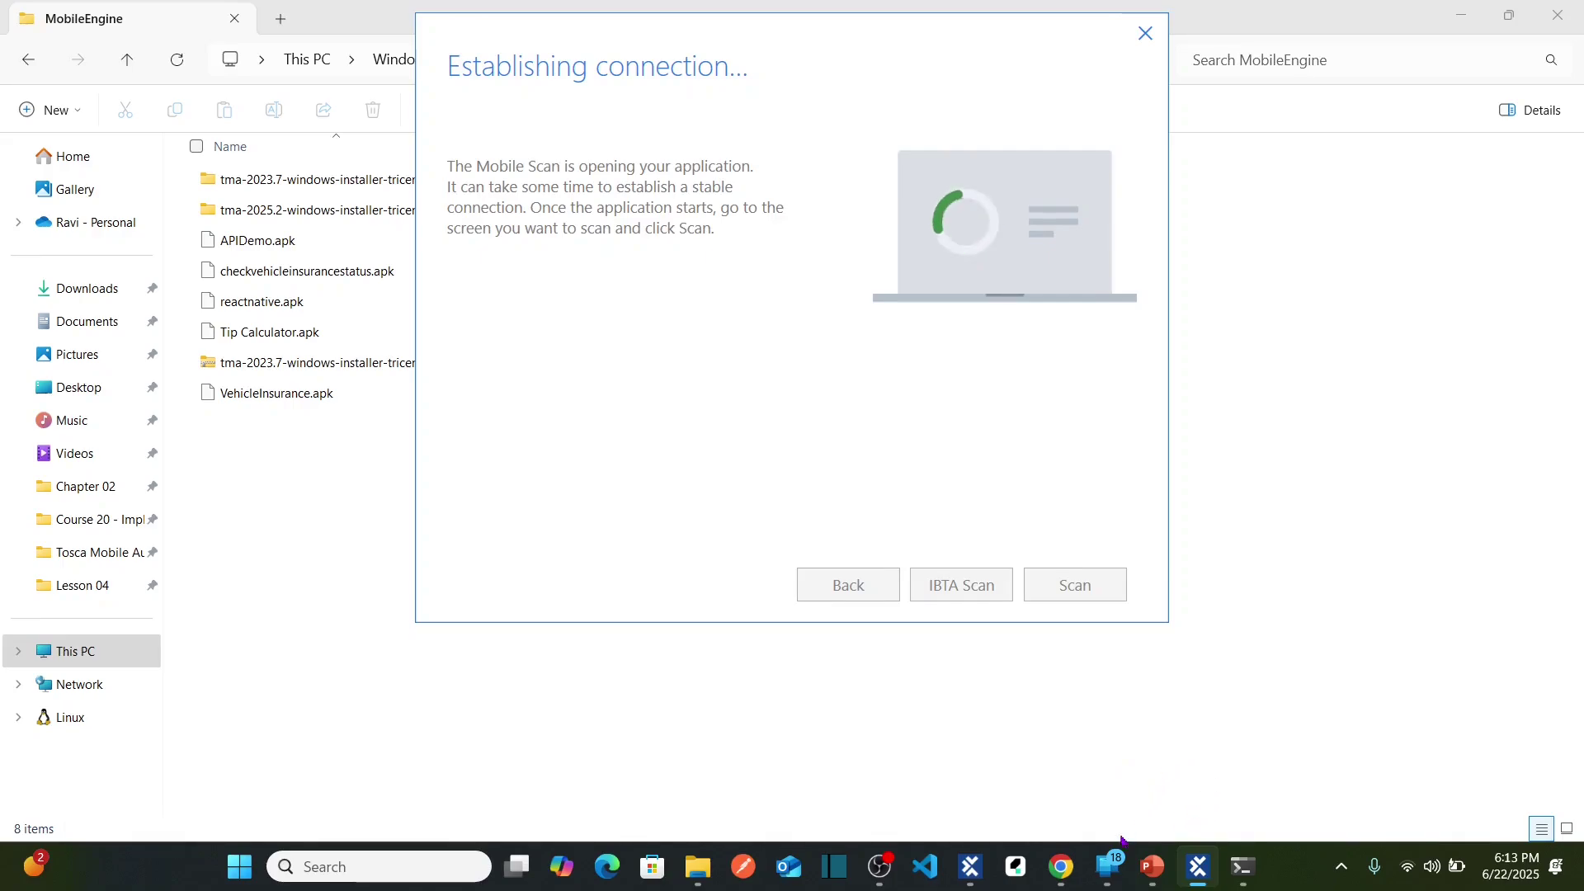
click(1113, 864)
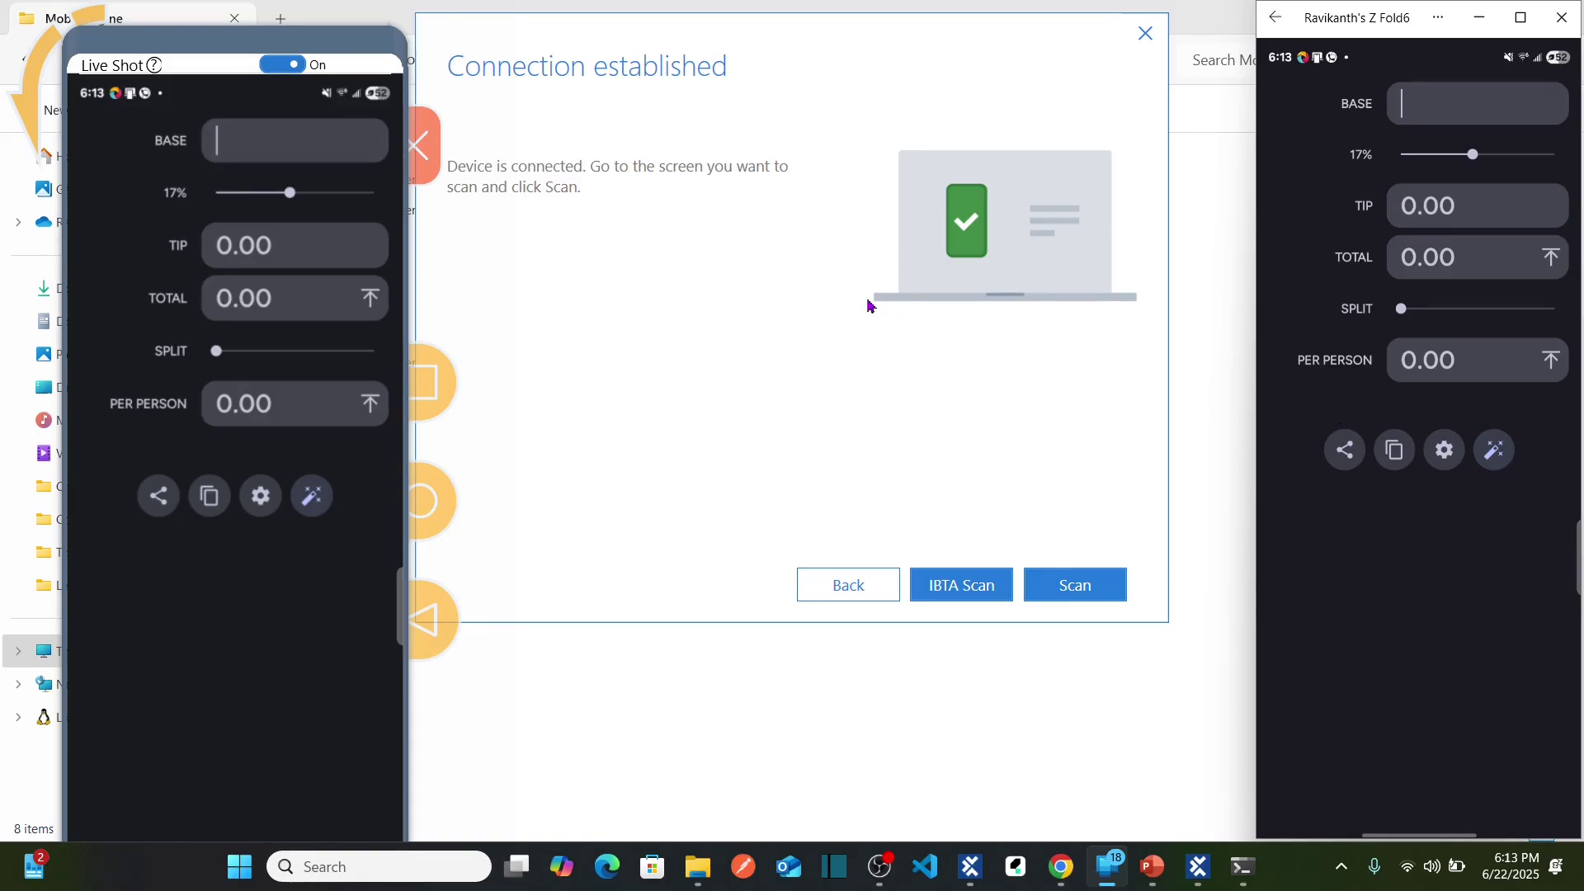
click(1479, 19)
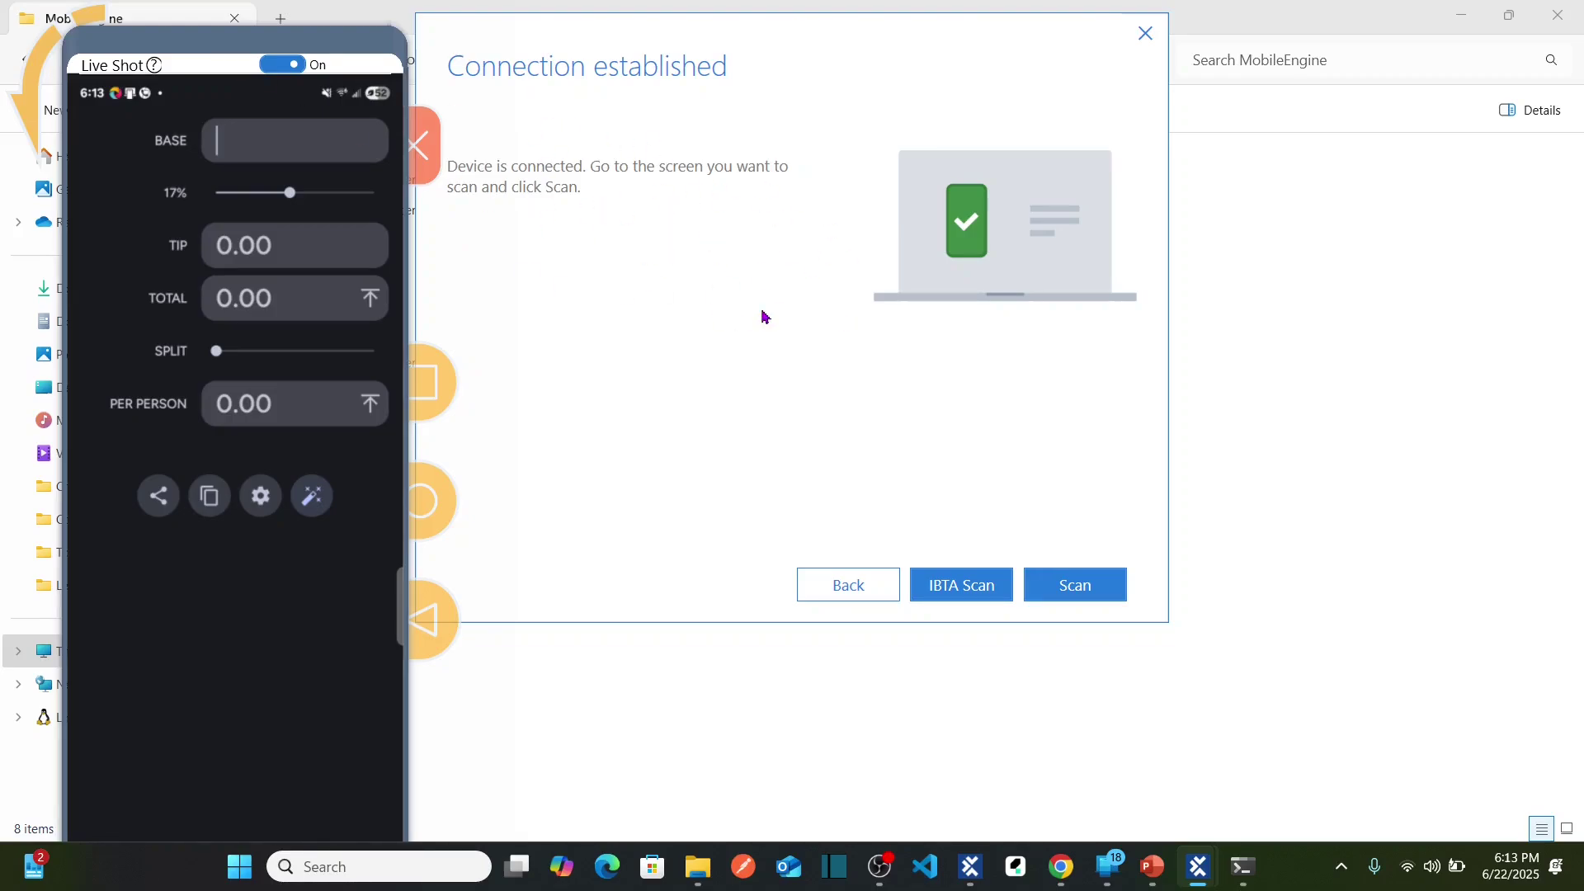
Scan the Tip Calculator's main screen and move the XScan window clear of the live view
click(1086, 594)
click(1069, 580)
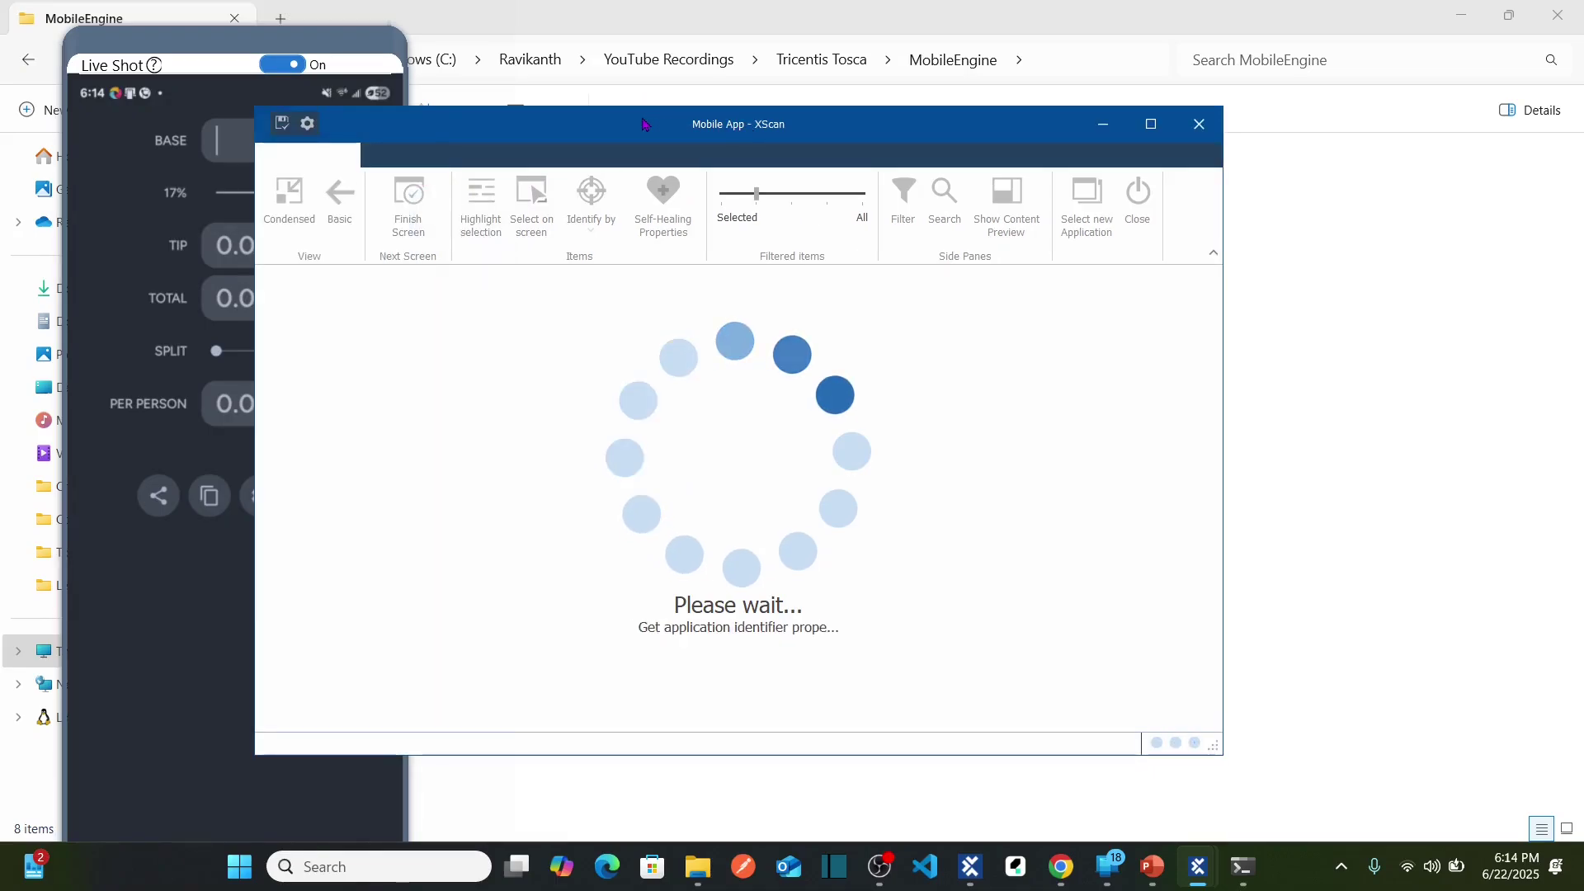
drag(634, 126, 813, 111)
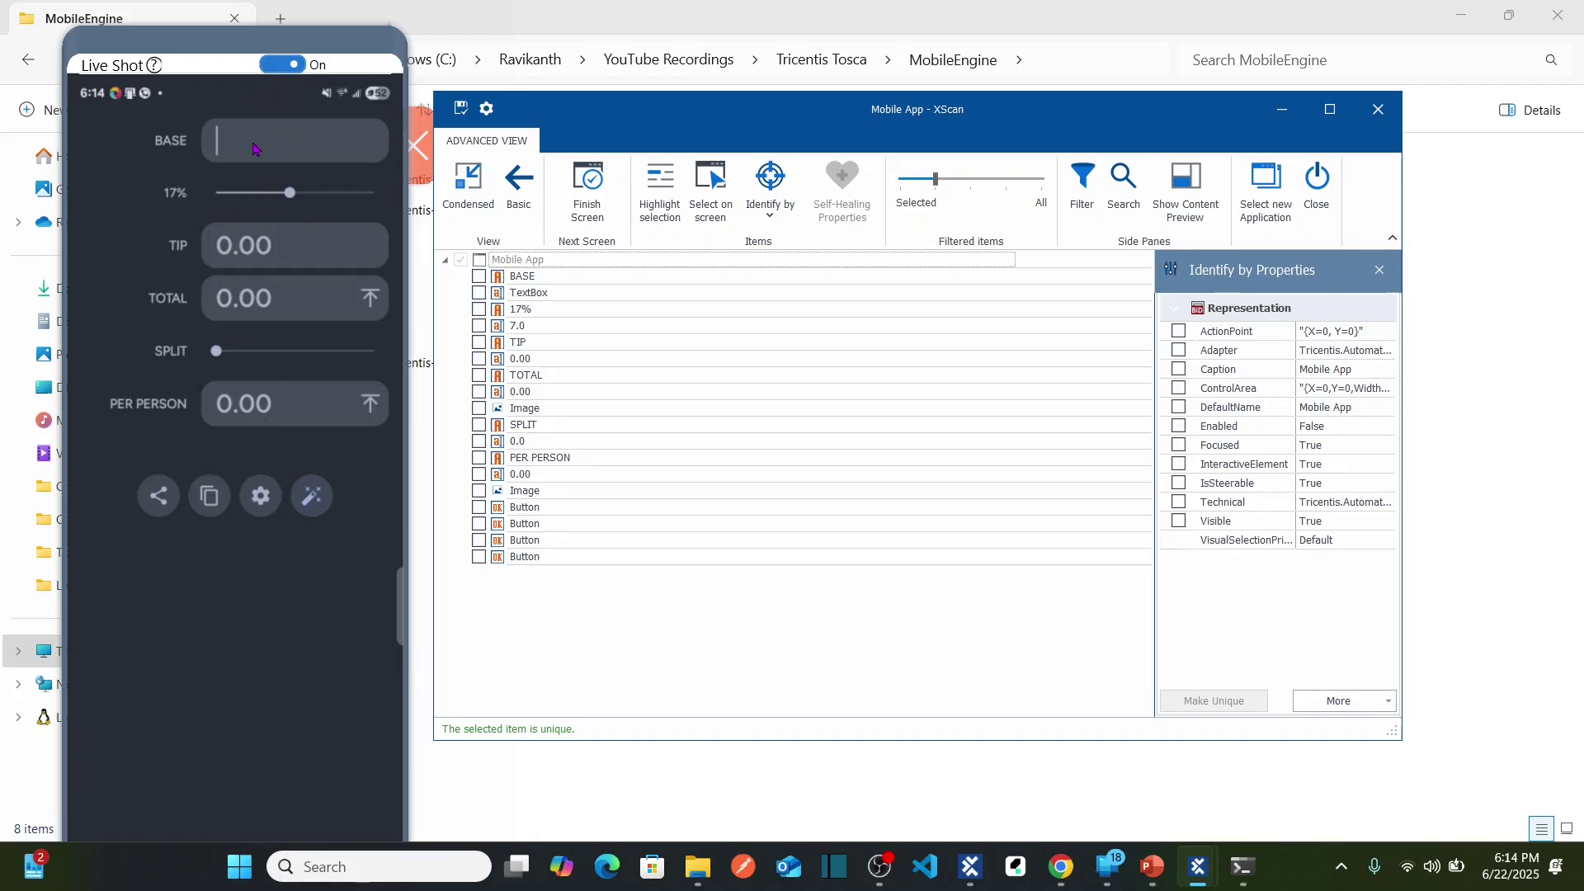
Include the TextBox control beneath BASE in the module and rename it Base TextBox
click(480, 294)
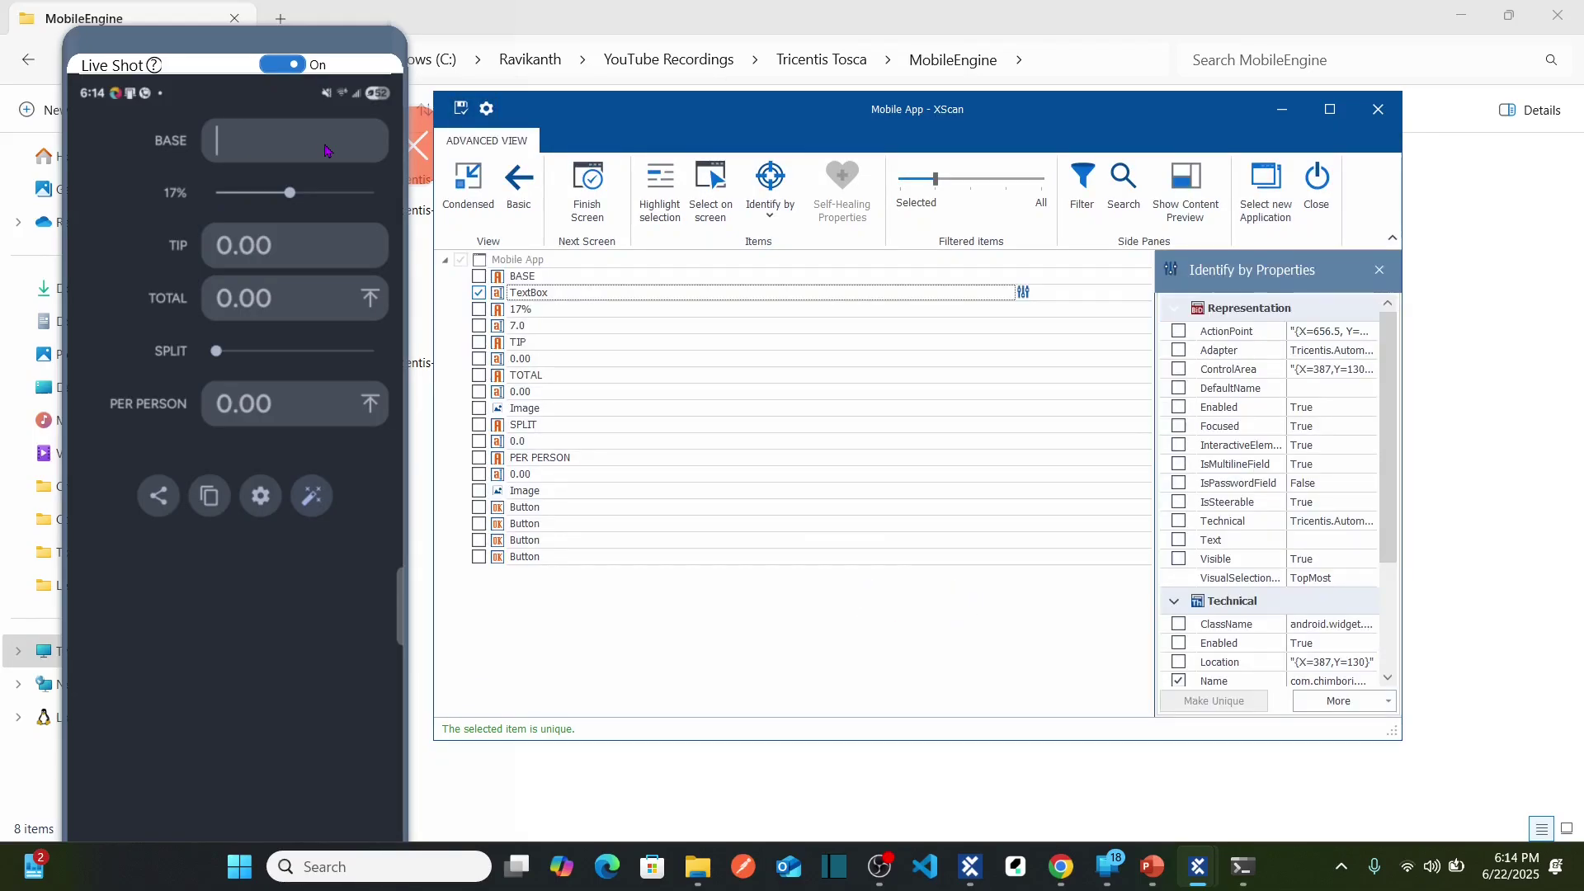
click(566, 292)
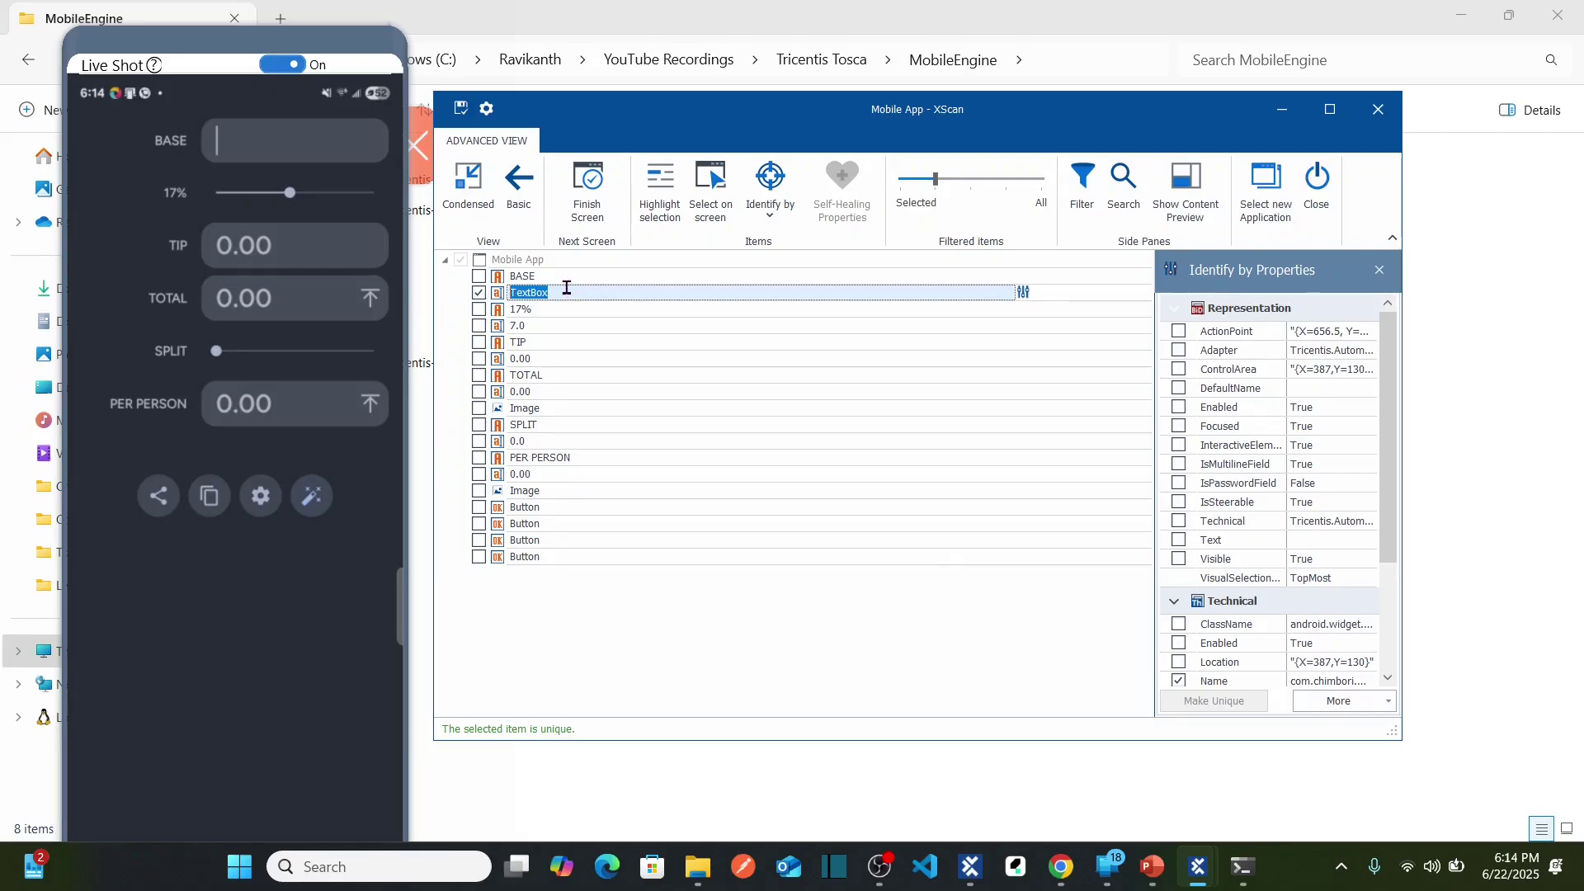
key(BackSpace)
text(Base TextBox)
click(590, 332)
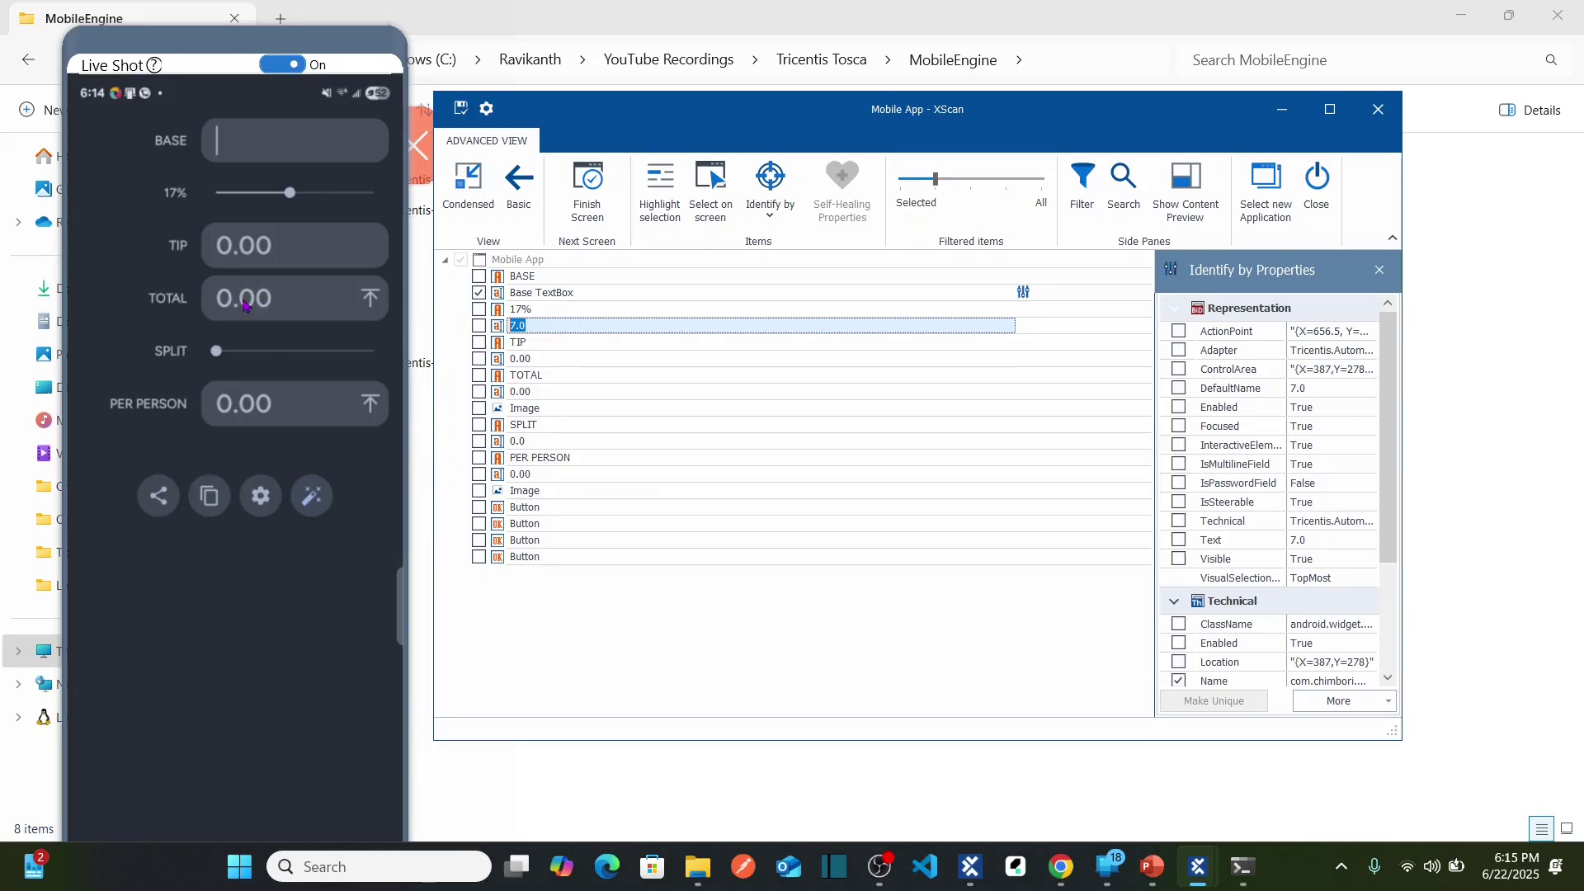
Include the 0.00 control beneath TOTAL in the module and rename it Total Price
click(480, 392)
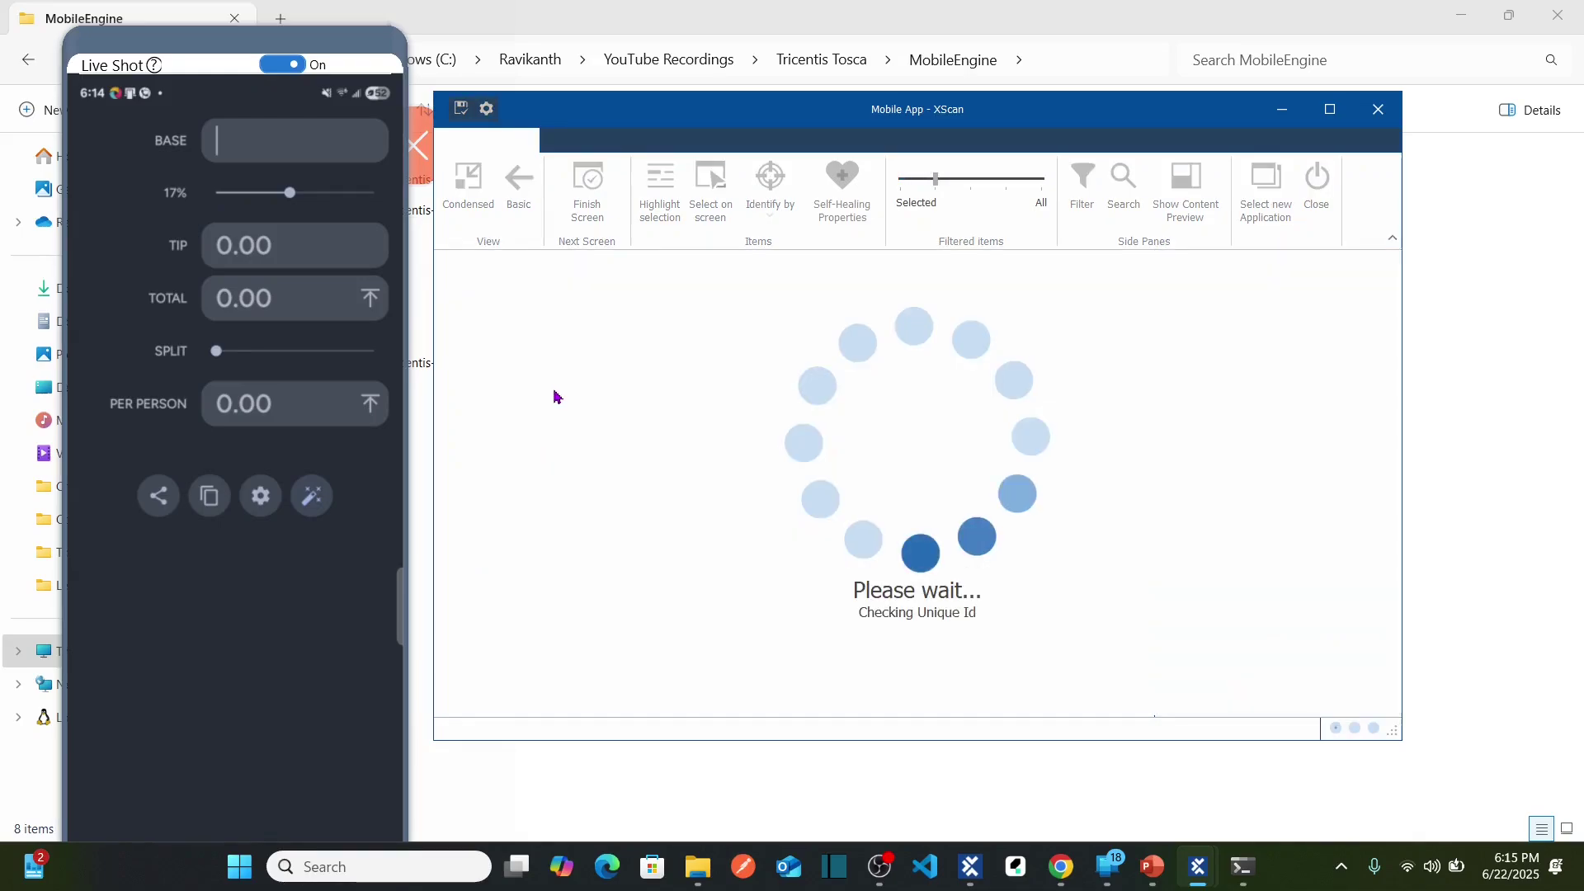
click(555, 391)
text(Total Price)
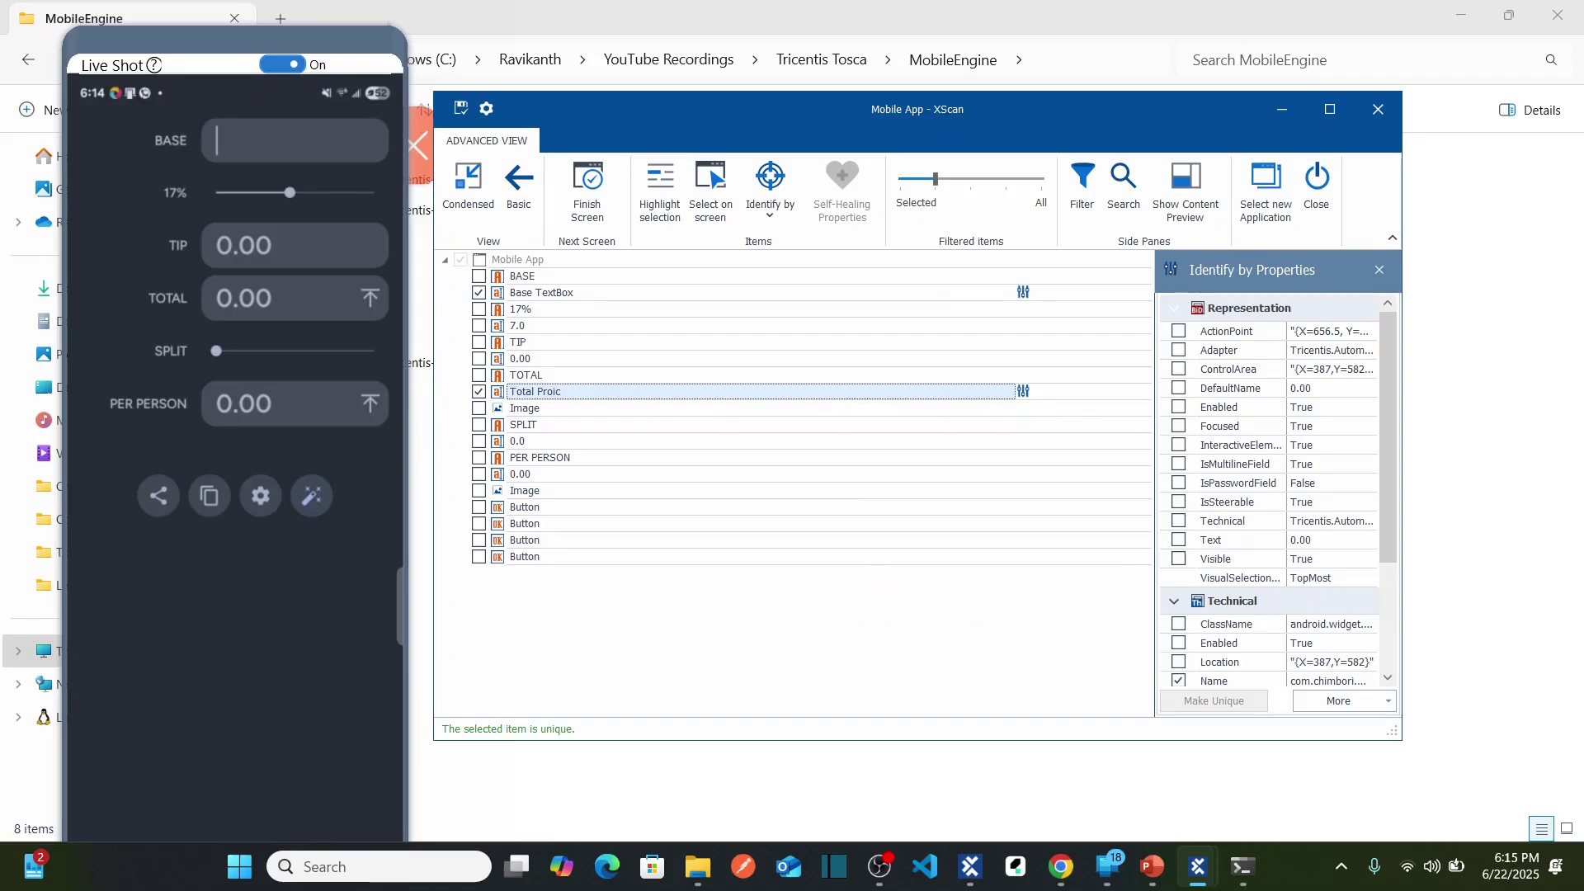
key(Return)
Turn on selection highlighting and check where Base TextBox lies in the live view
click(594, 294)
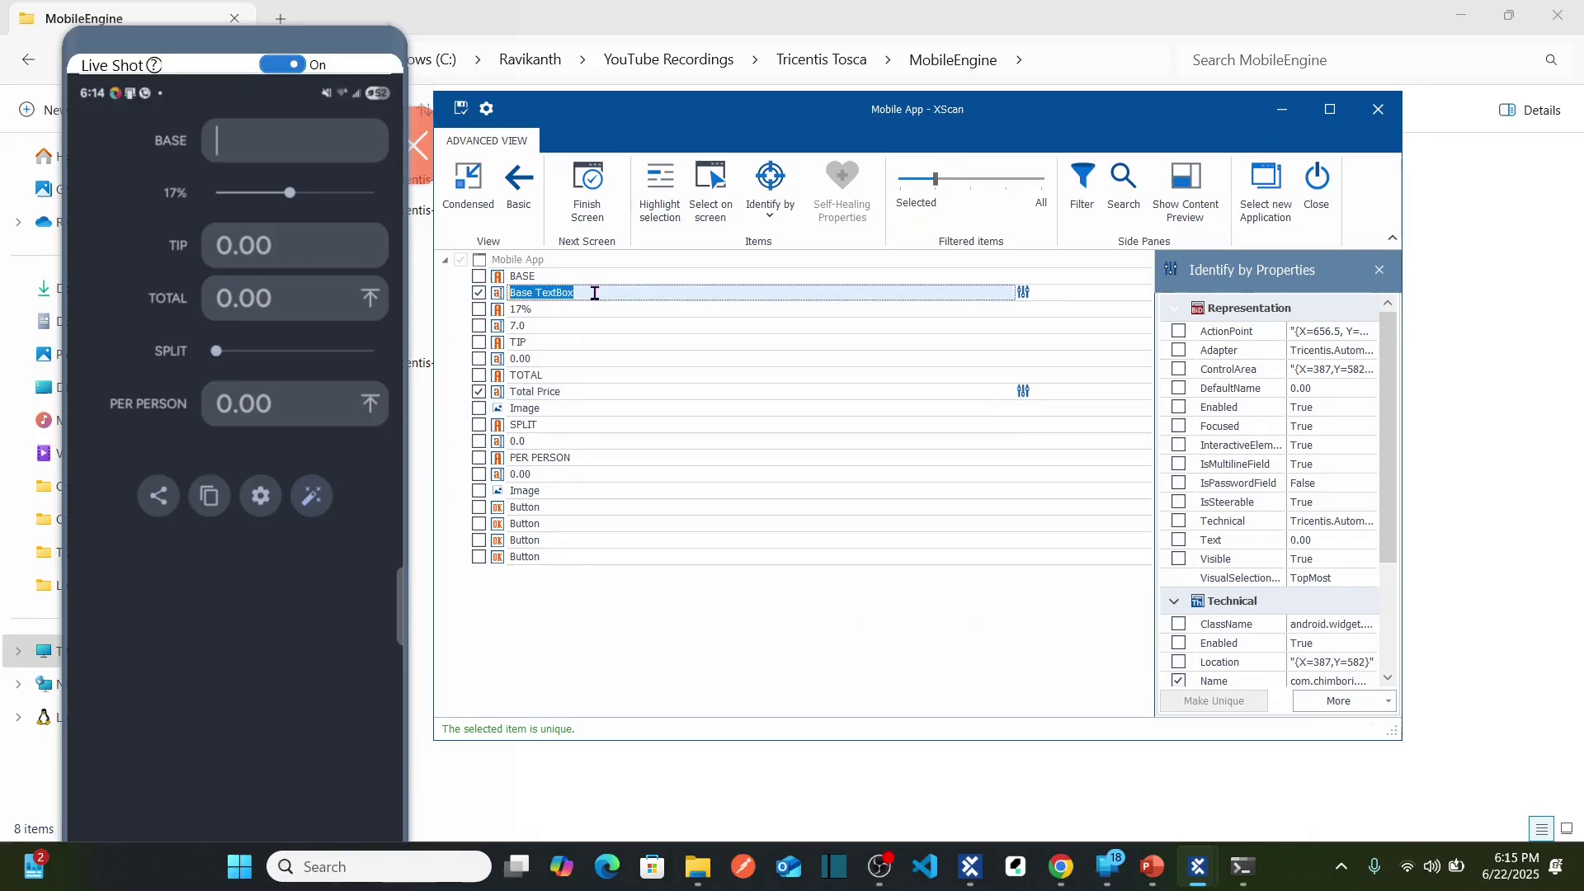
click(662, 211)
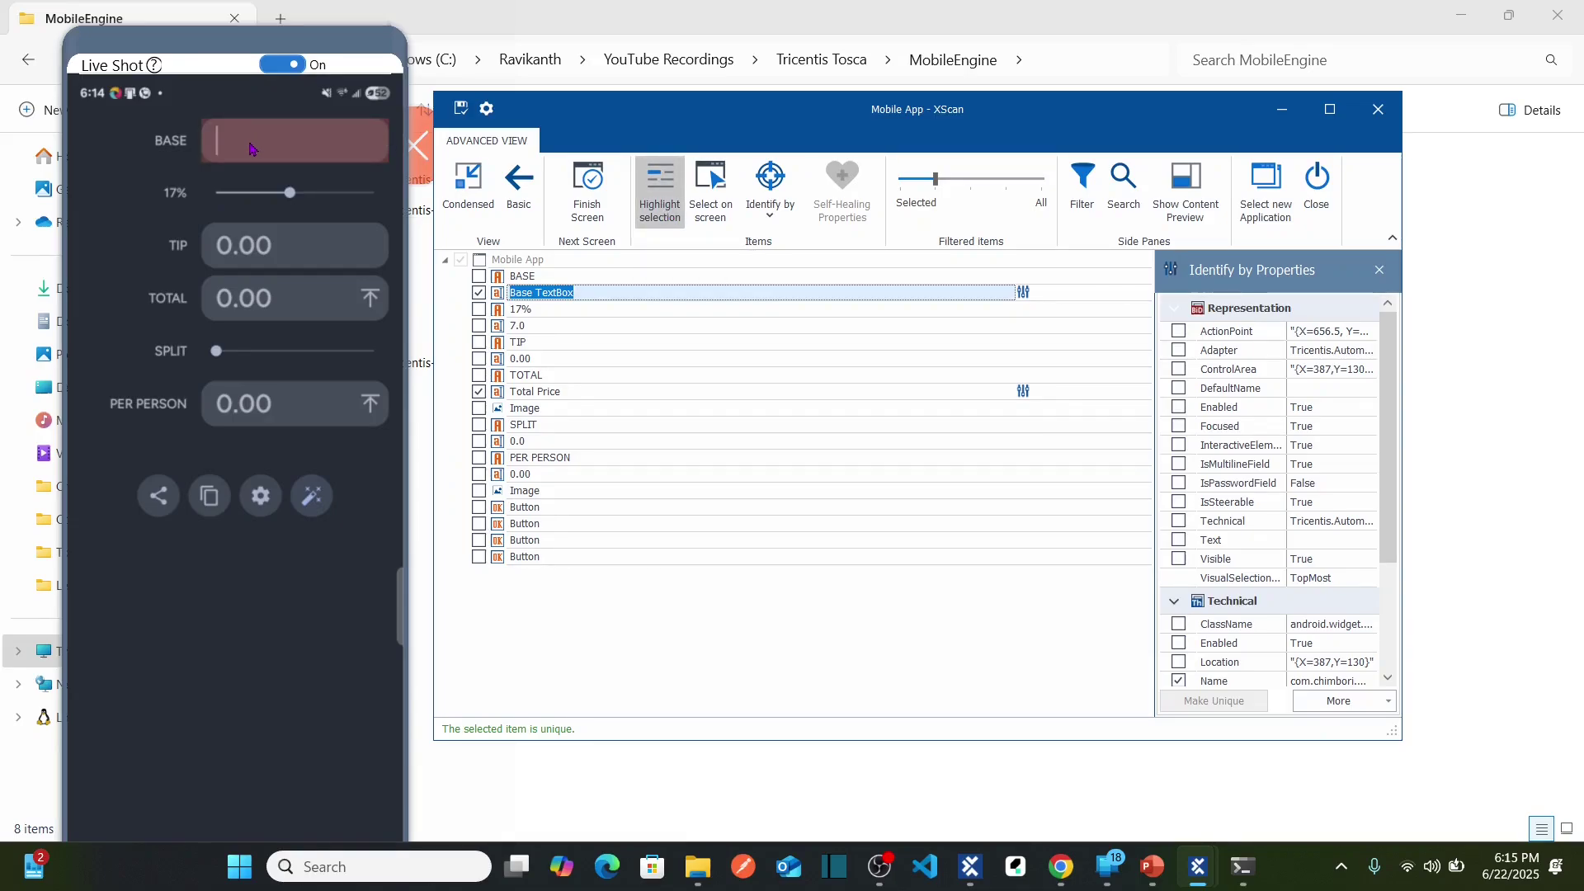
click(551, 390)
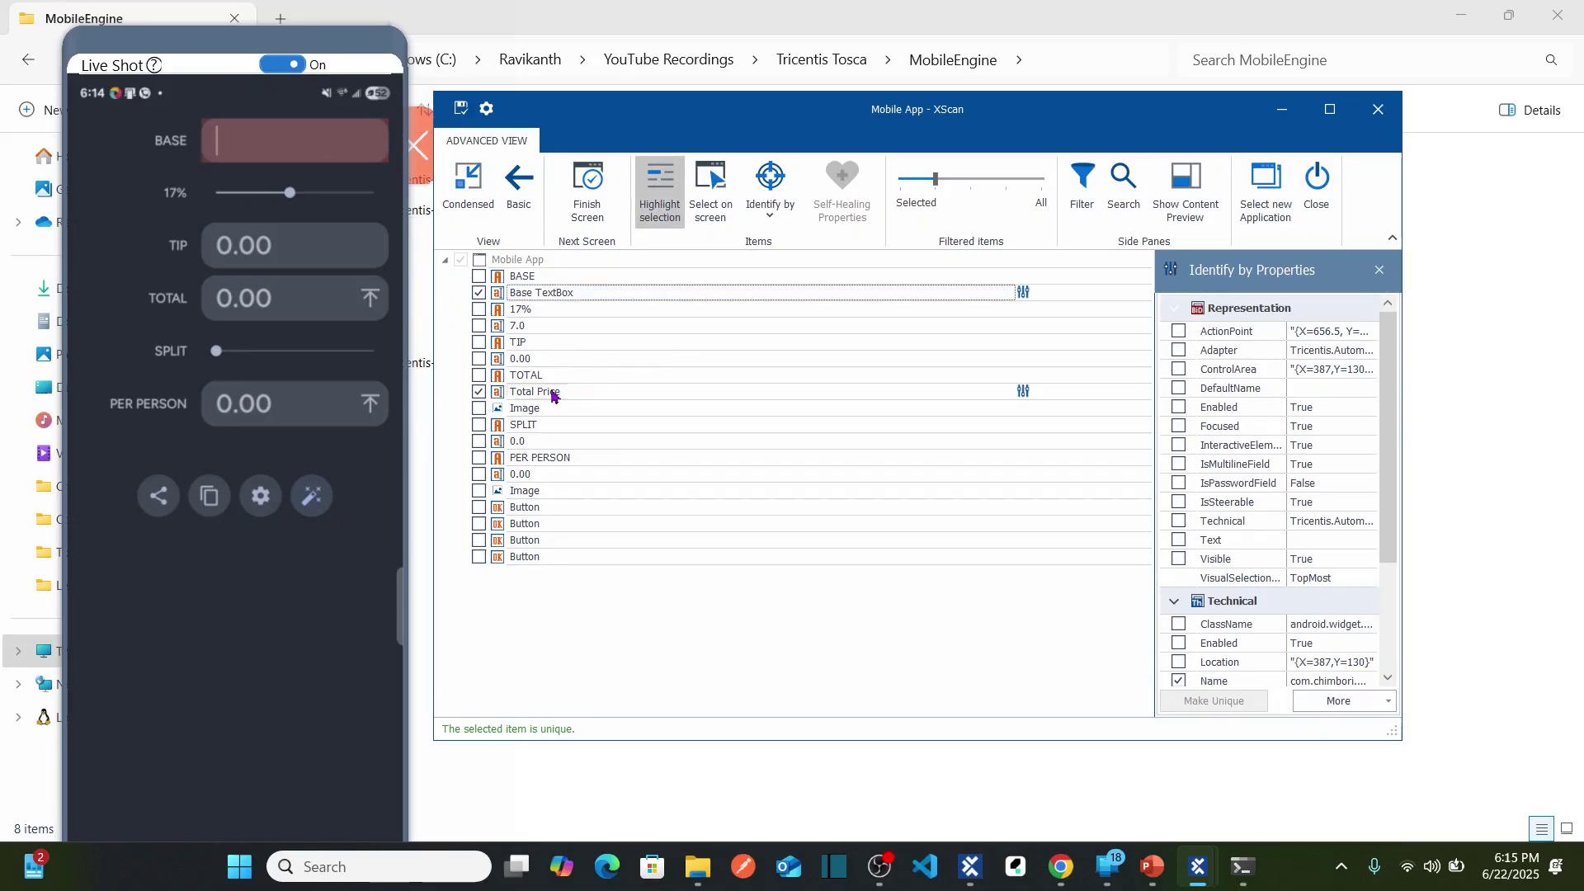
click(540, 296)
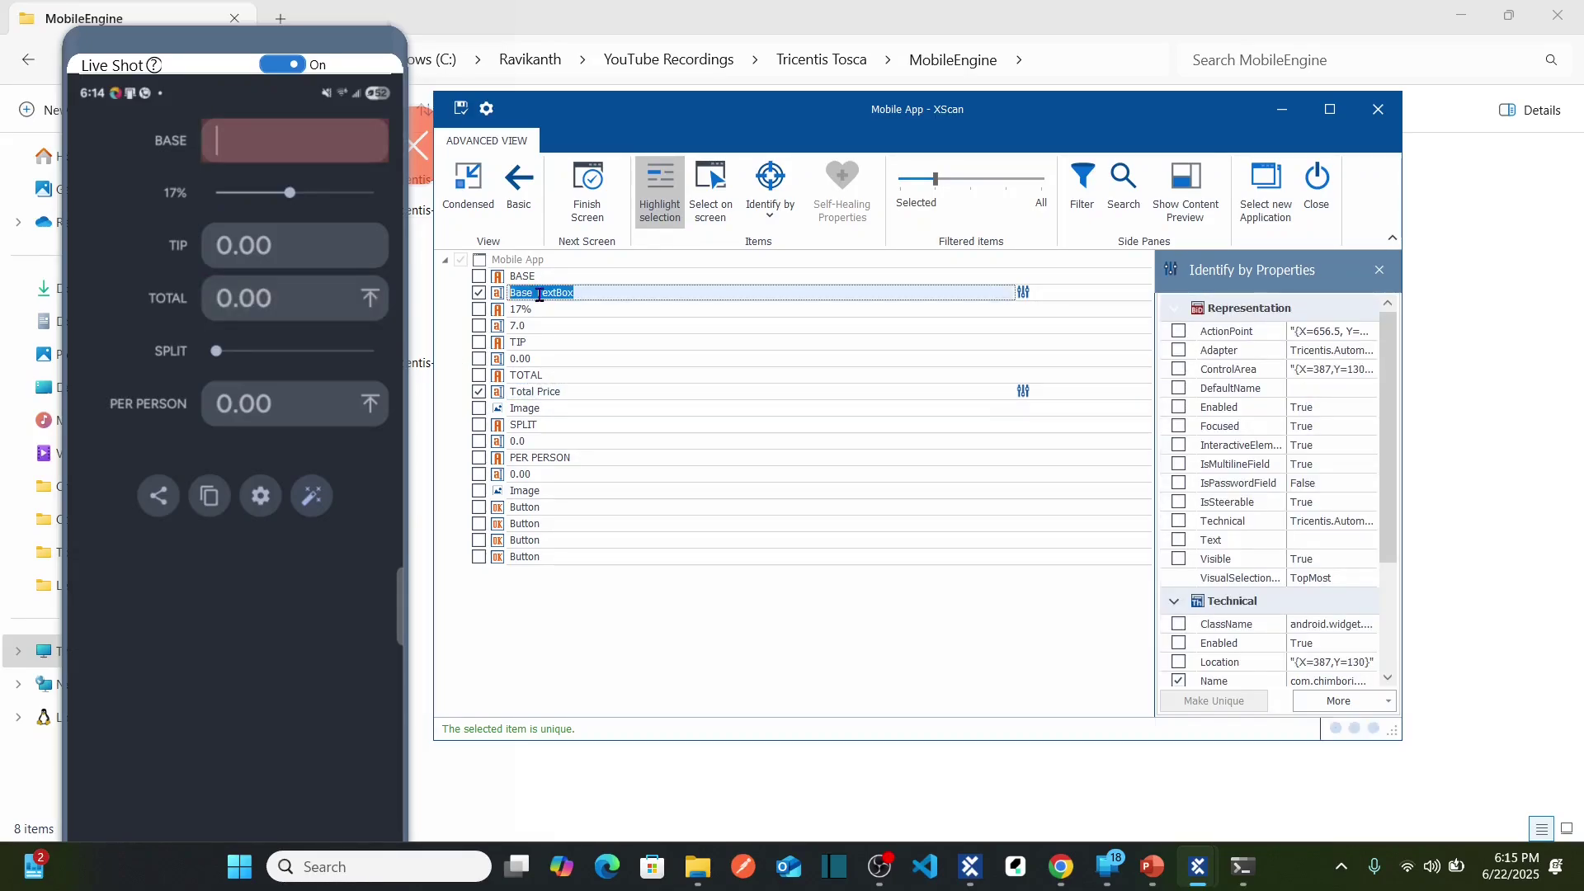
Enter 2000 as the BASE amount in the Tip Calculator on the mirrored phone
click(305, 151)
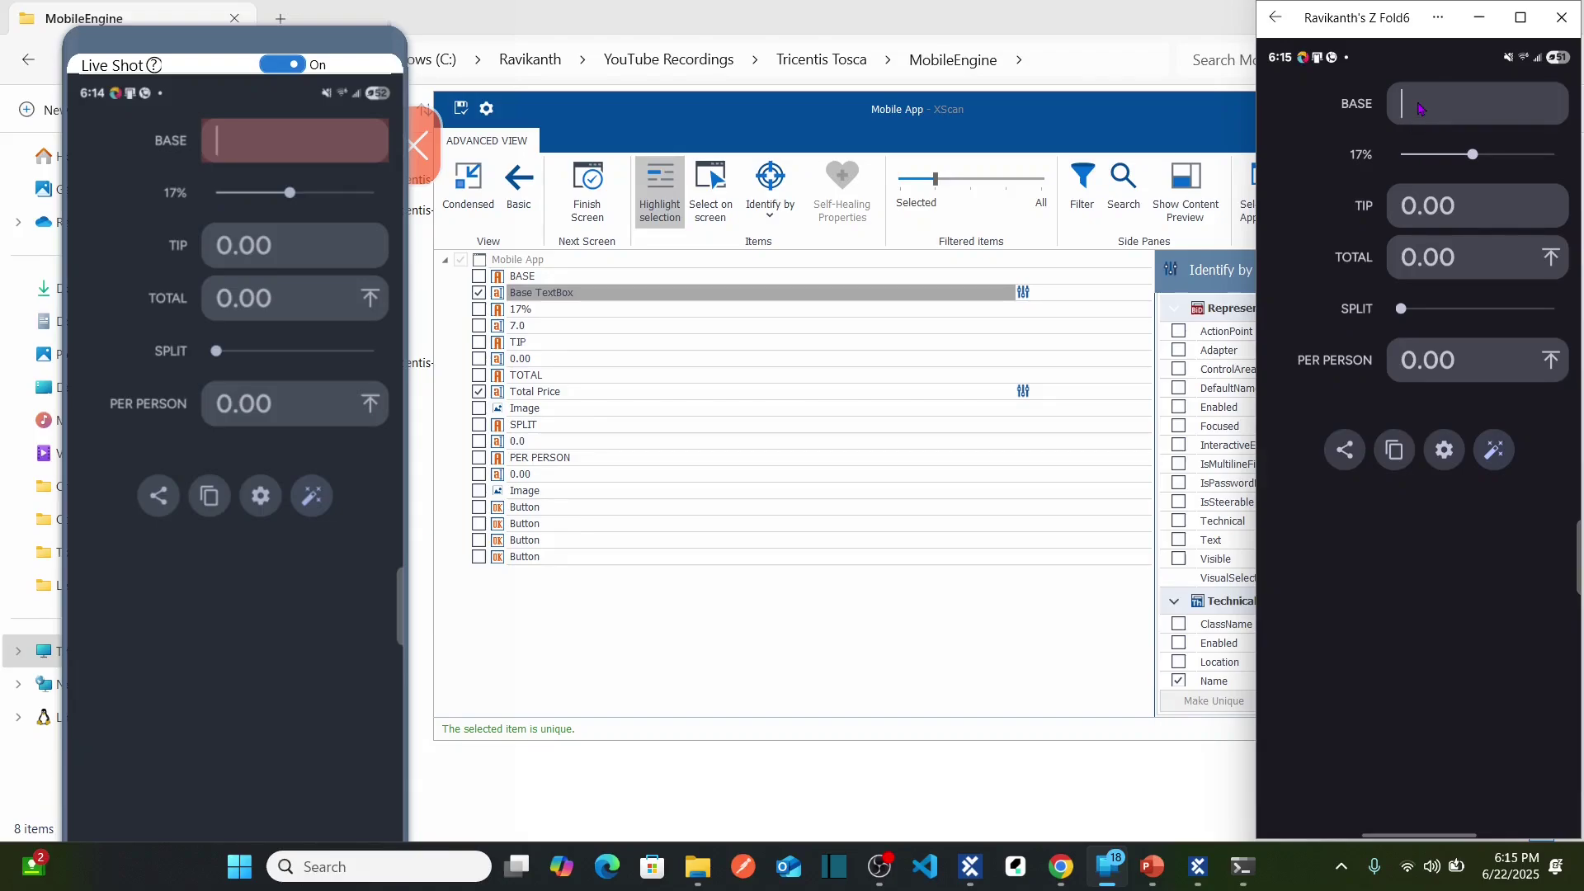
text(2000)
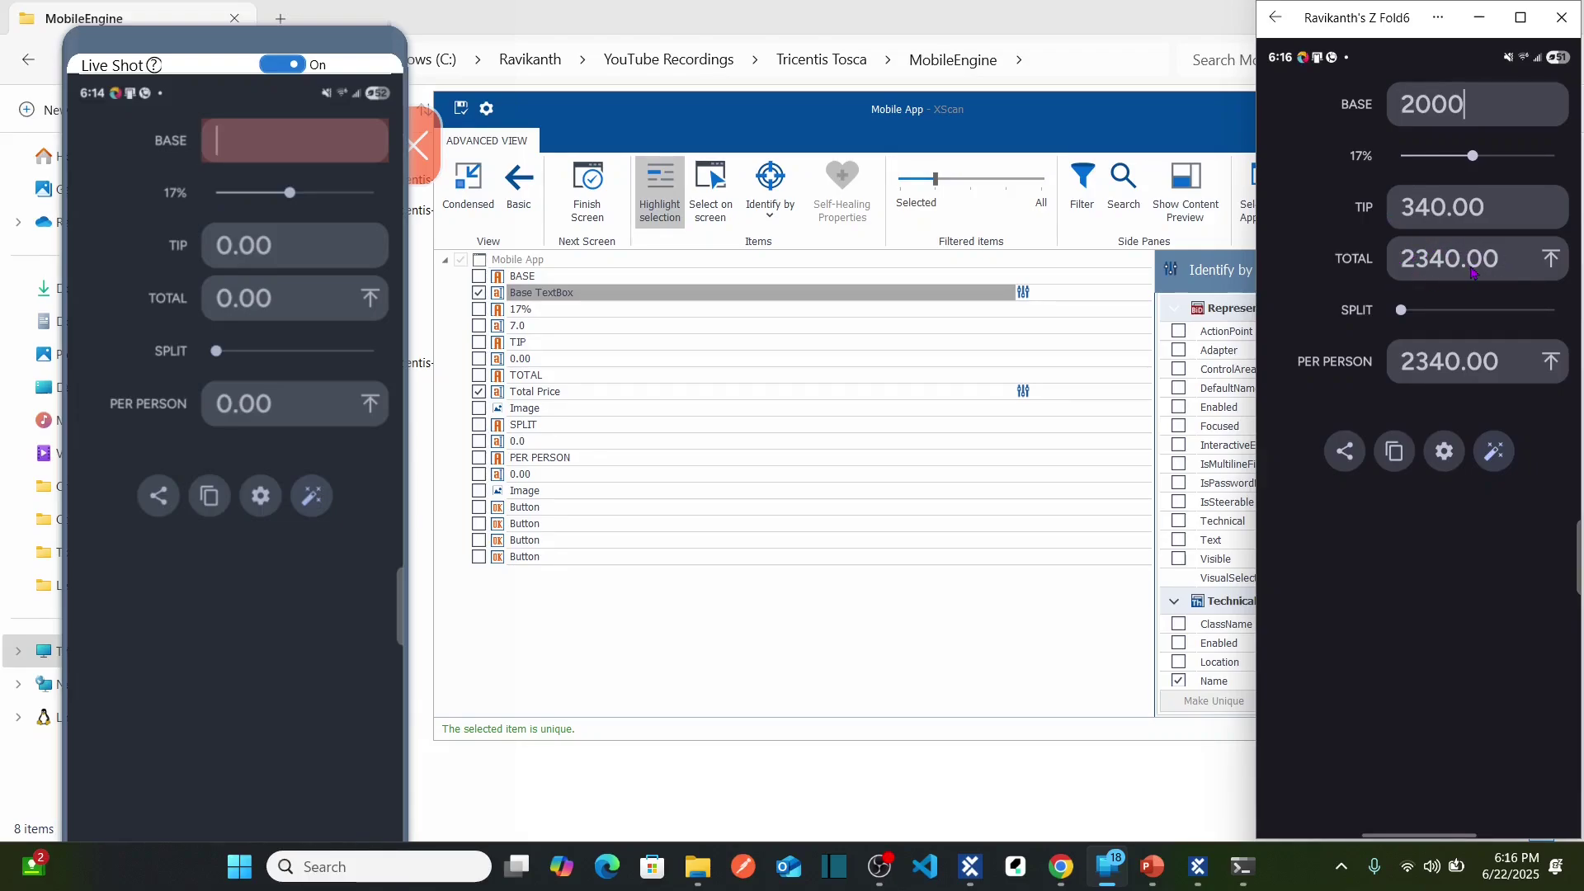
Return to XScan, save the Mobile App module and finish the current screen
click(836, 123)
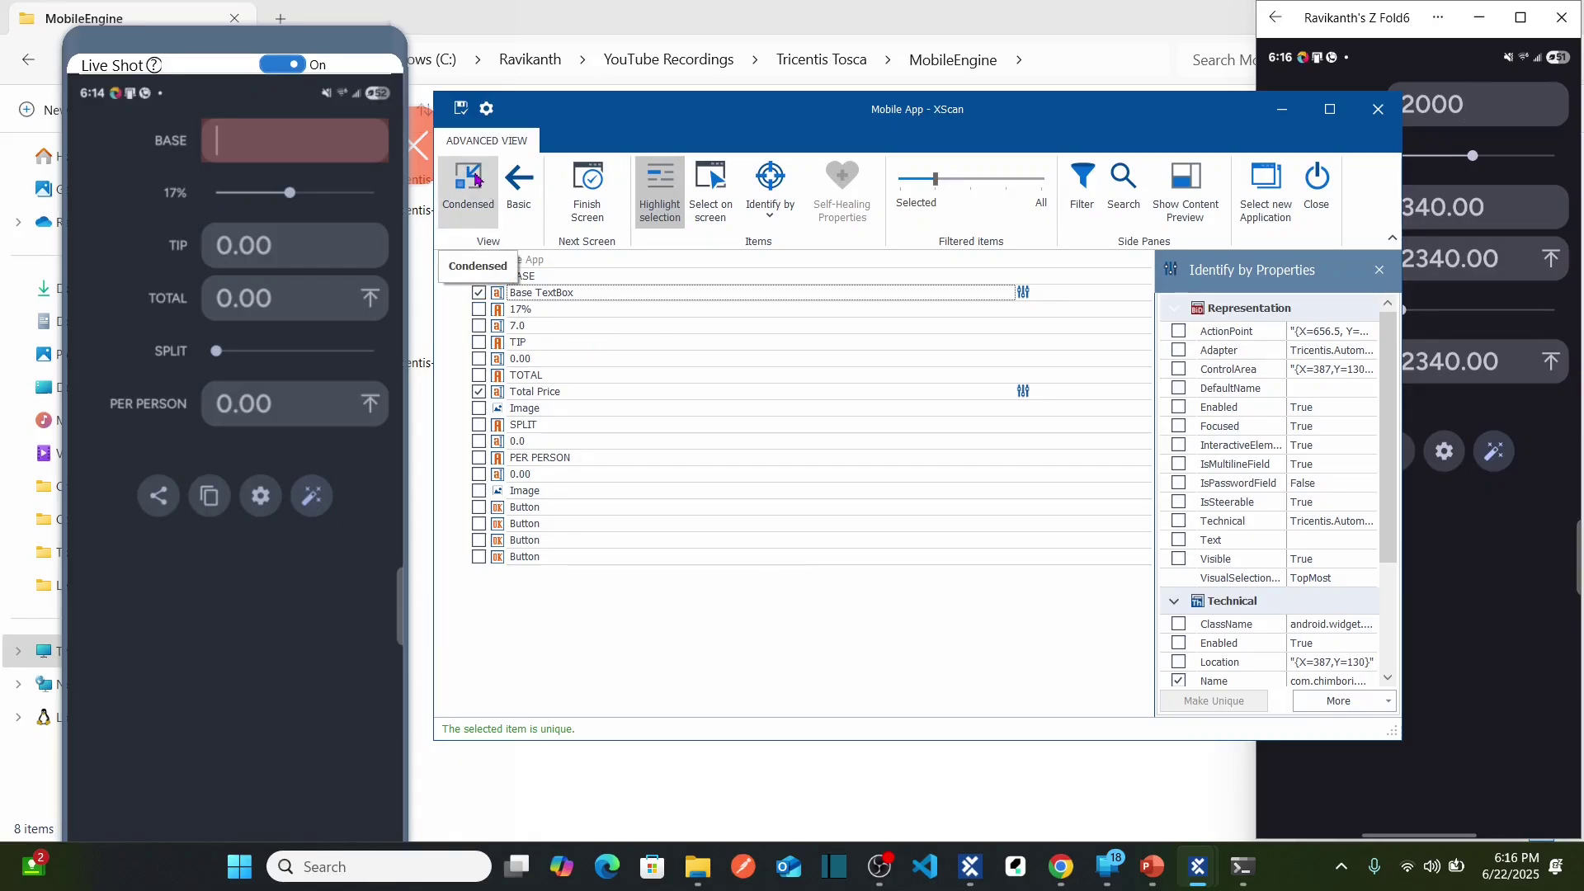
click(460, 115)
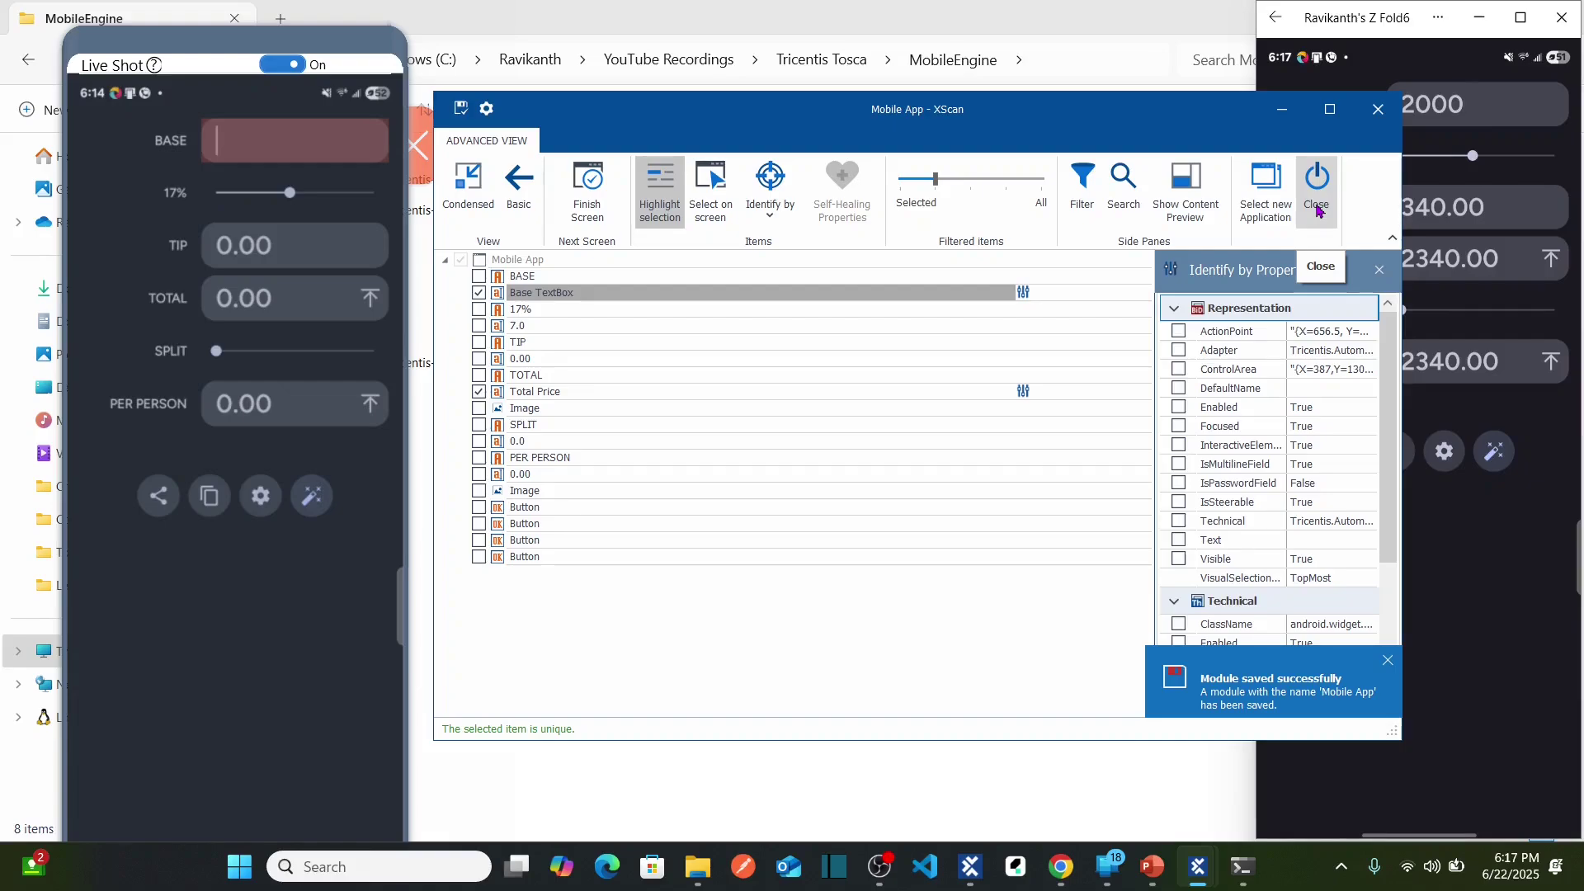
click(596, 216)
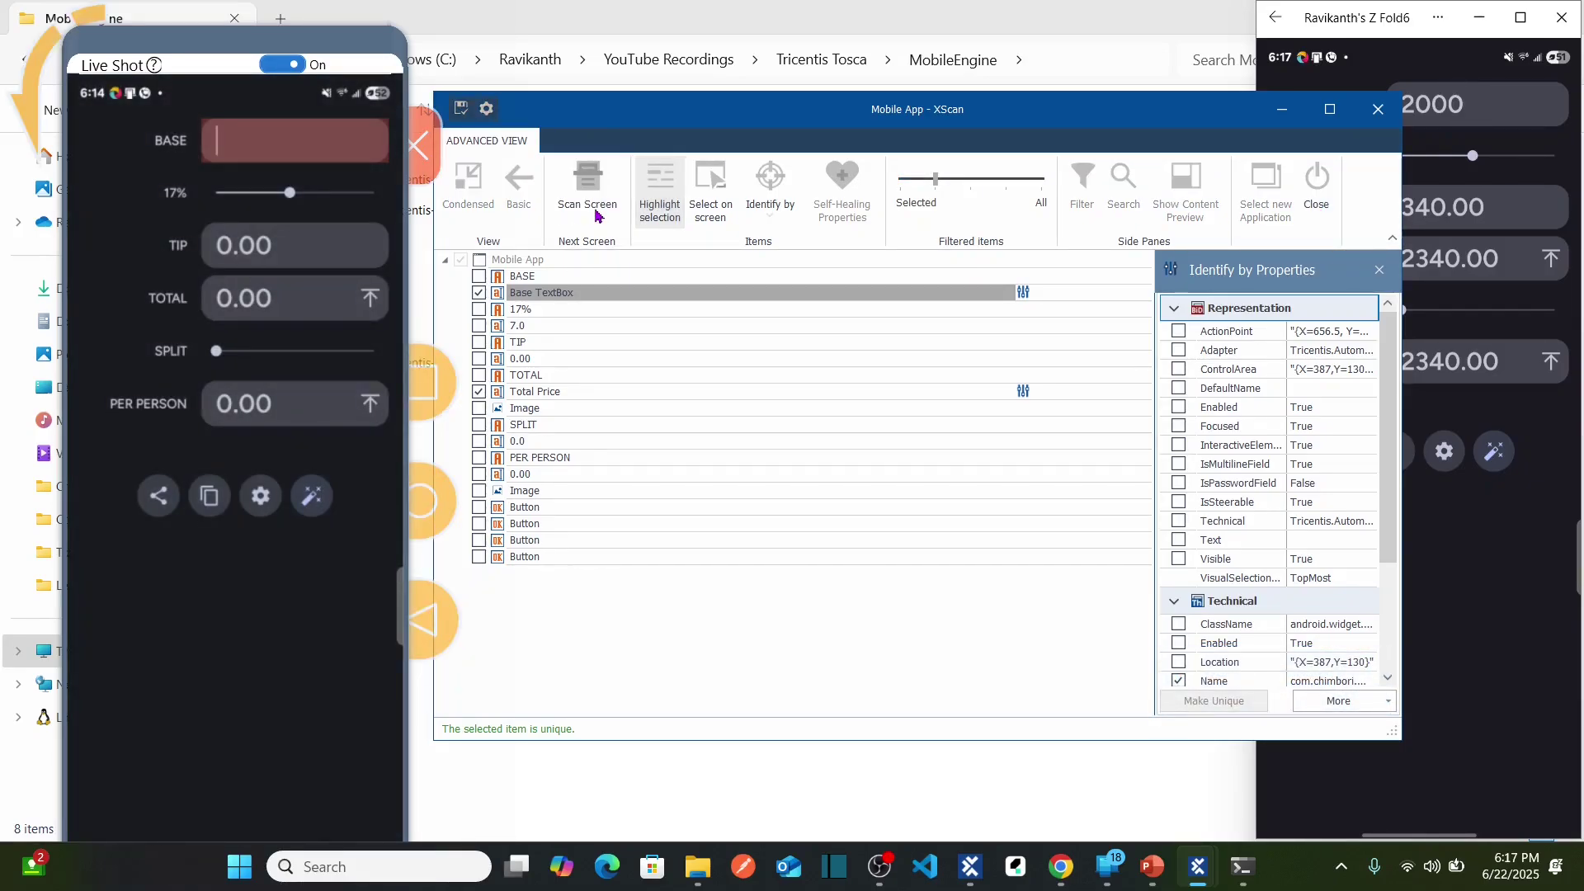
Open the Tip Calculator's Settings screen on the mirrored phone and return to XScan
click(1328, 27)
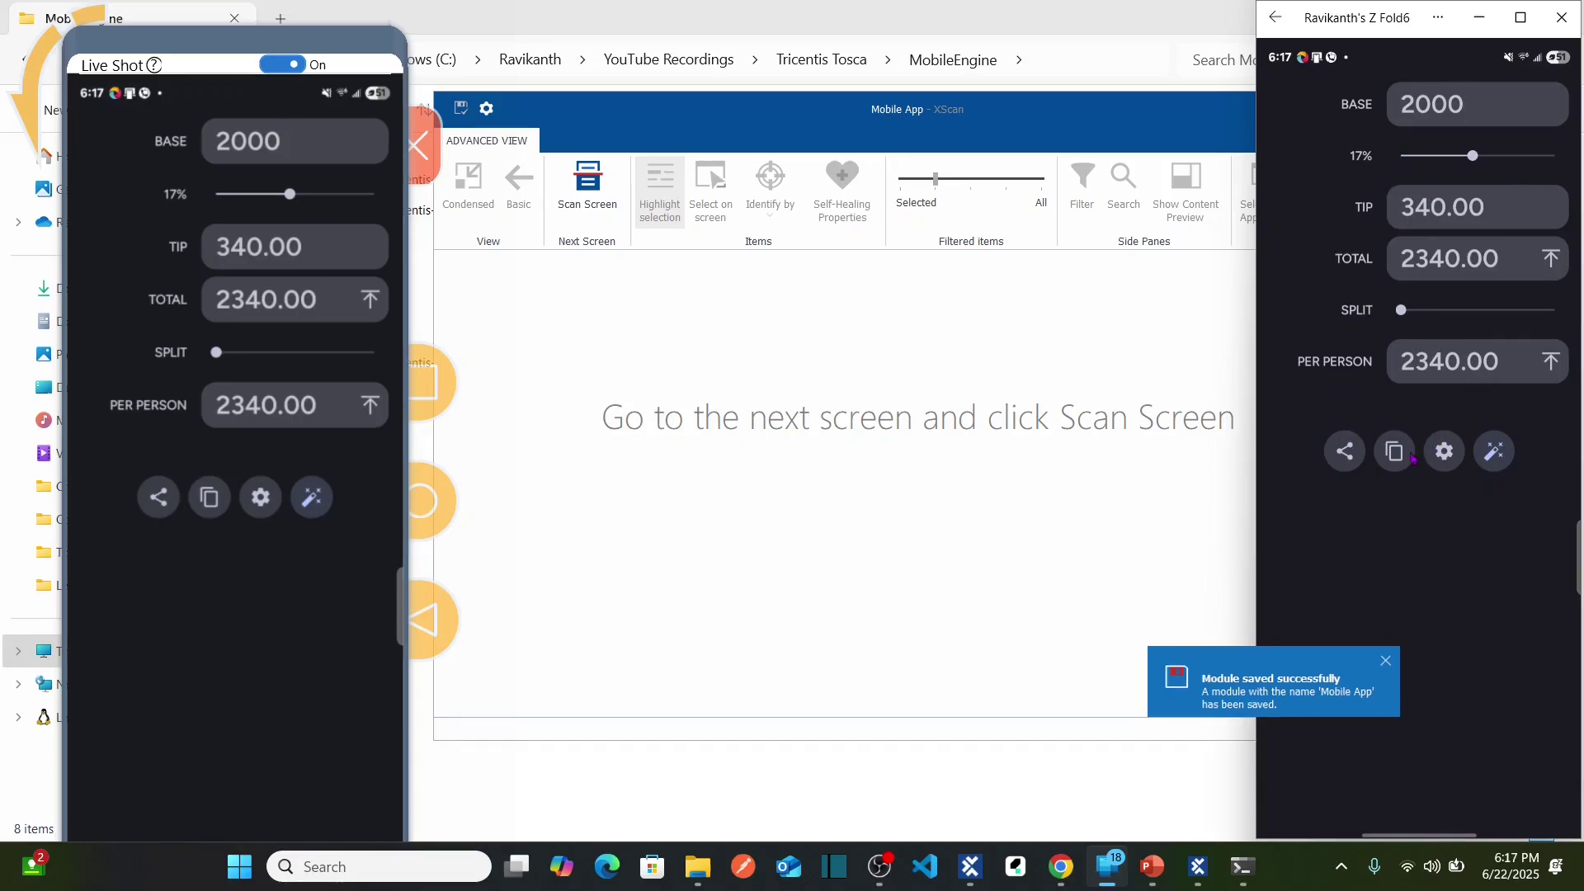
click(1445, 469)
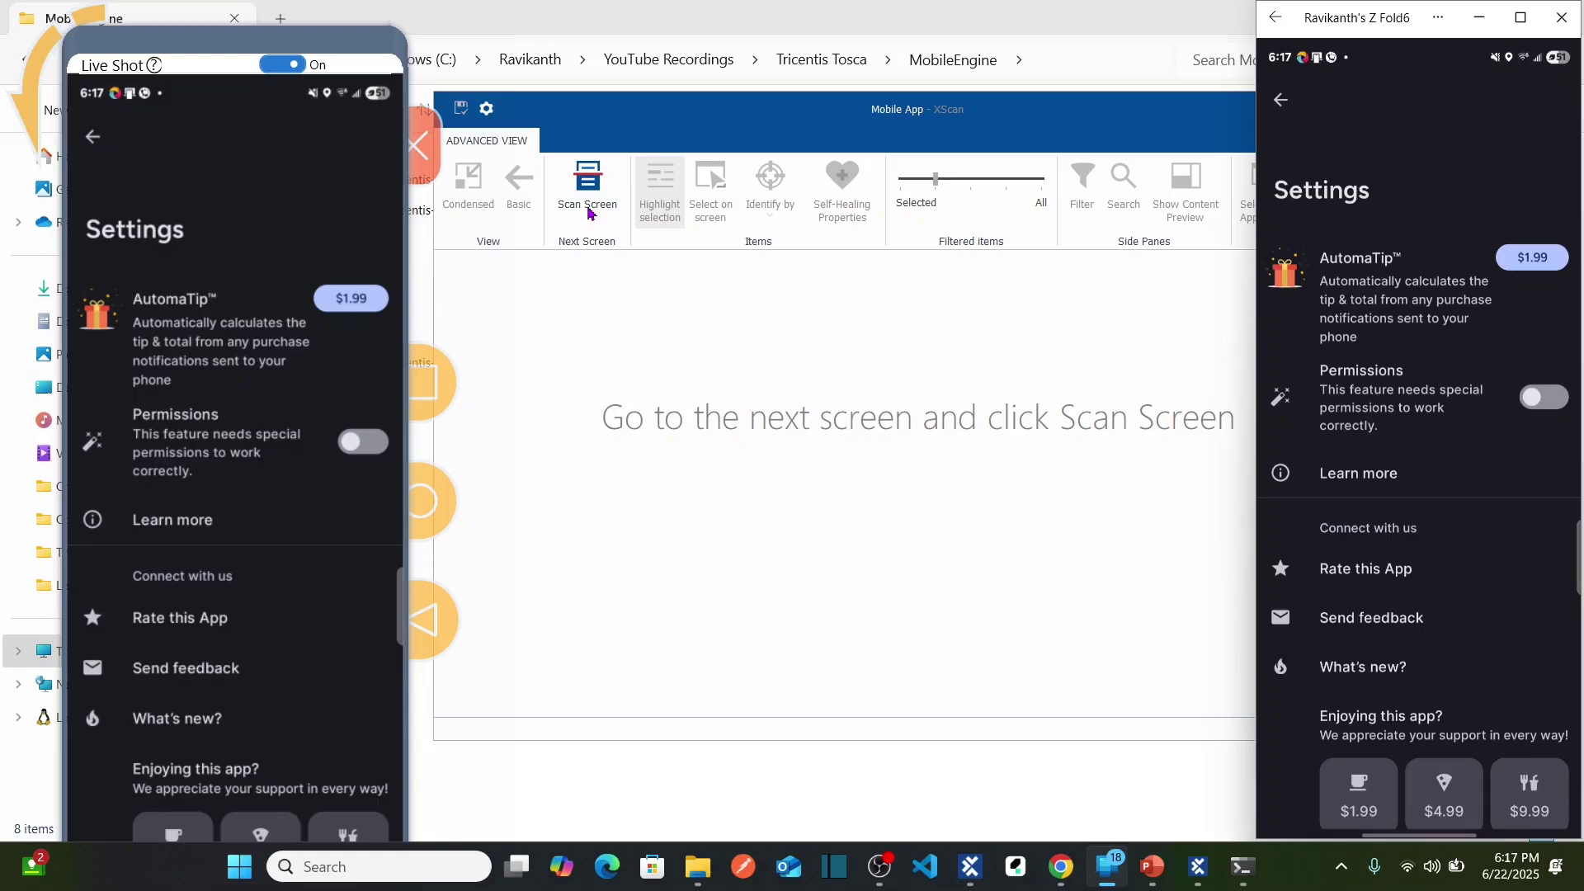
click(620, 110)
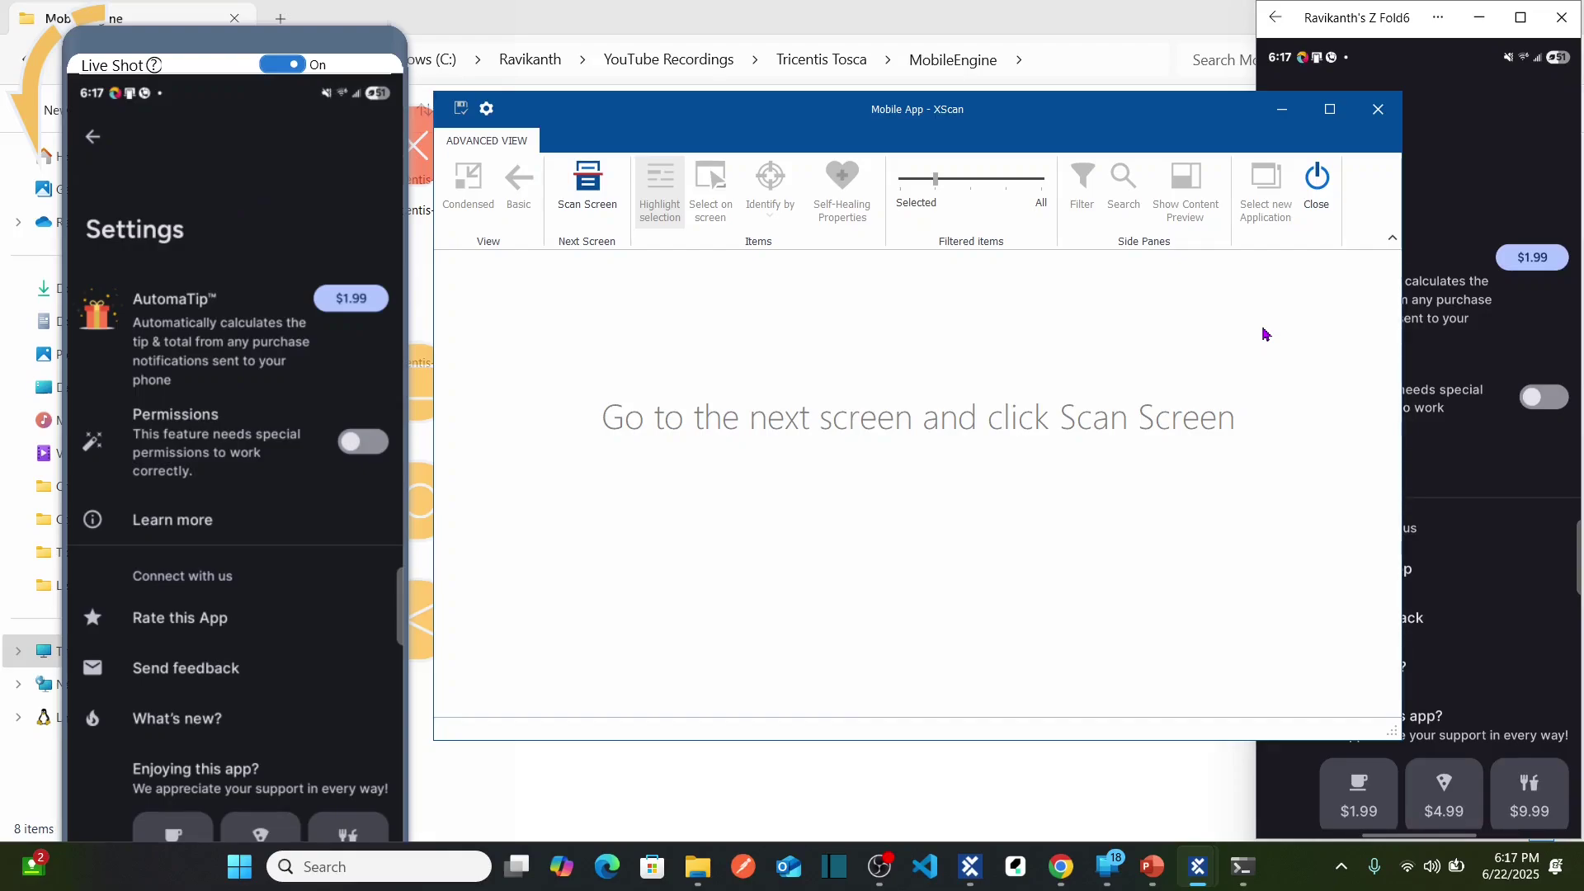
Close XScan, return to Tosca Commander and expand the Mobile App module under Mobile Agent - Tip Calculator to review its saved controls
click(1319, 201)
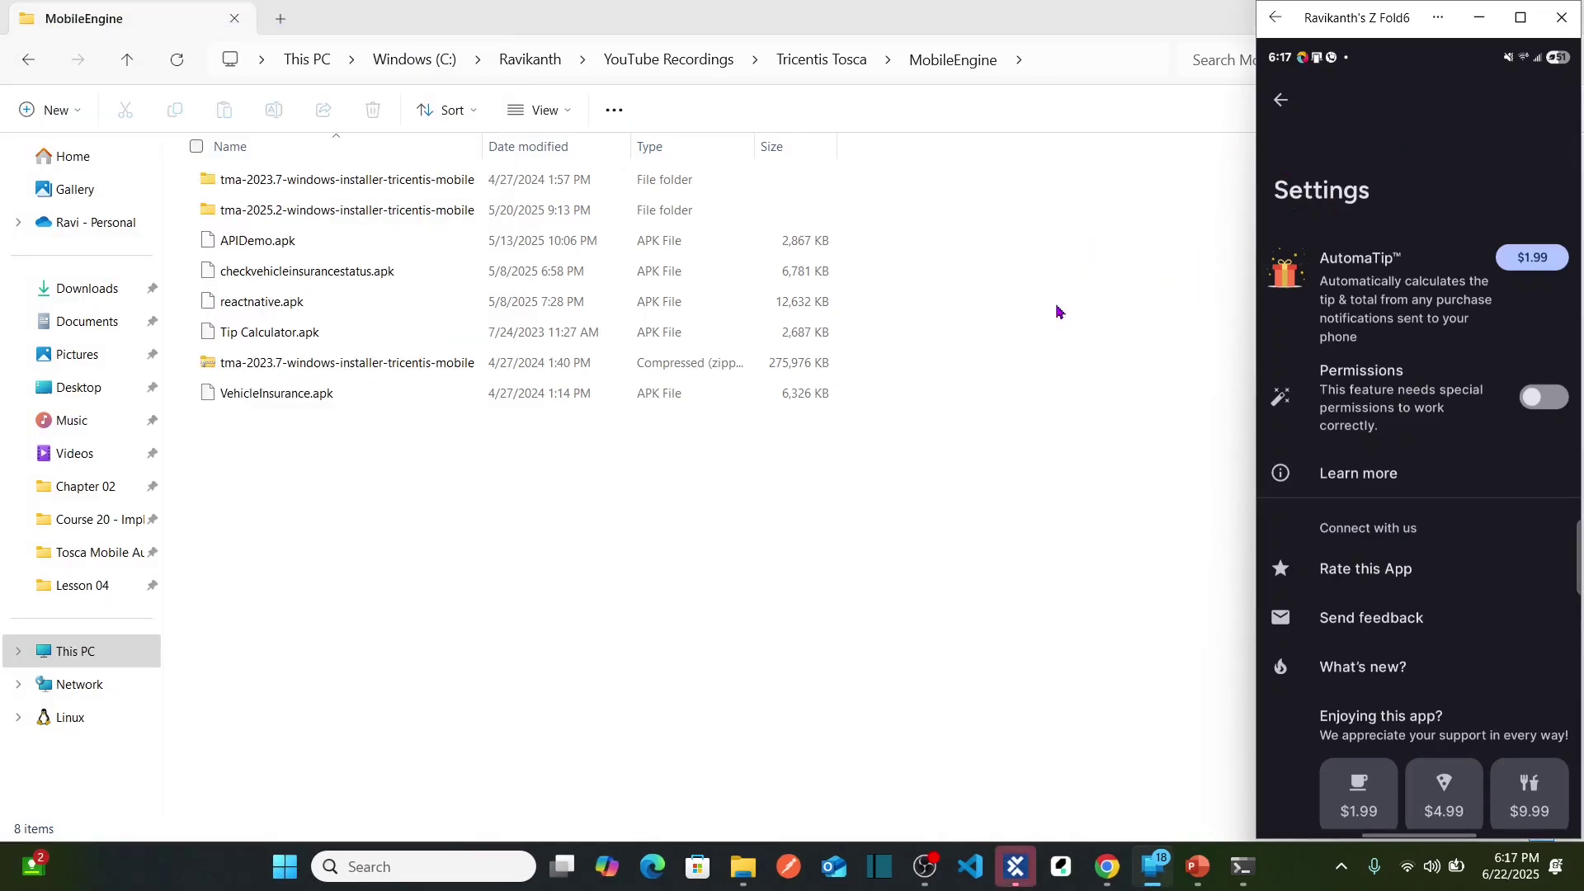
click(1015, 864)
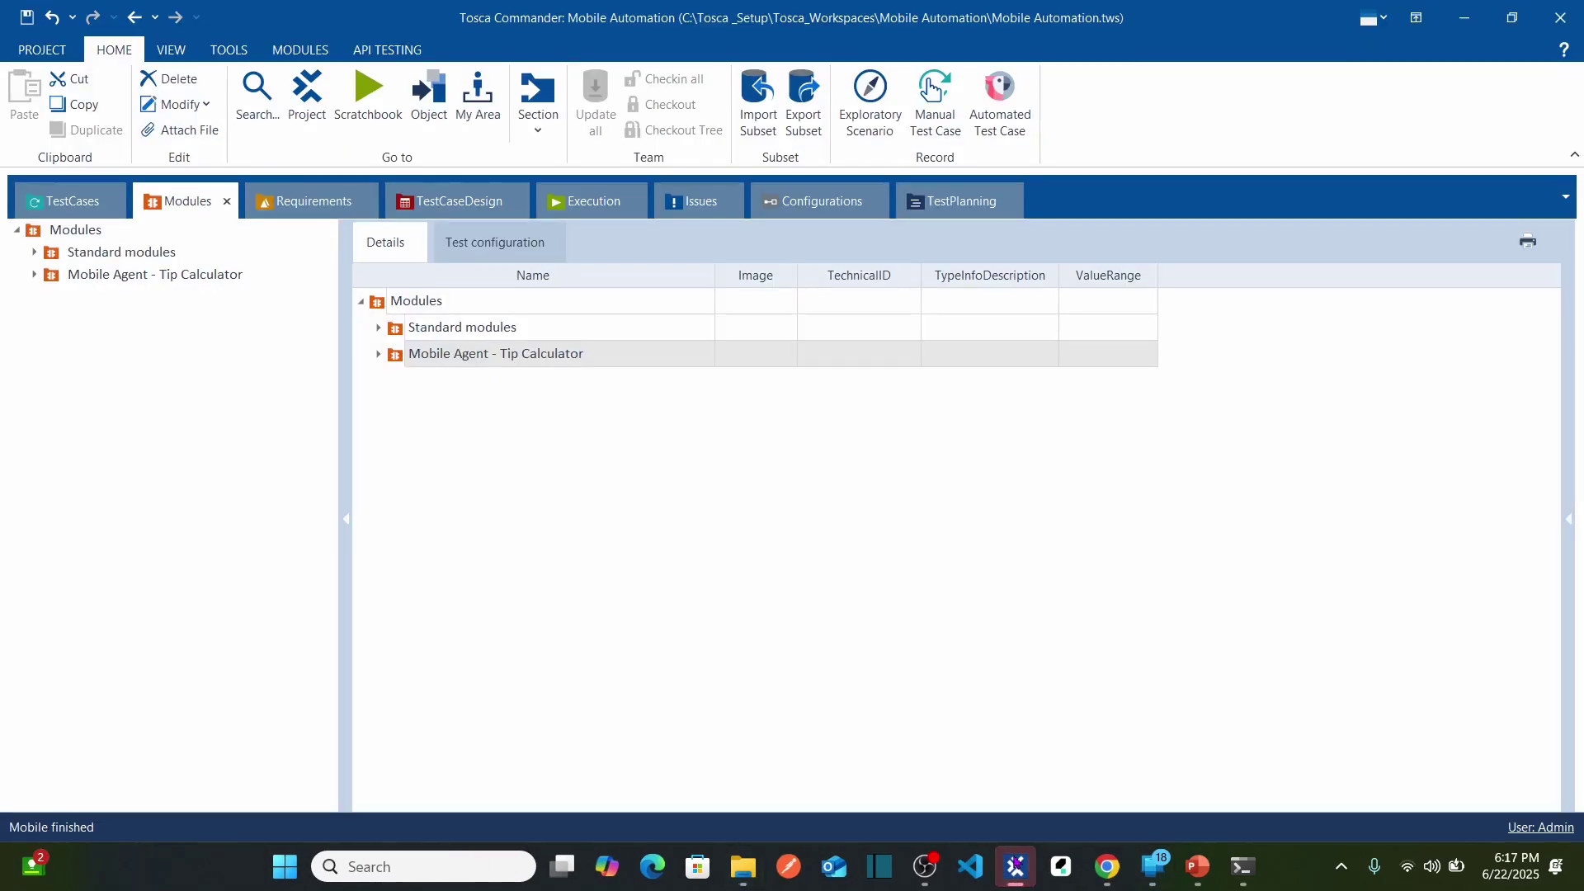
click(378, 355)
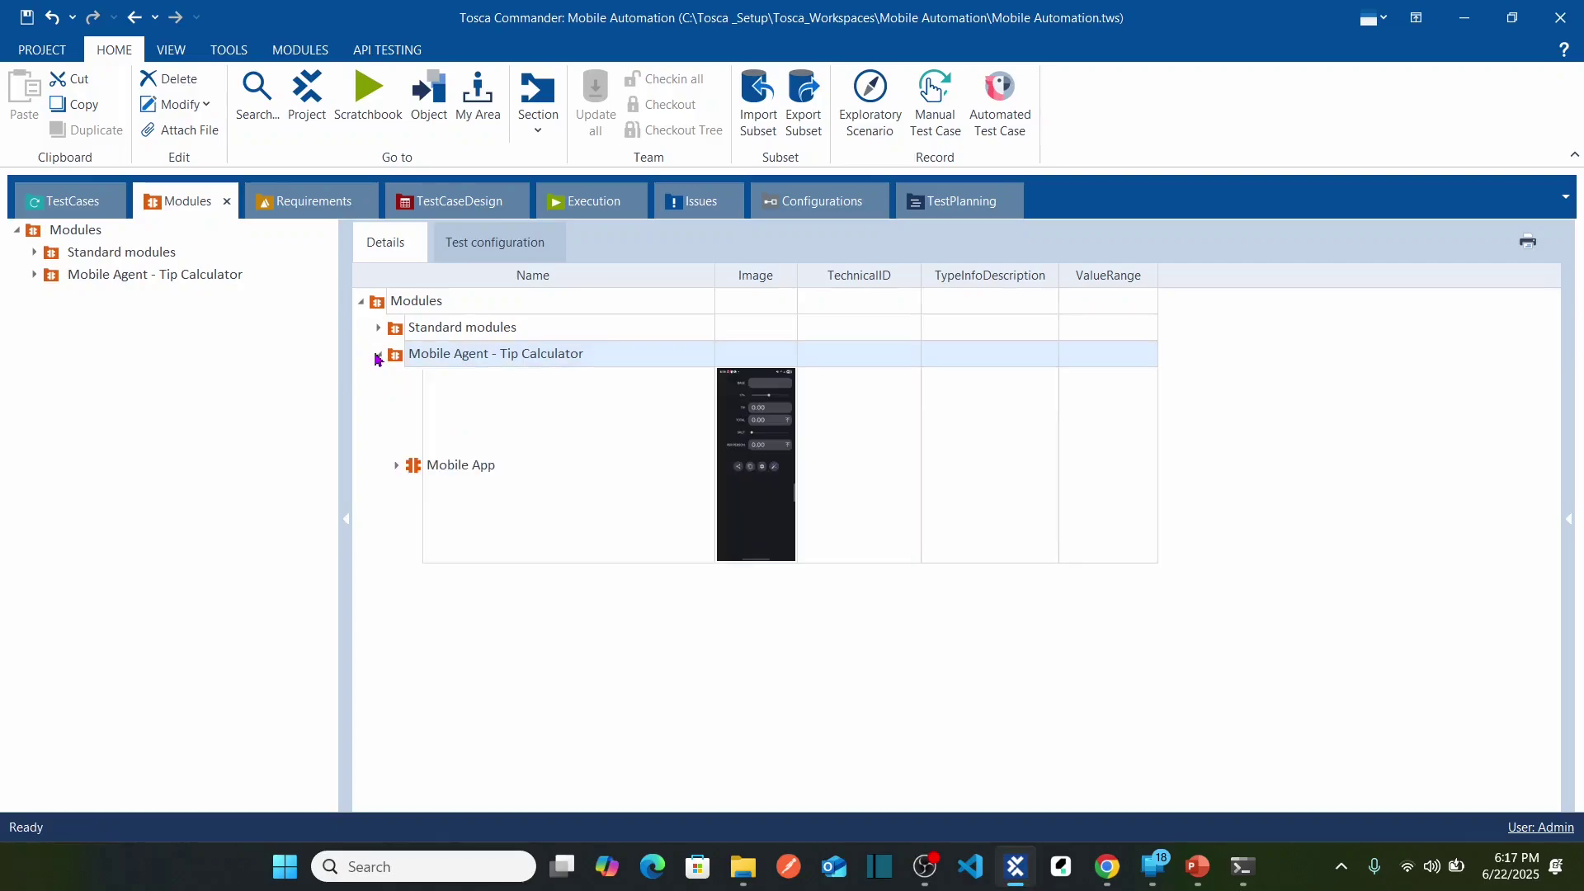
click(397, 467)
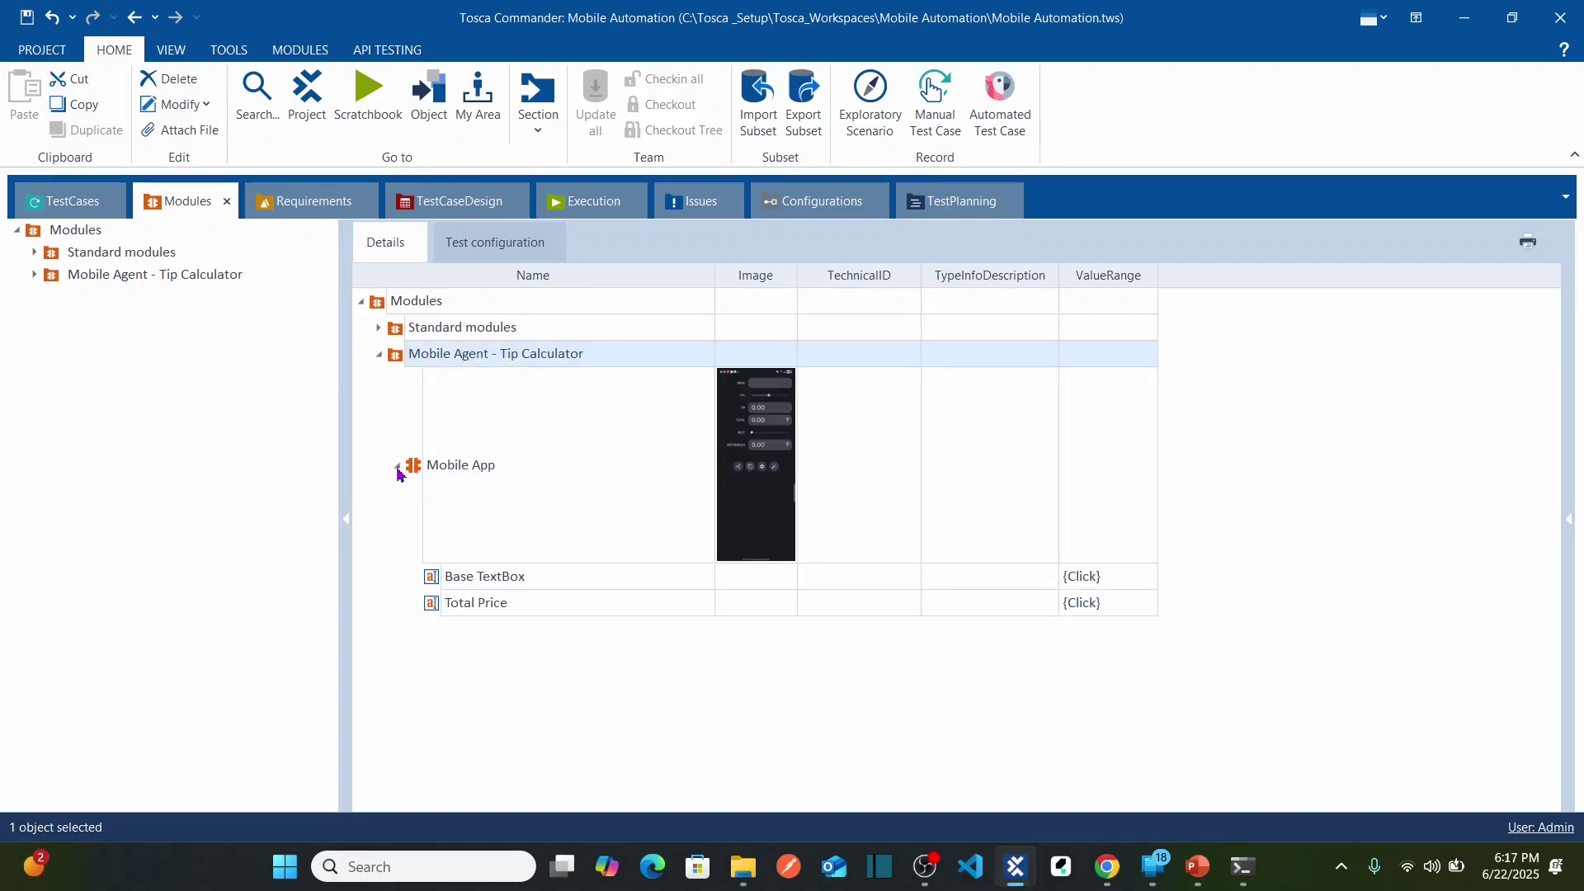
click(525, 577)
click(532, 605)
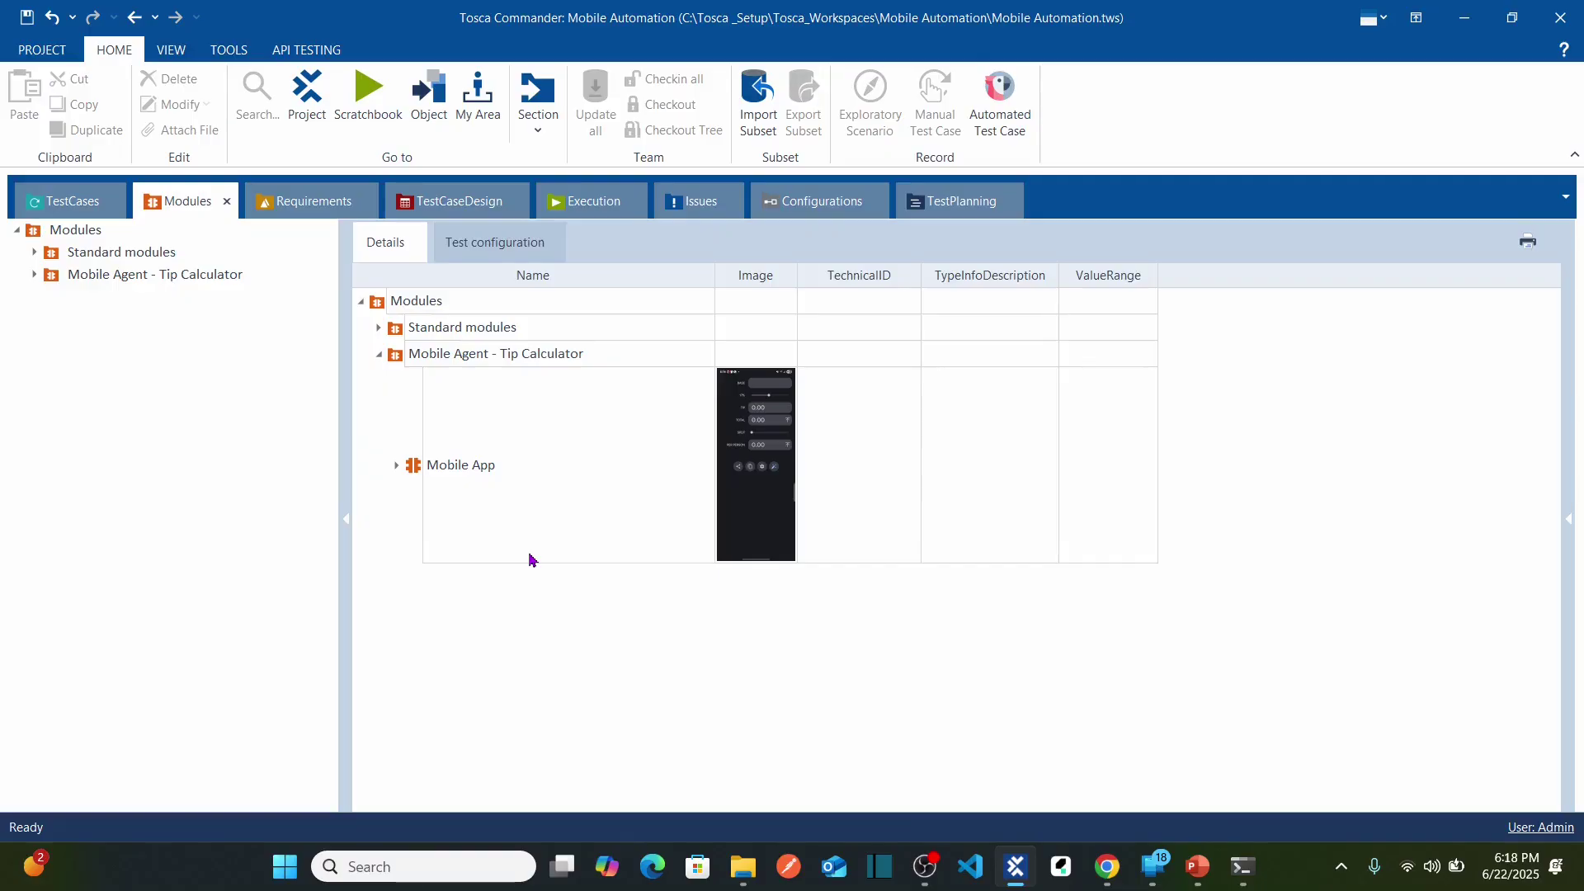
click(397, 467)
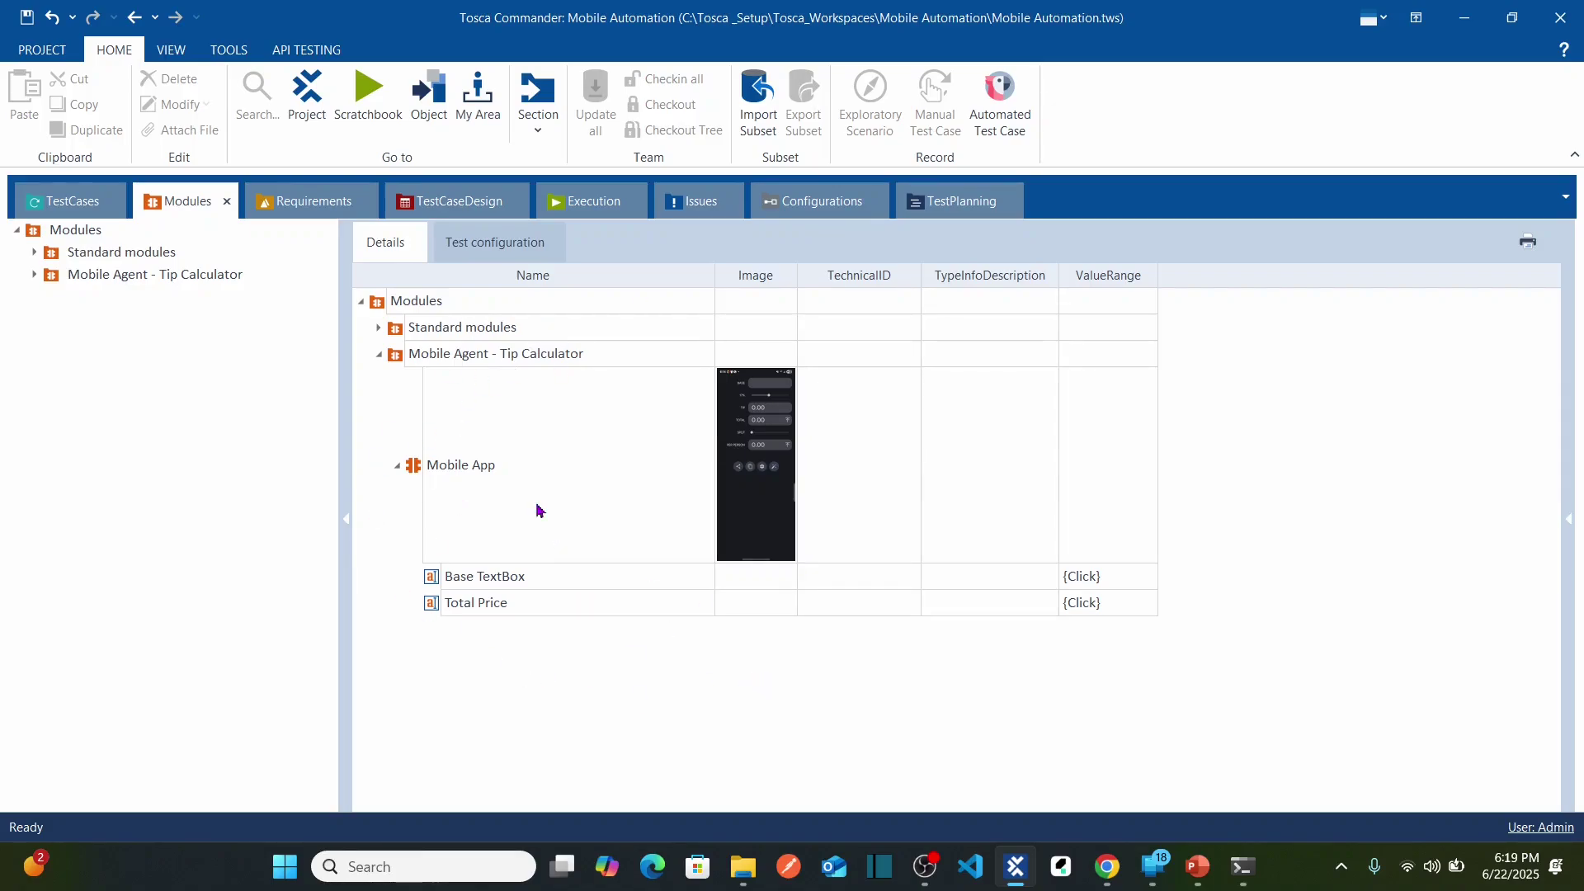
Open the Mobile Automation project tree in a maximized window and expand Configurations down to the Local entry of the Mobile connections
click(307, 114)
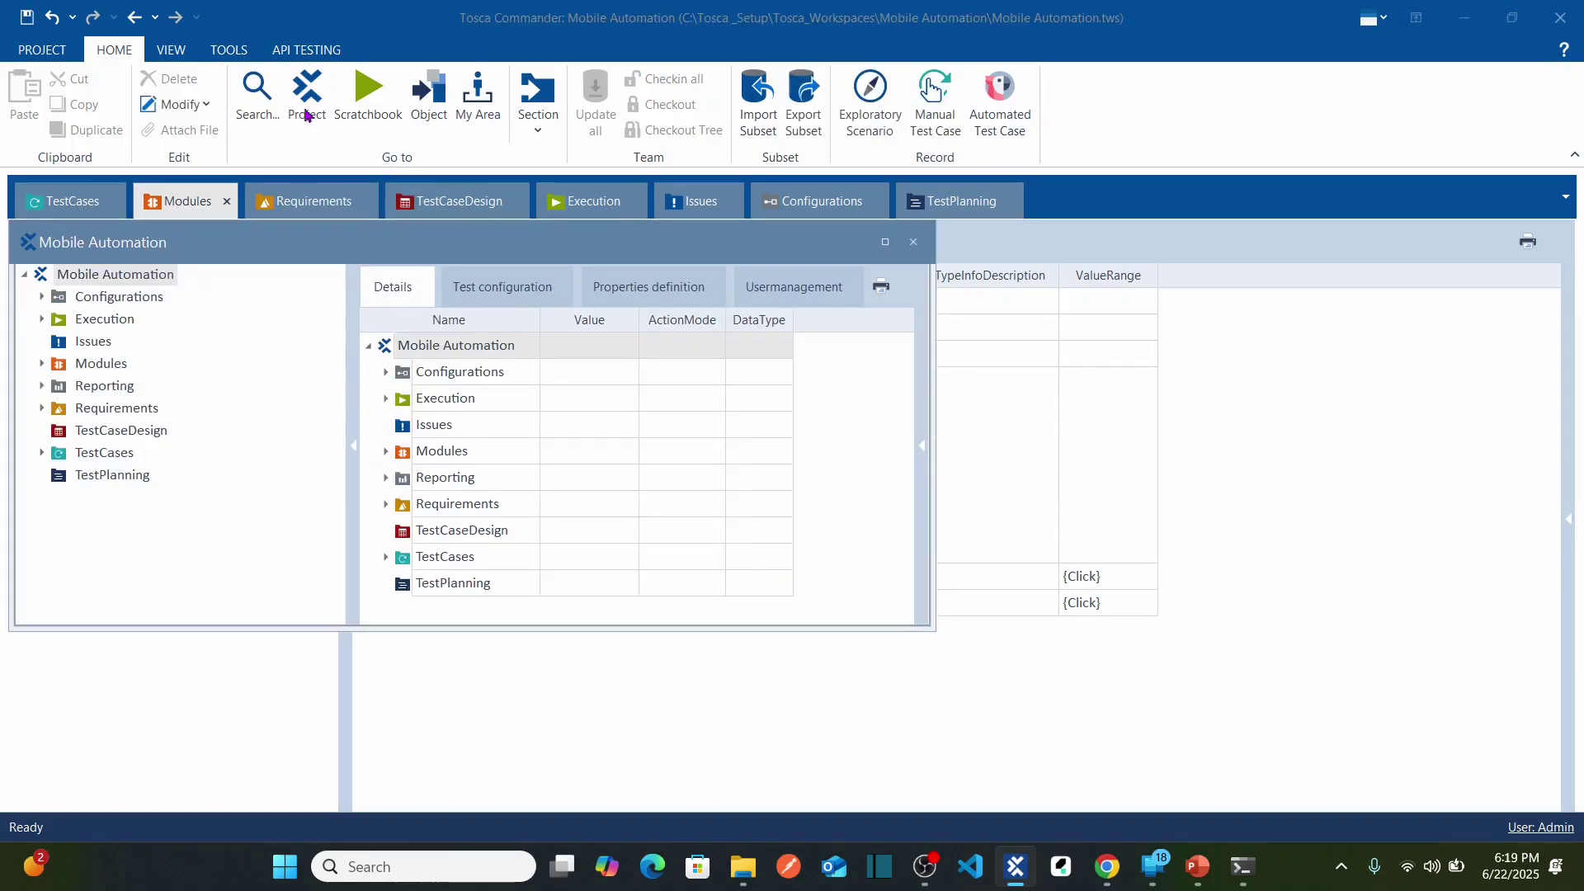
double_click(451, 242)
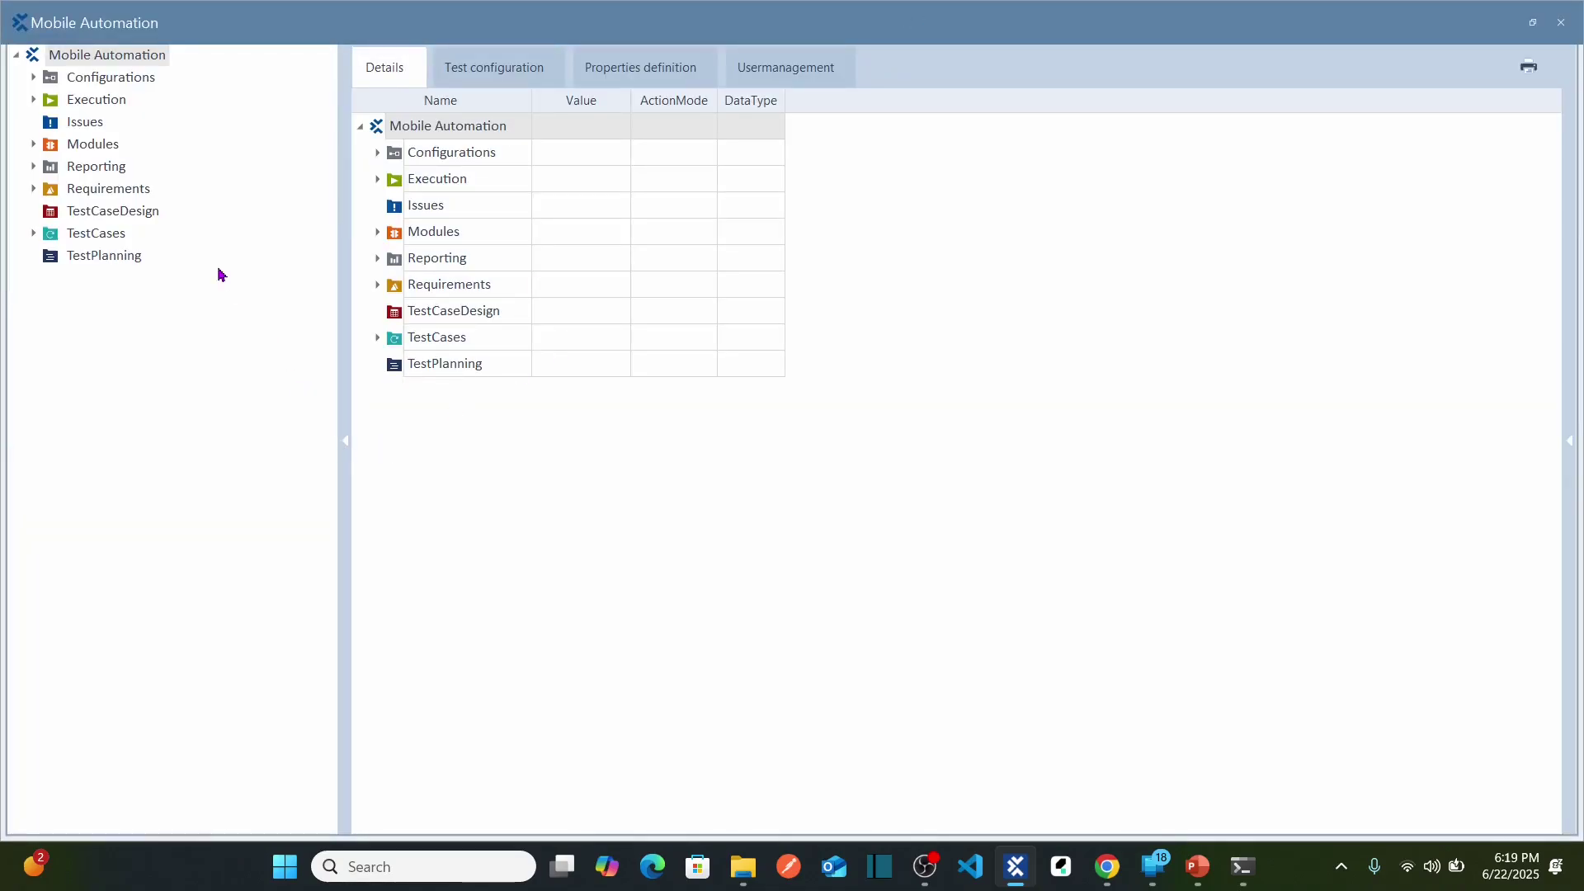
click(34, 79)
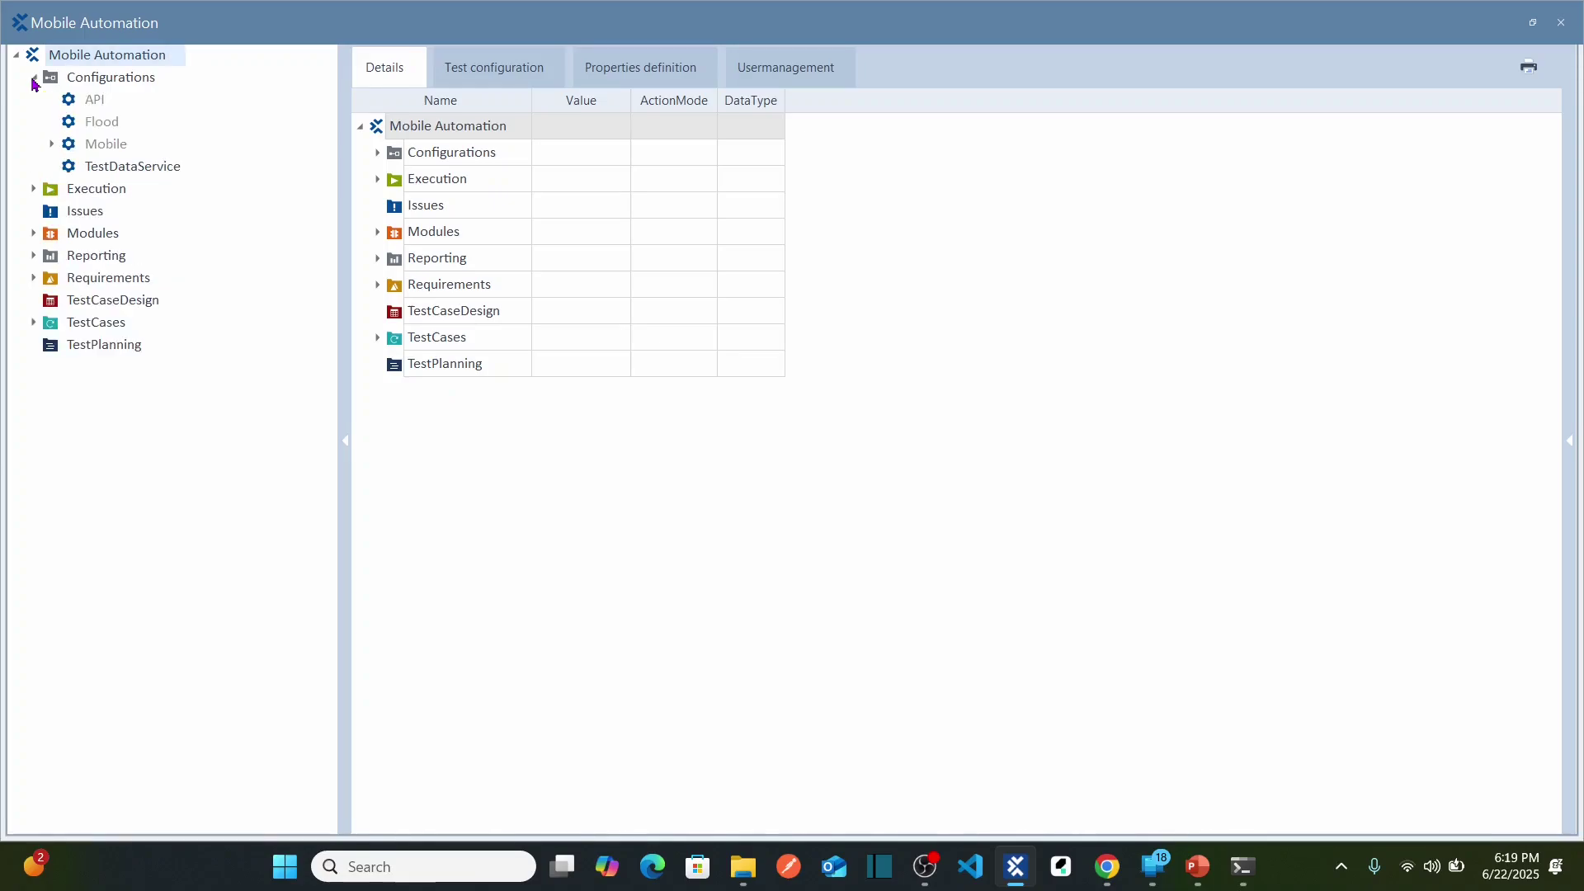
click(52, 145)
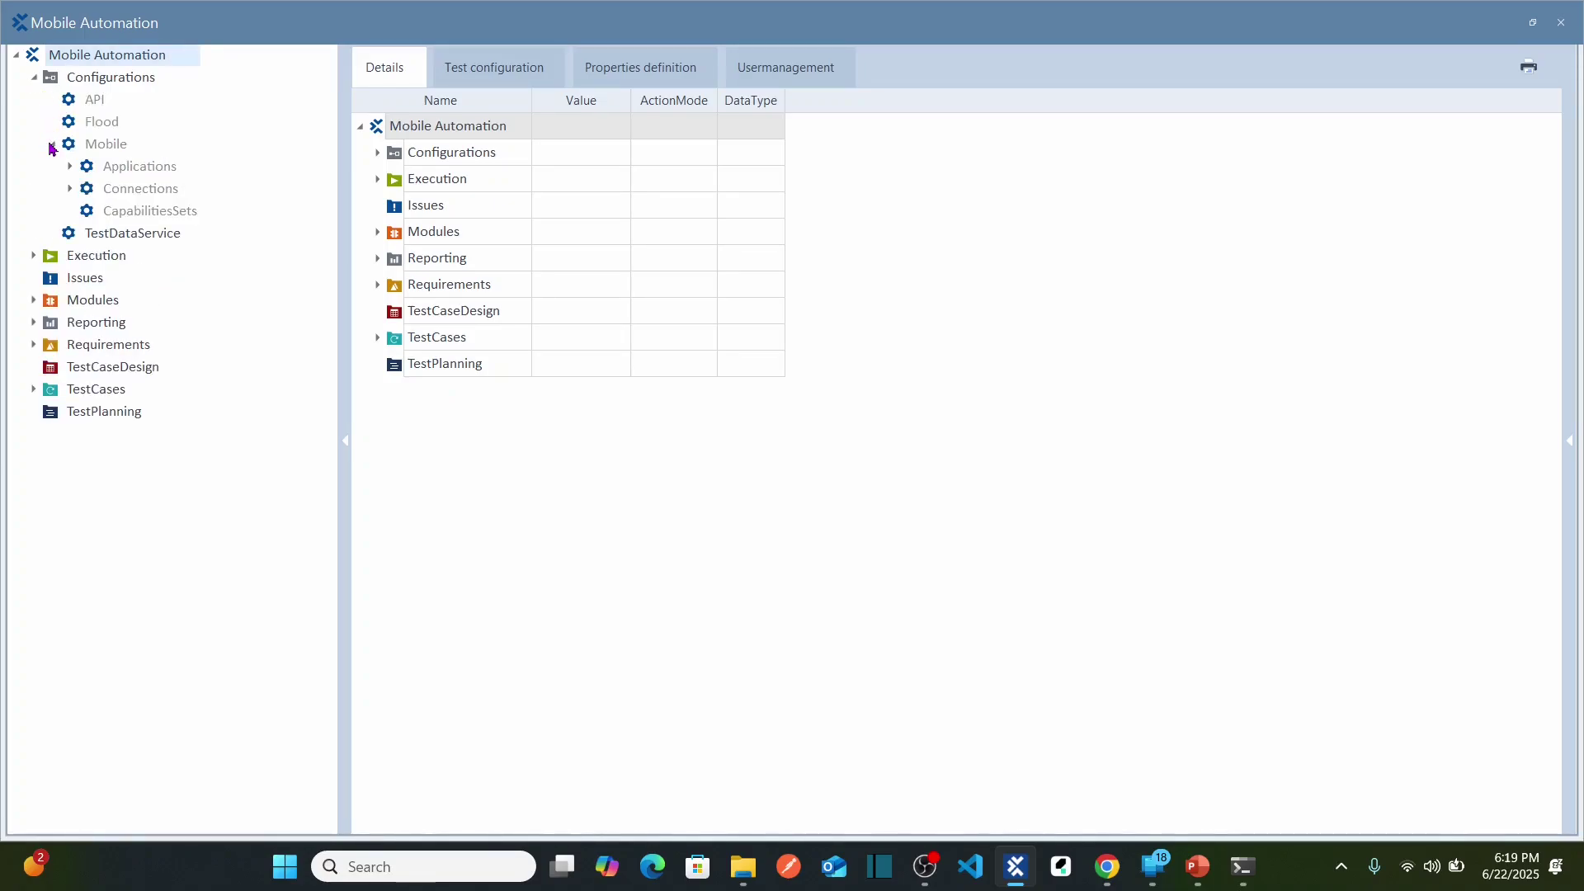
click(71, 189)
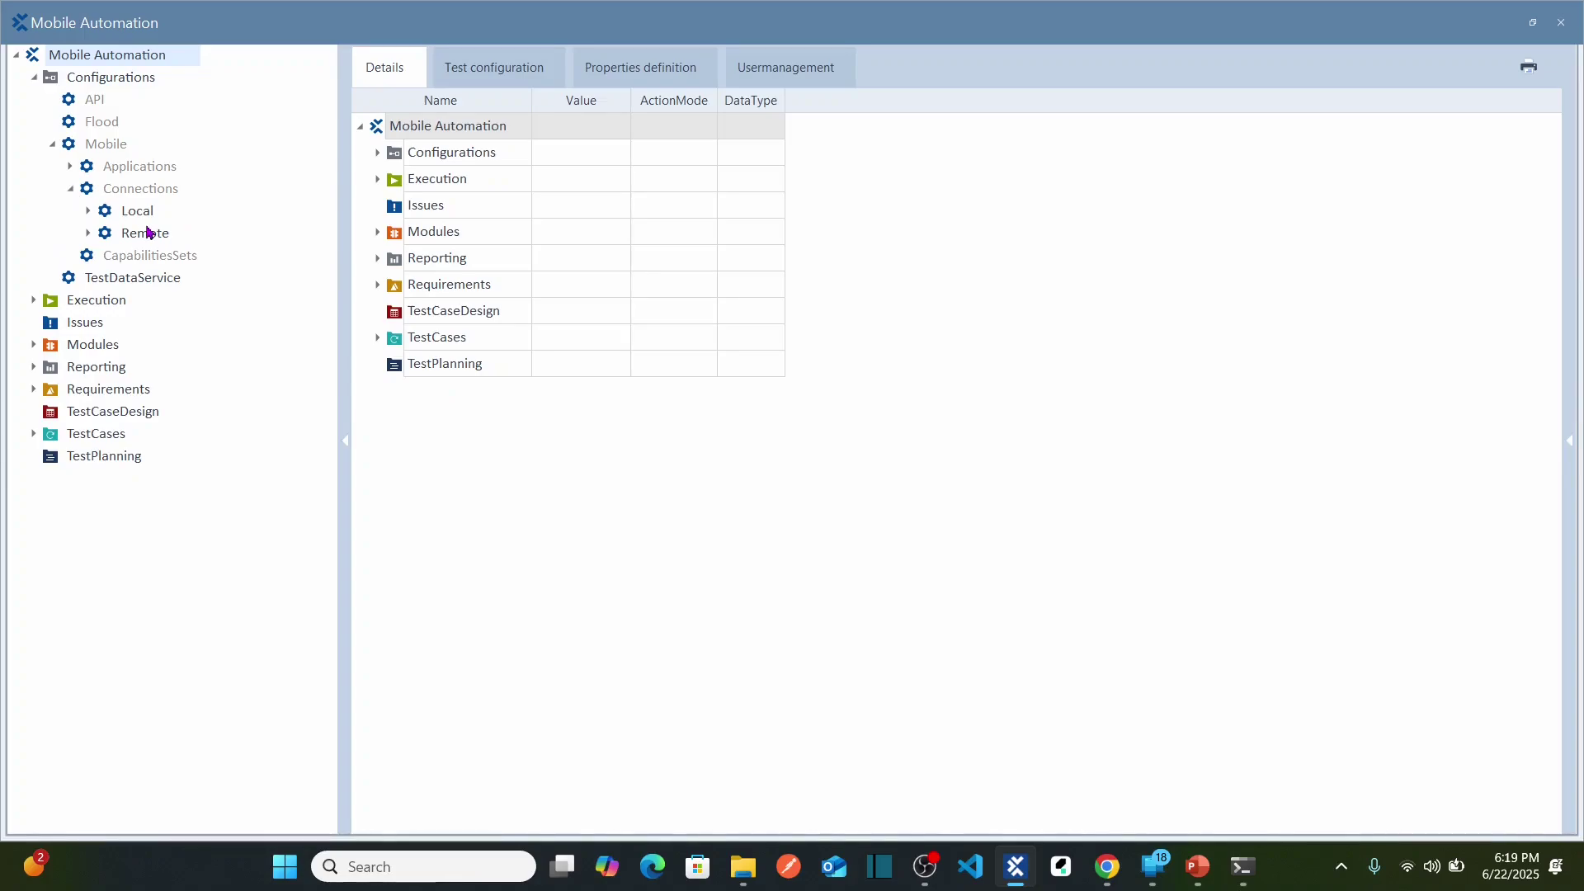
click(88, 211)
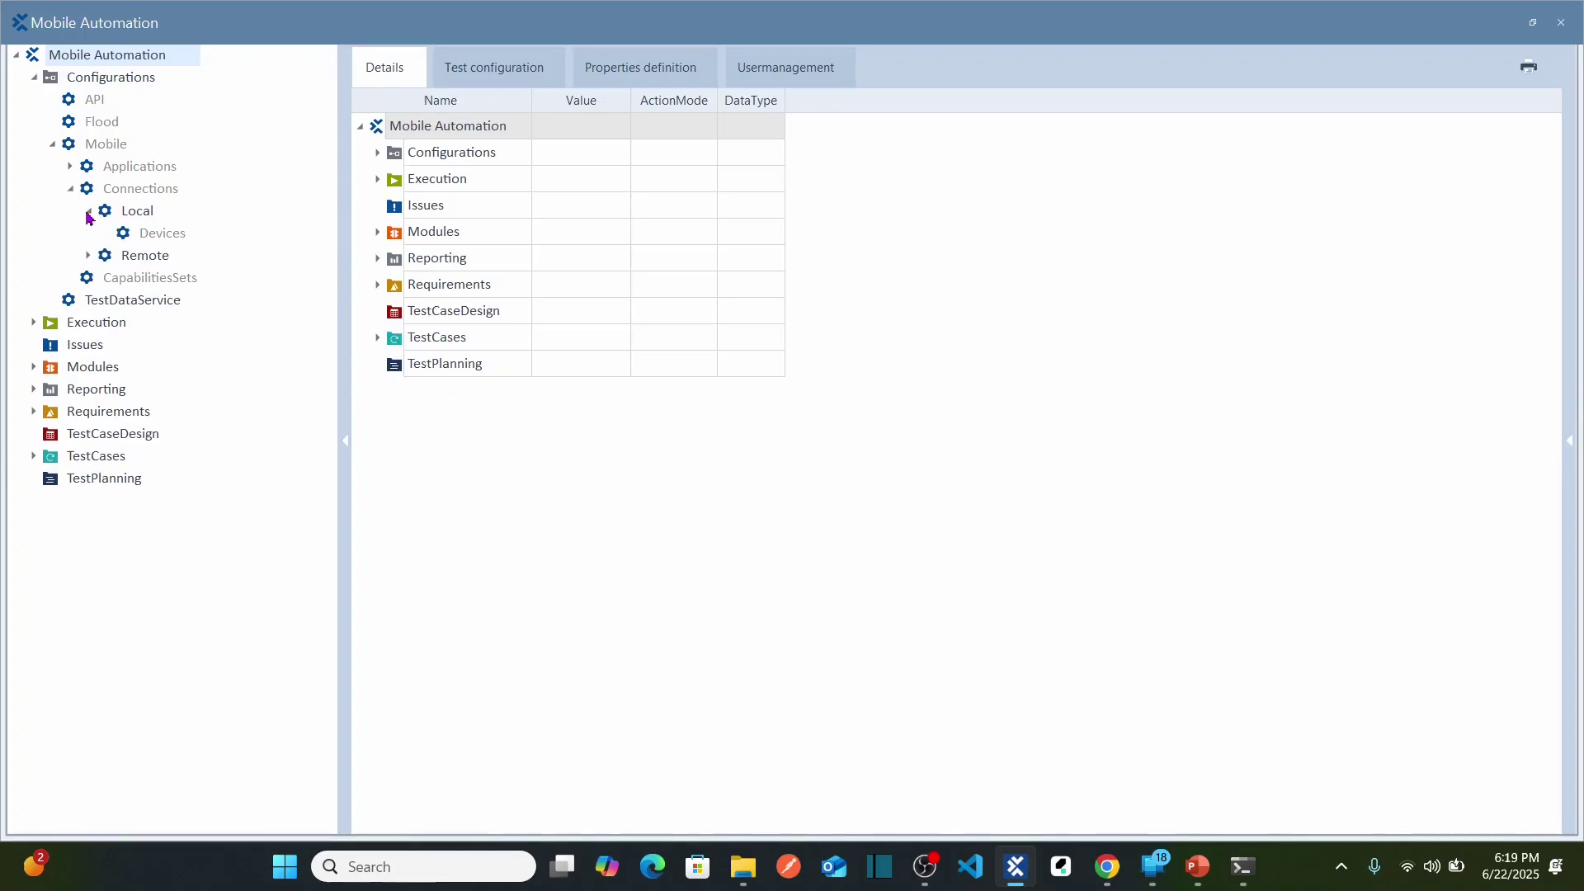
Examine the test configuration parameters of the Local connection, its Devices entry and the Remote connection, widening the values to fit
click(142, 217)
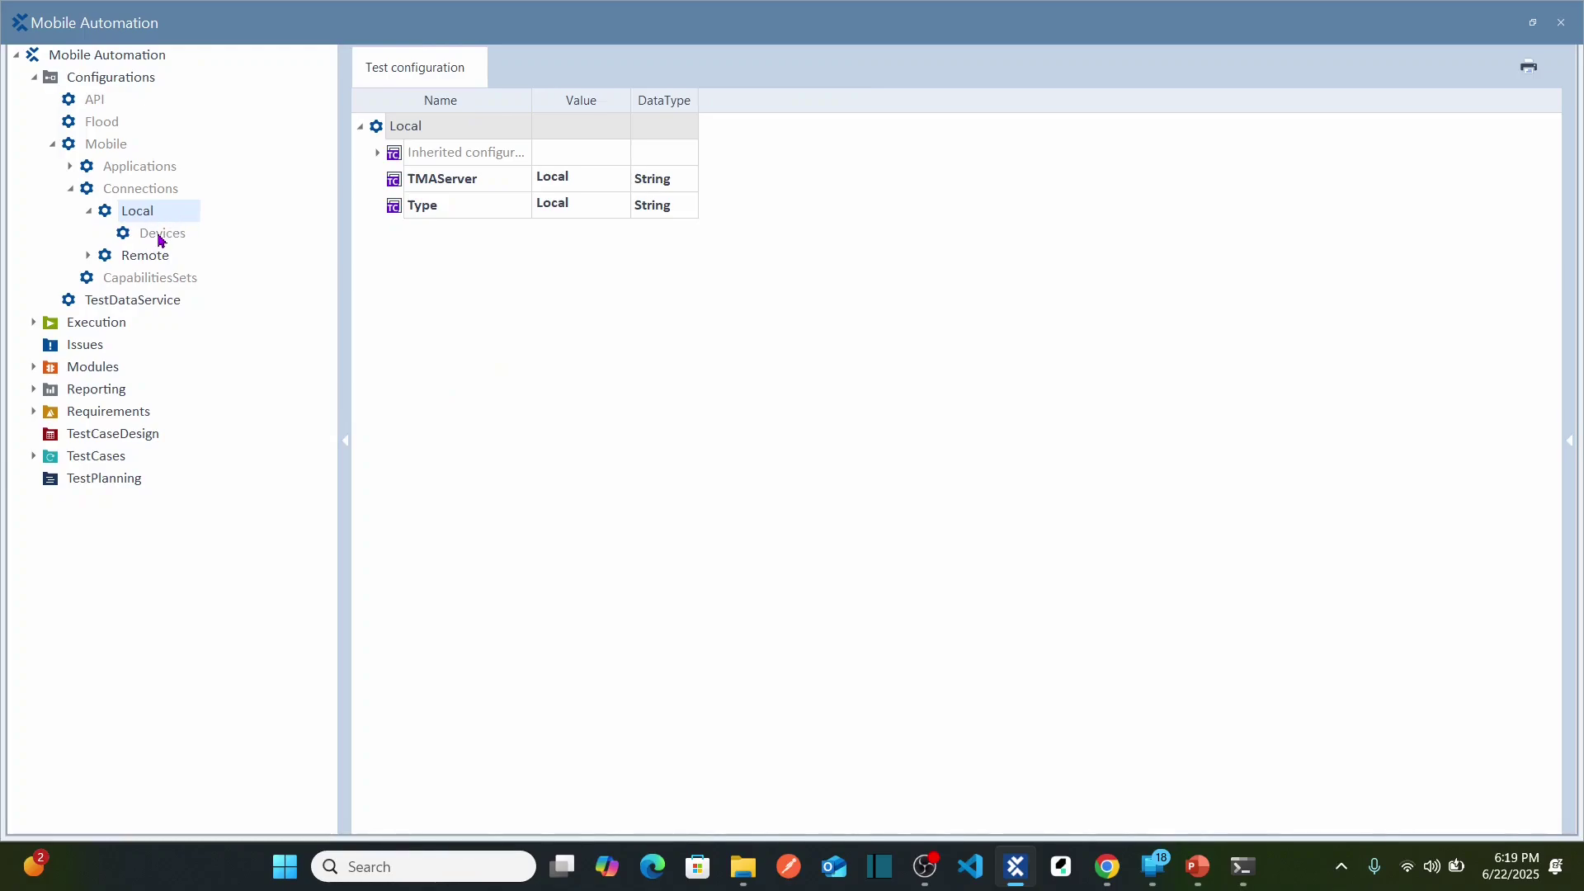
click(160, 238)
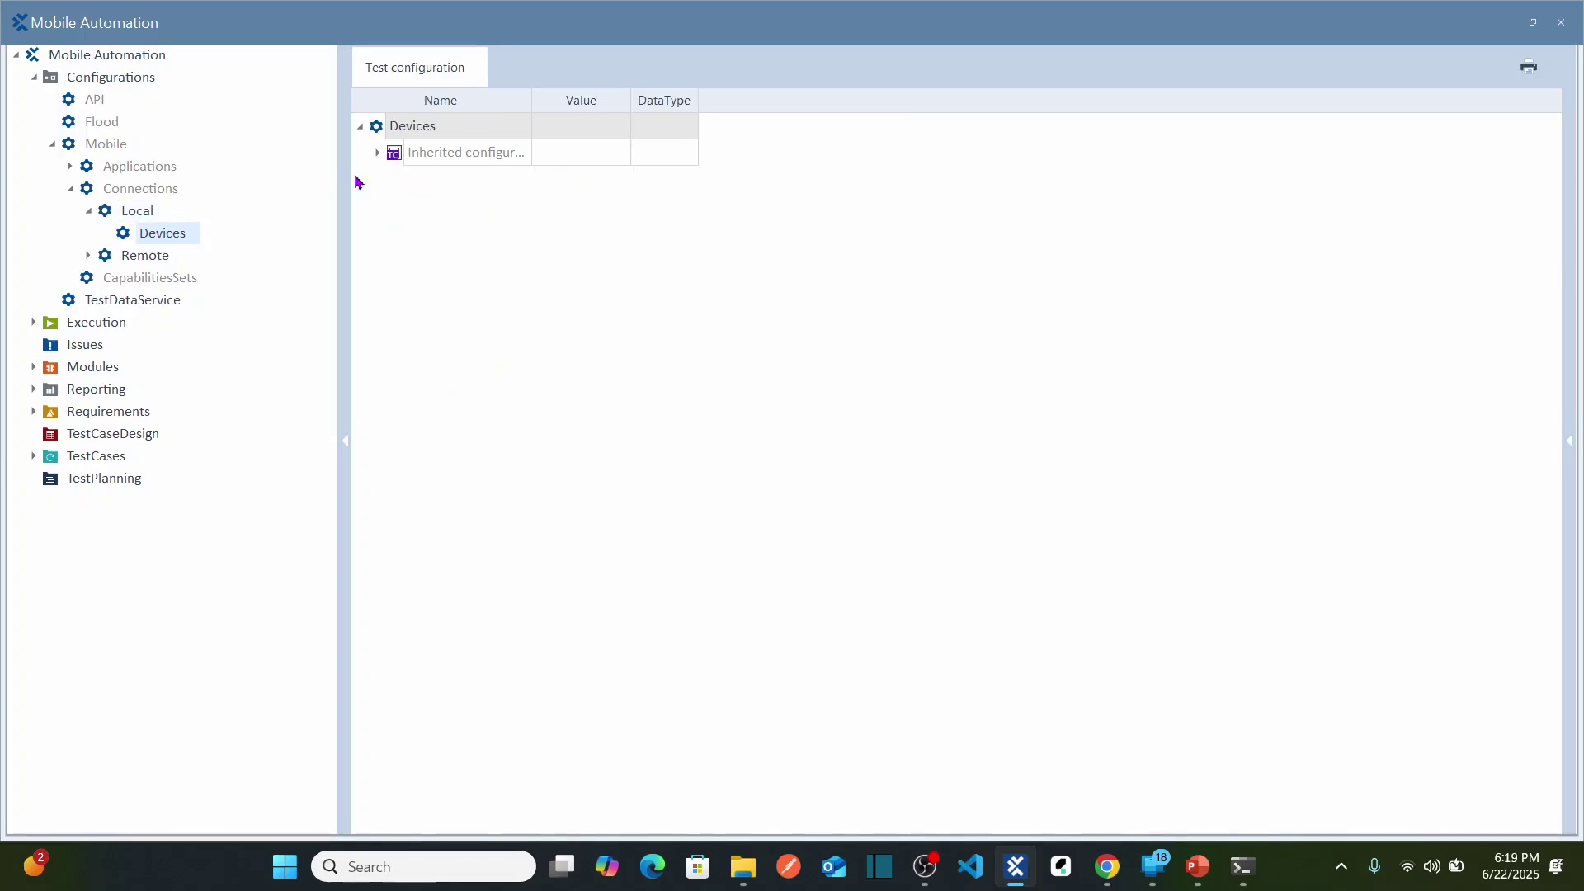
click(378, 153)
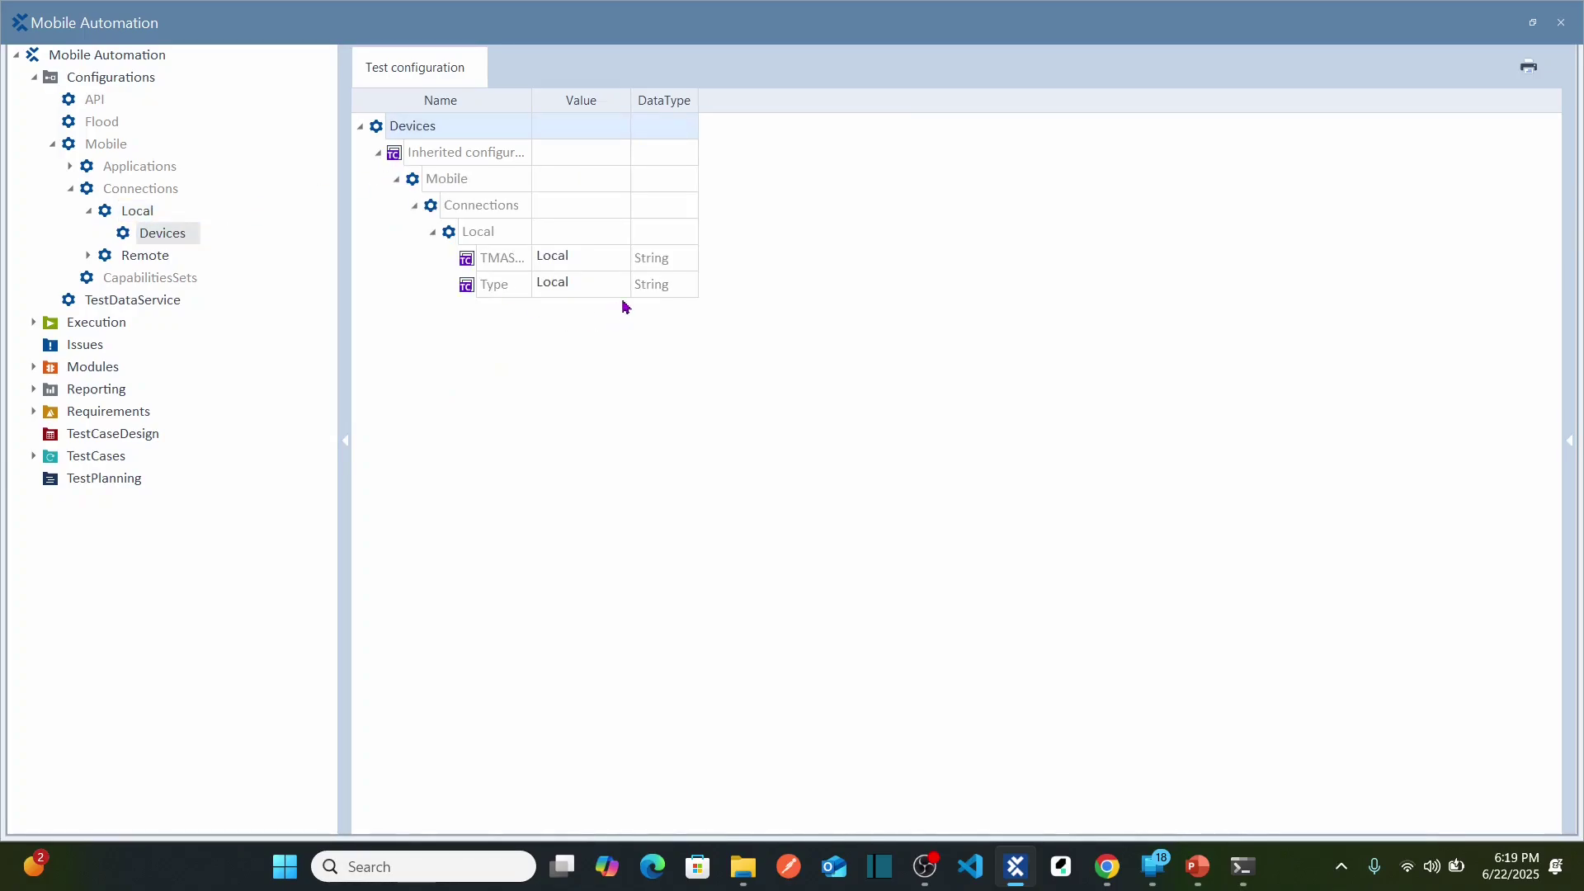
click(127, 260)
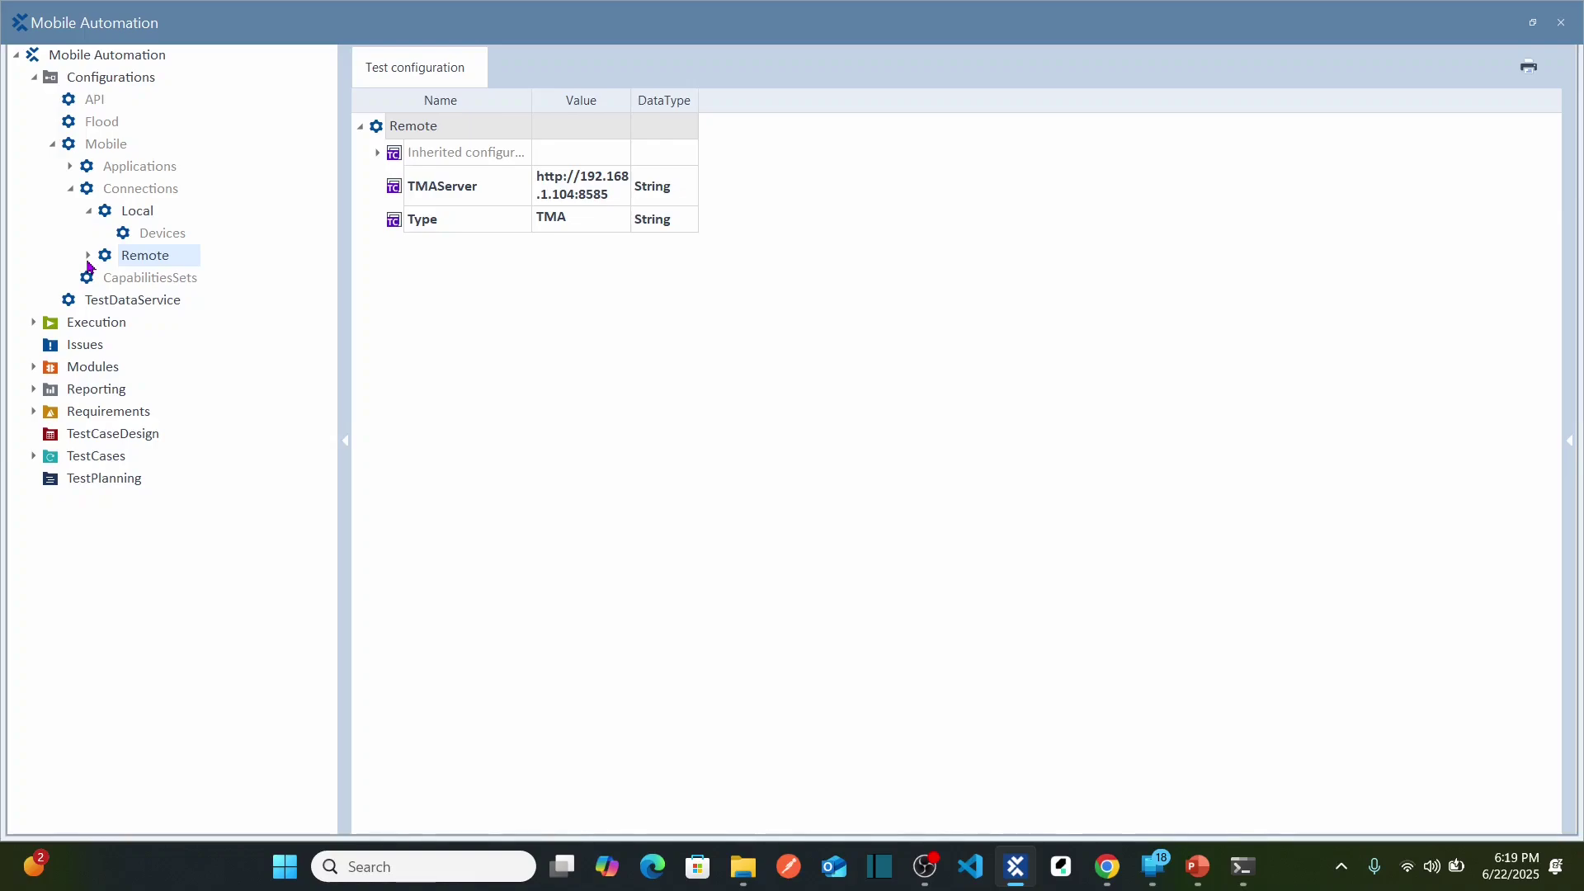
click(89, 257)
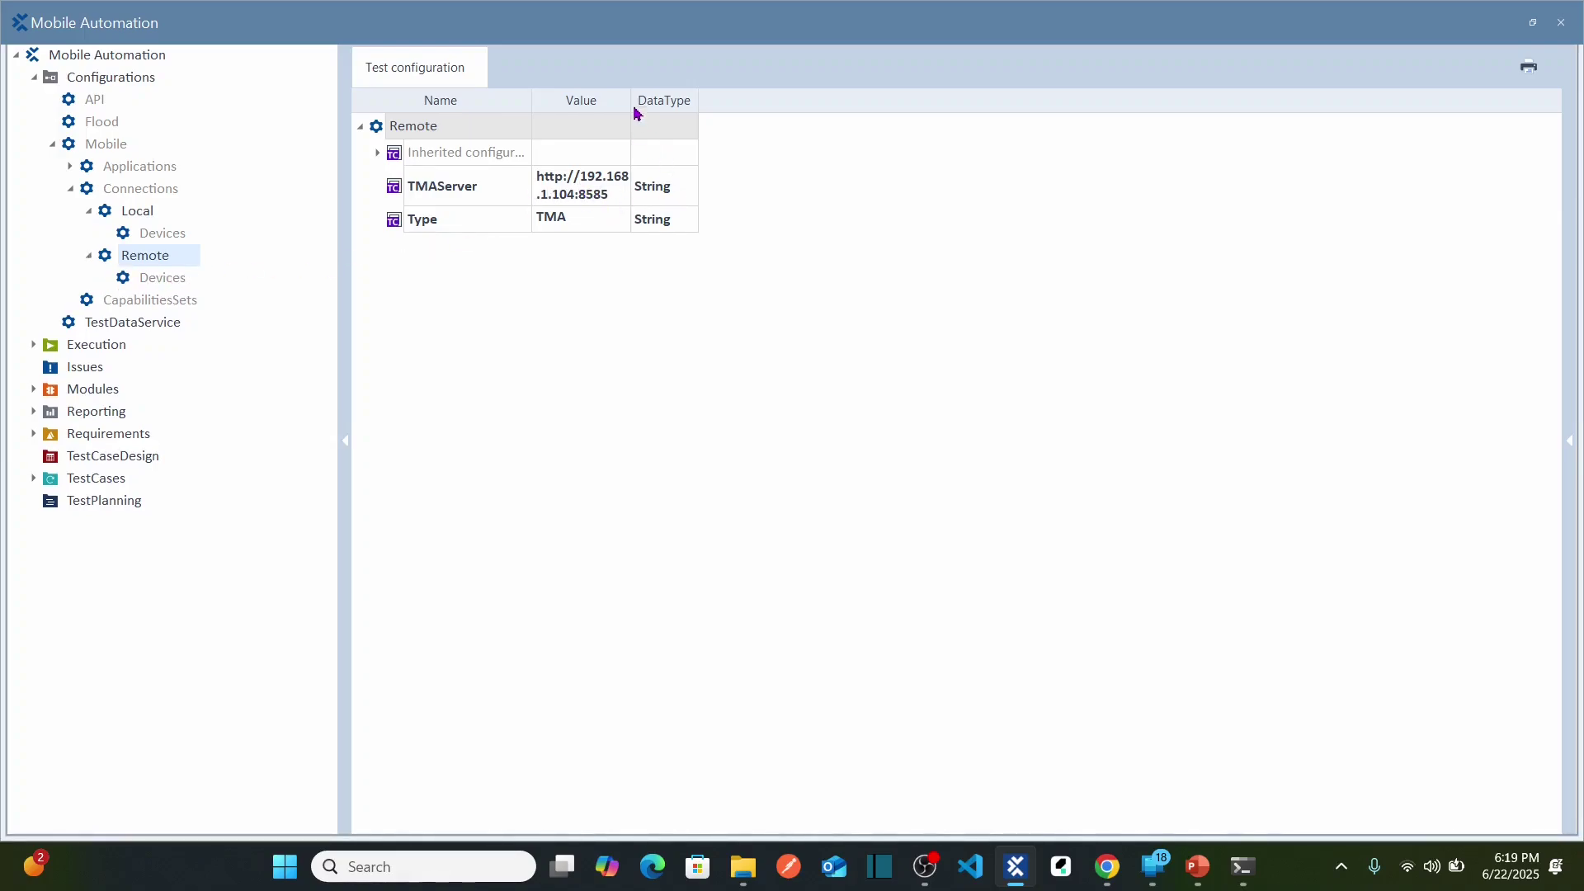
drag(632, 105, 628, 107)
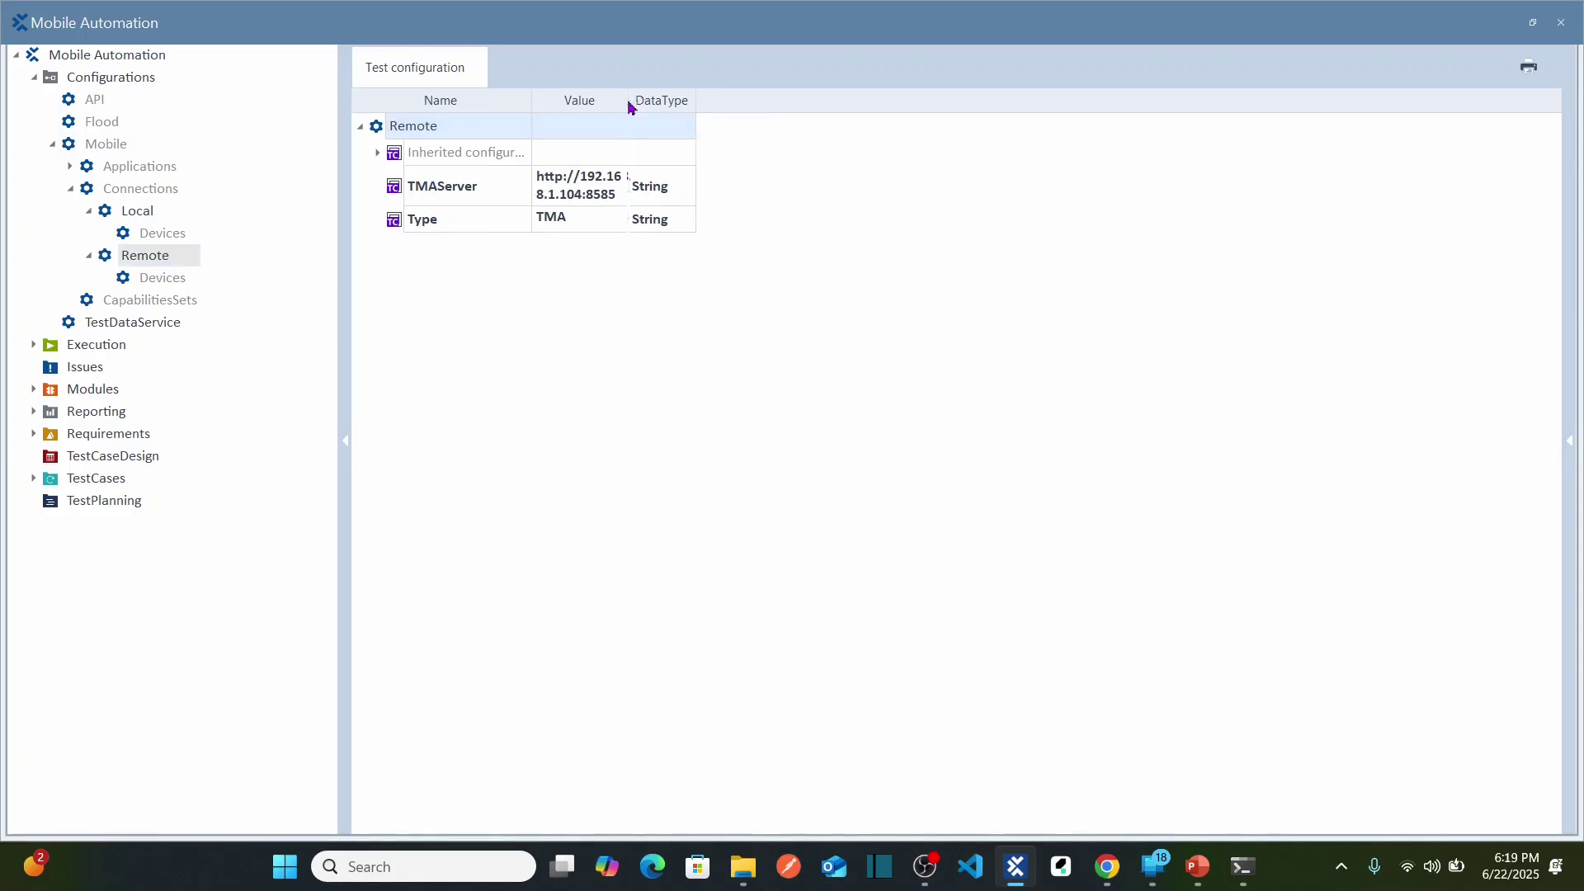
double_click(629, 105)
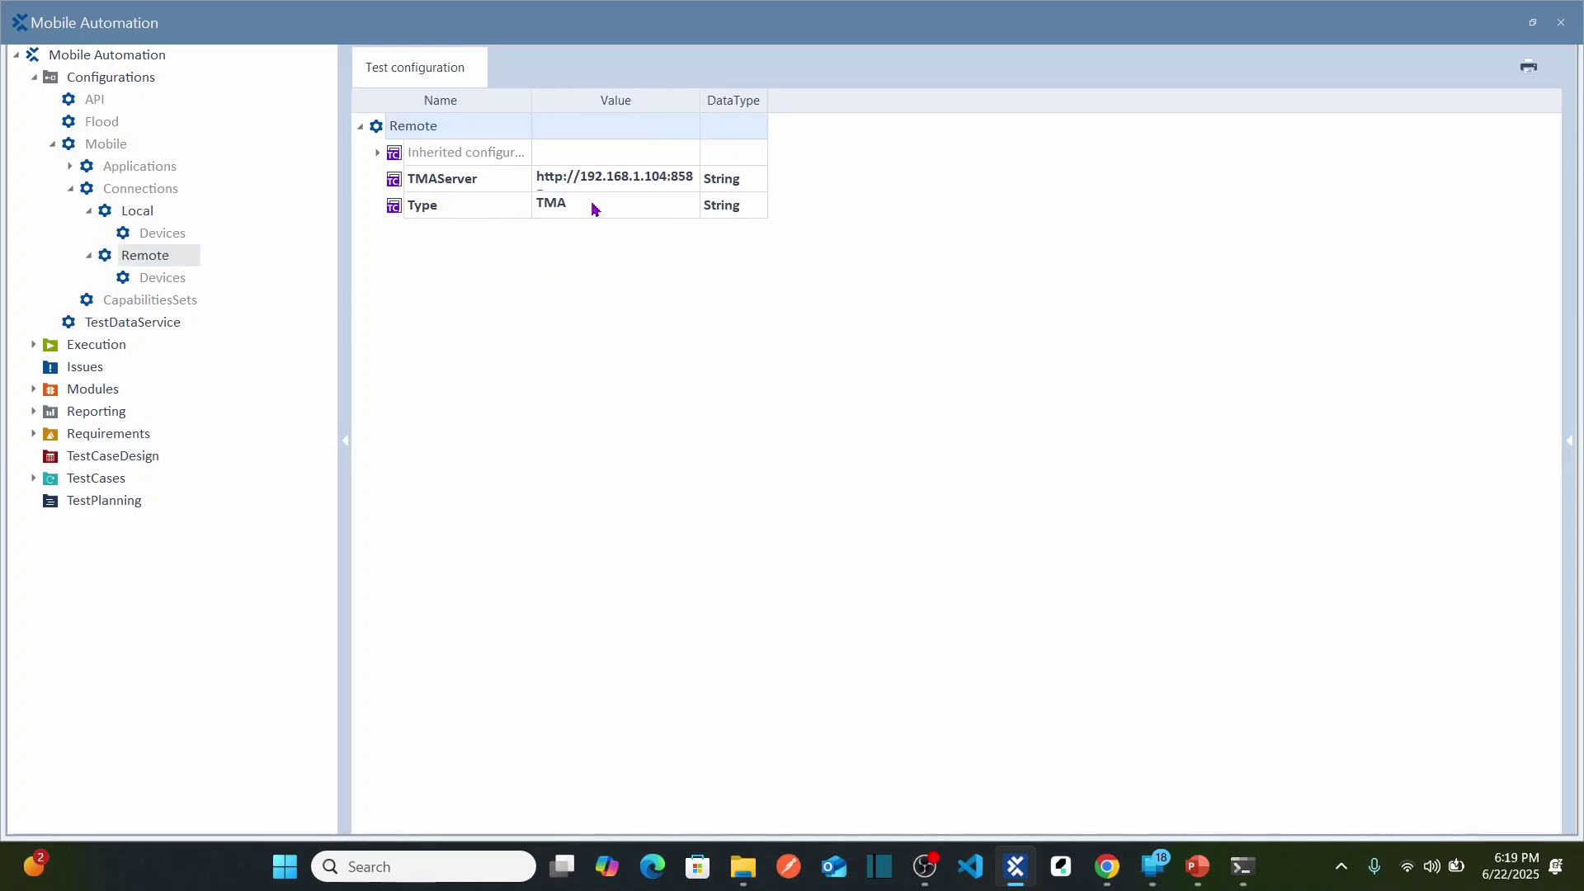
Inspect the Tip Calculator test configuration under the mobile Applications, widening the values to show the ApplicationId path
click(86, 170)
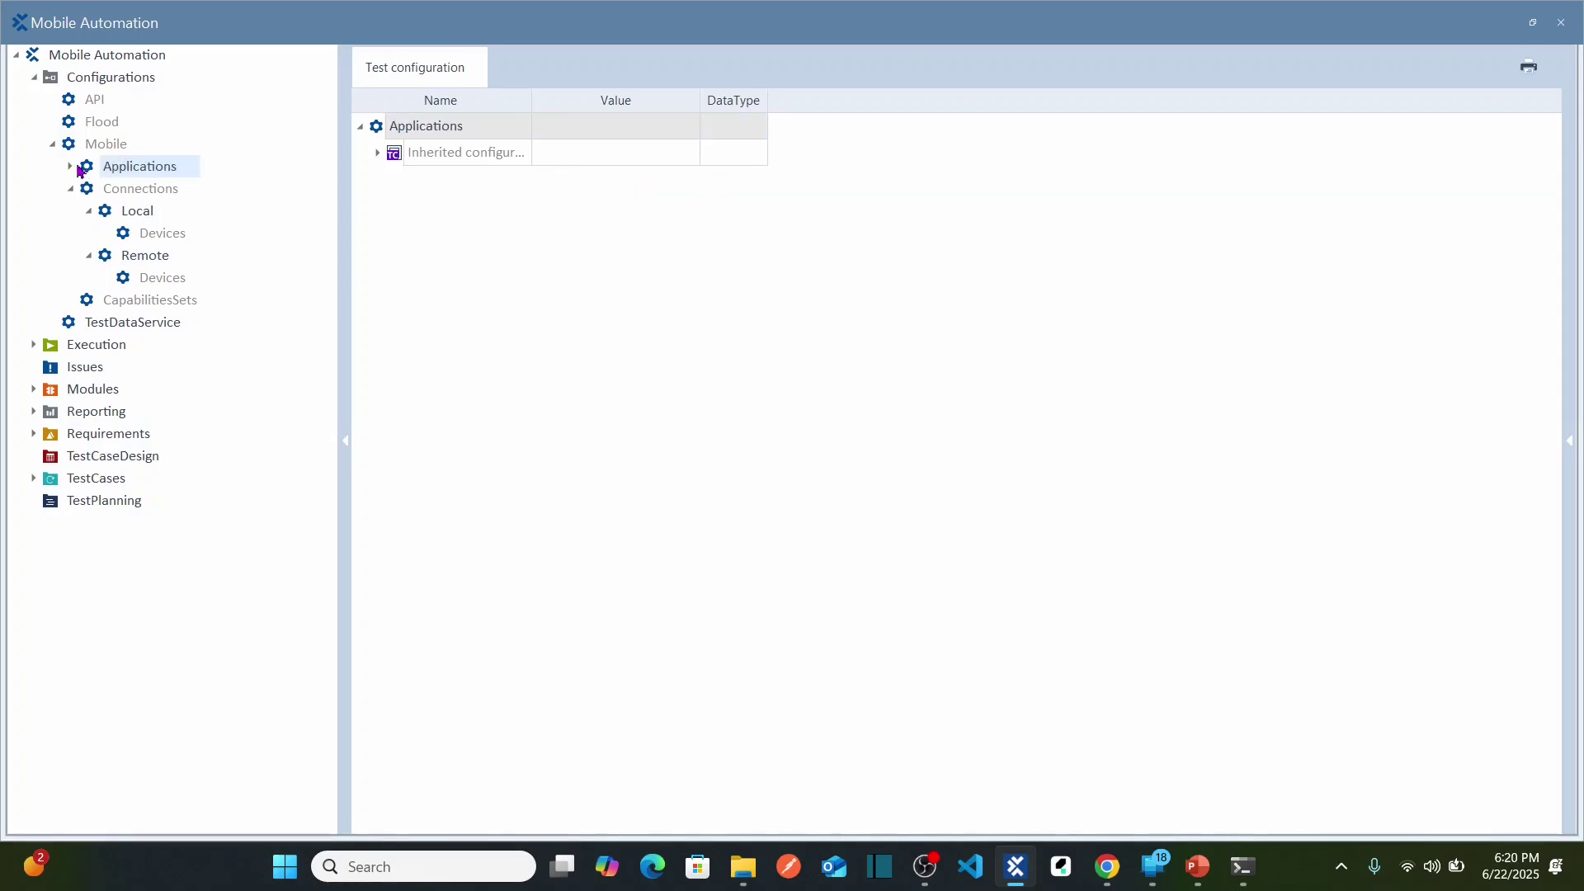
click(71, 167)
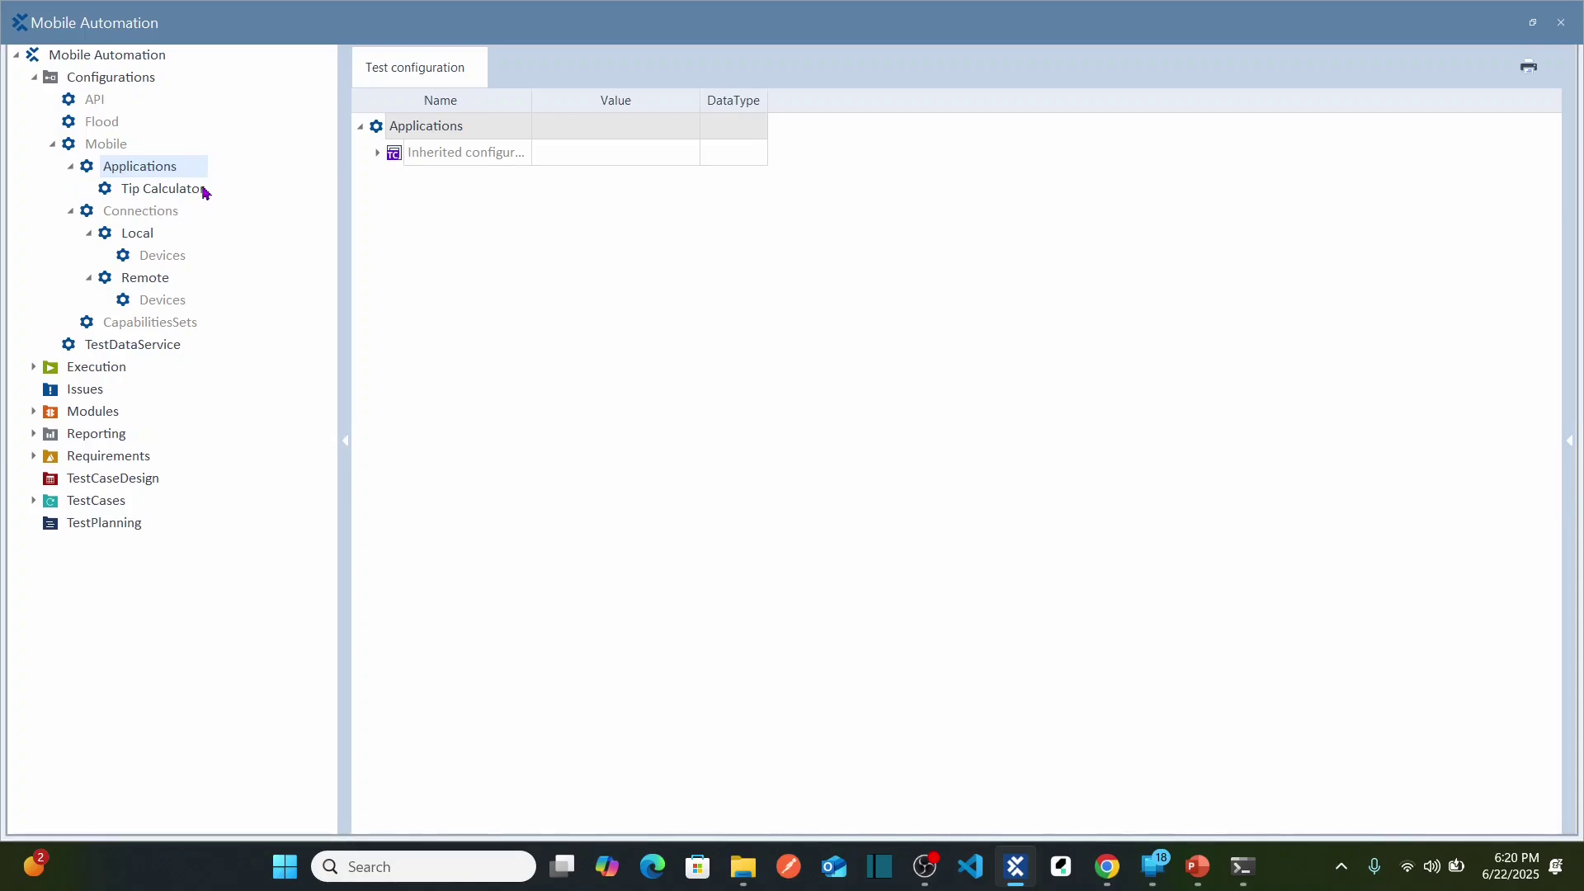
click(154, 192)
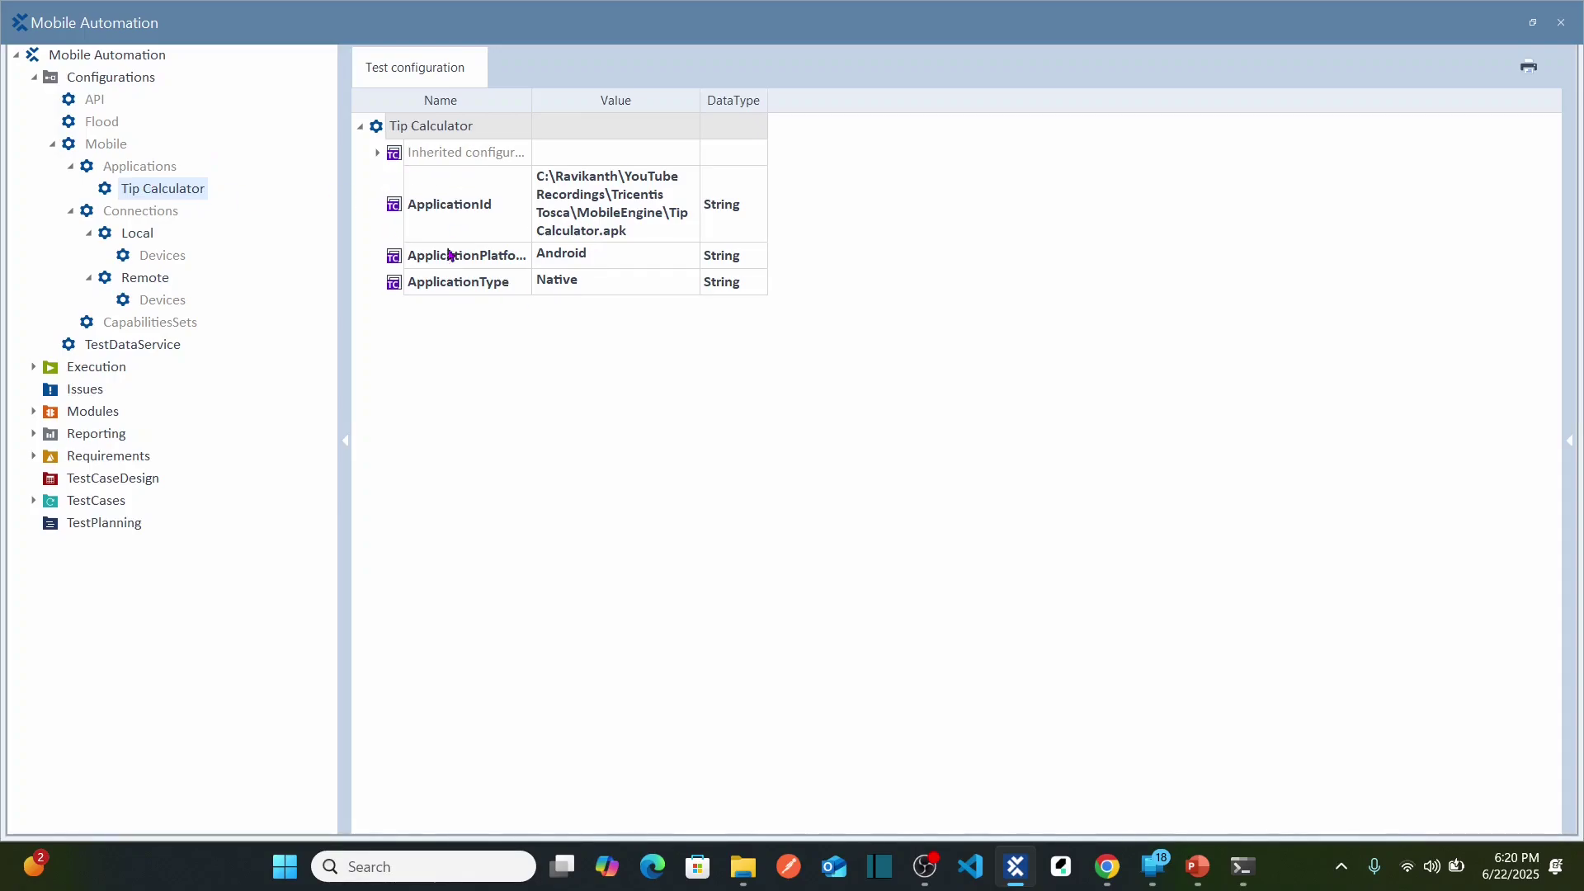
double_click(701, 111)
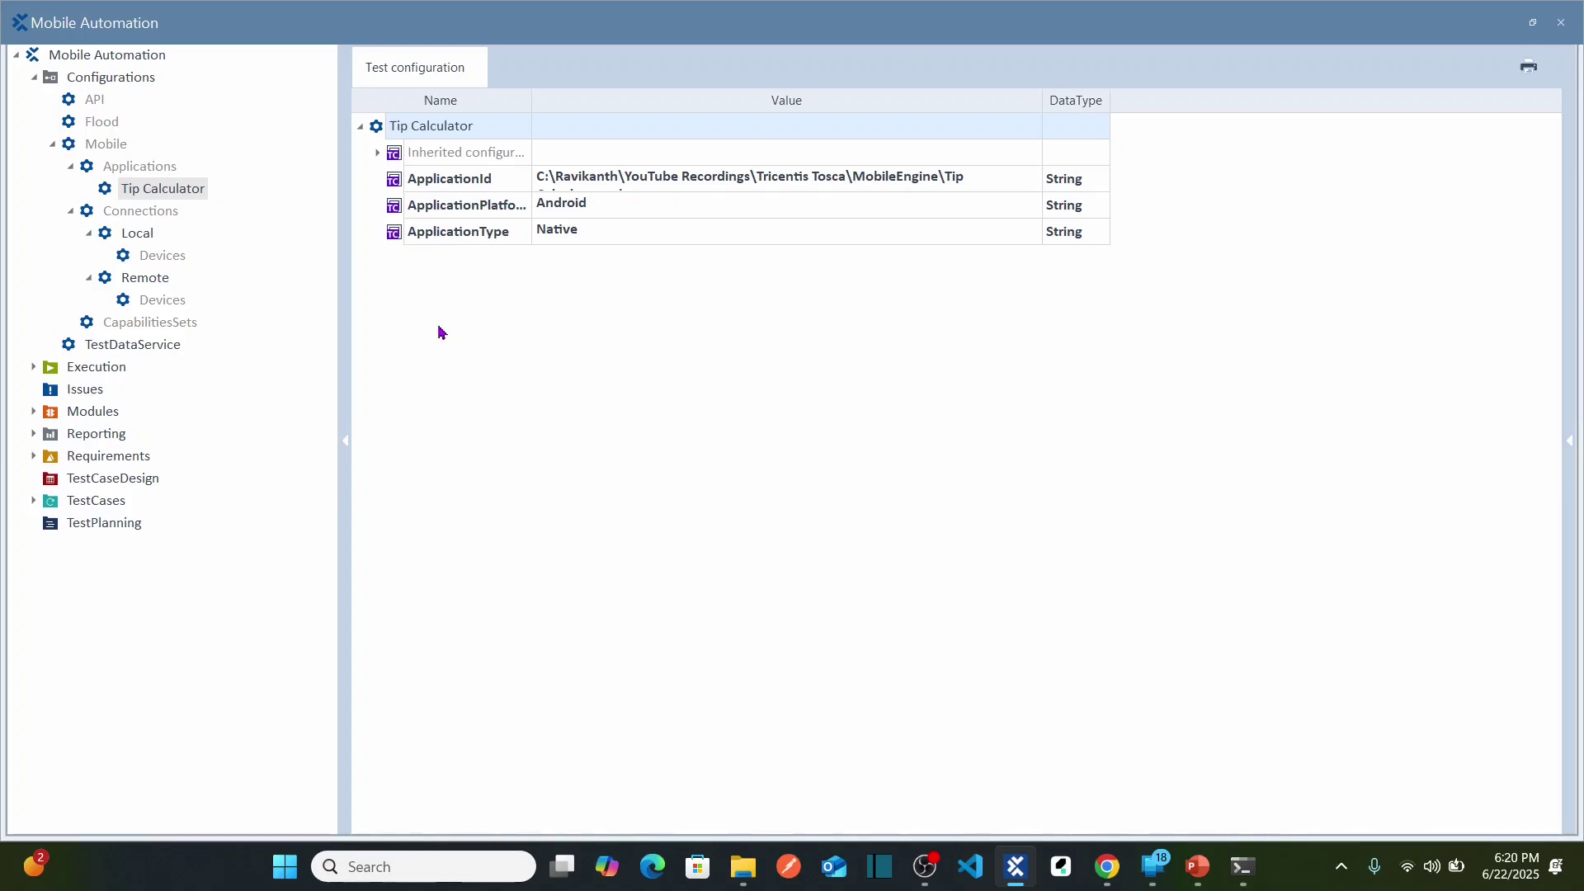
Review the mobile Applications, Local and Connections configuration entries again and restore the project window to its smaller size
click(92, 413)
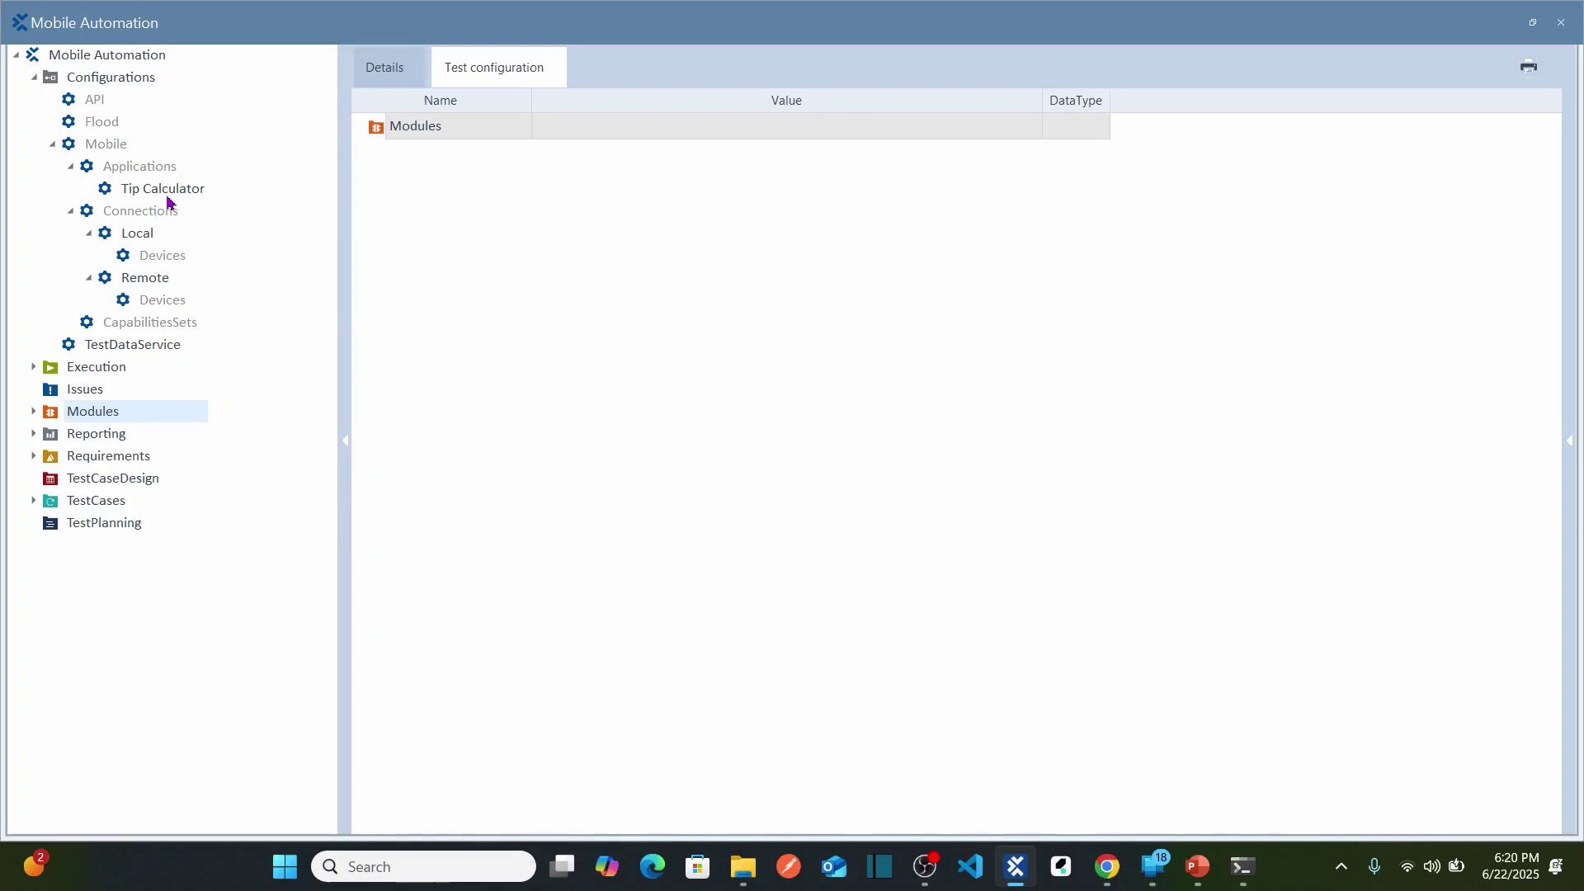
click(137, 173)
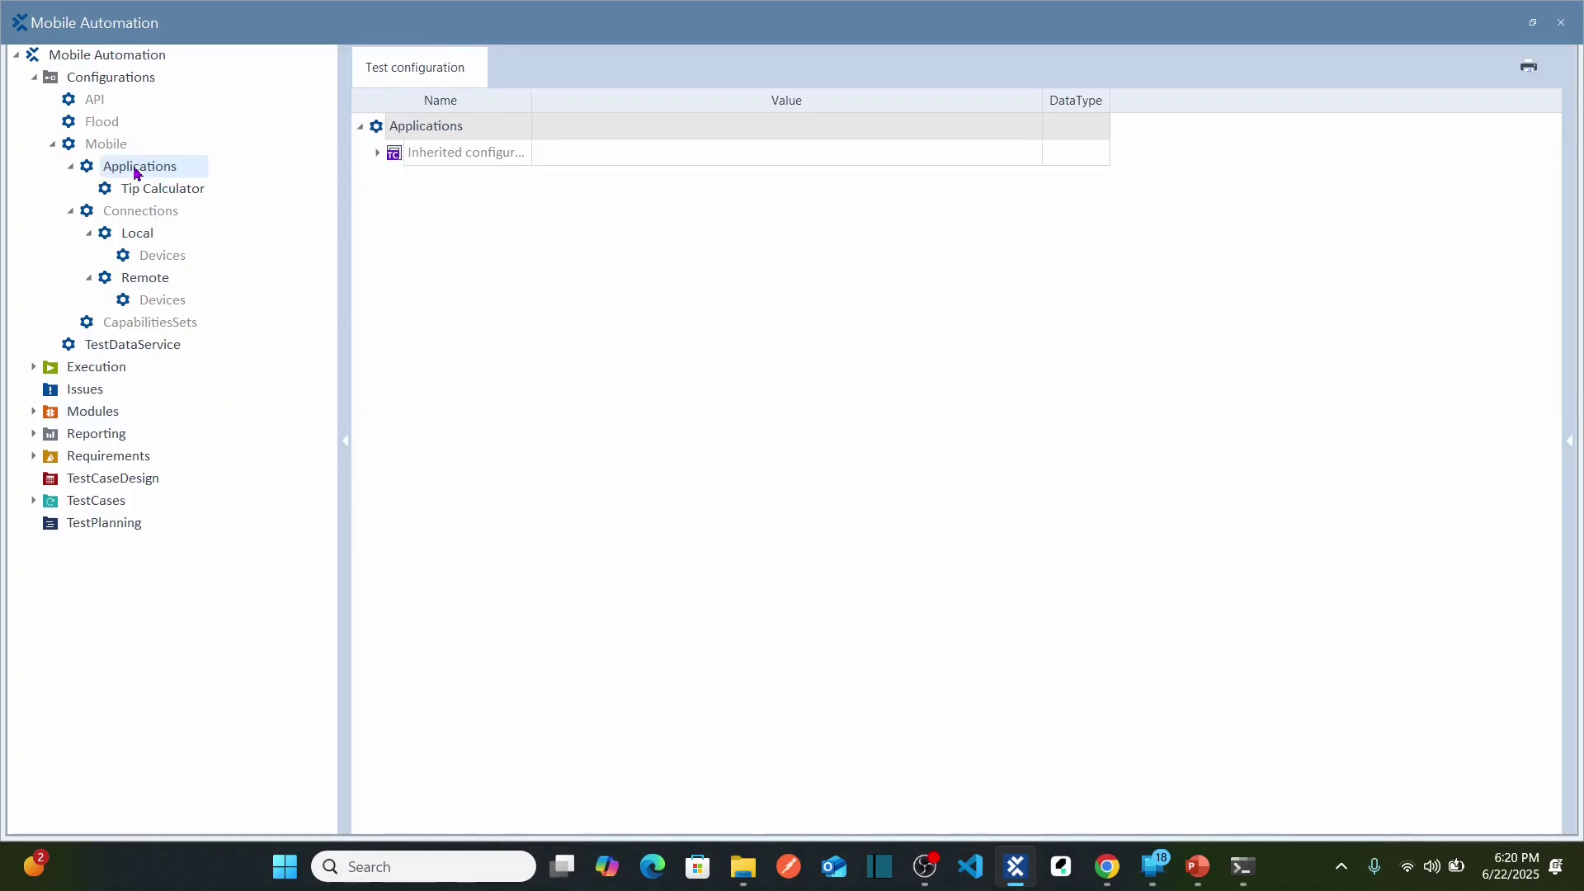
click(147, 235)
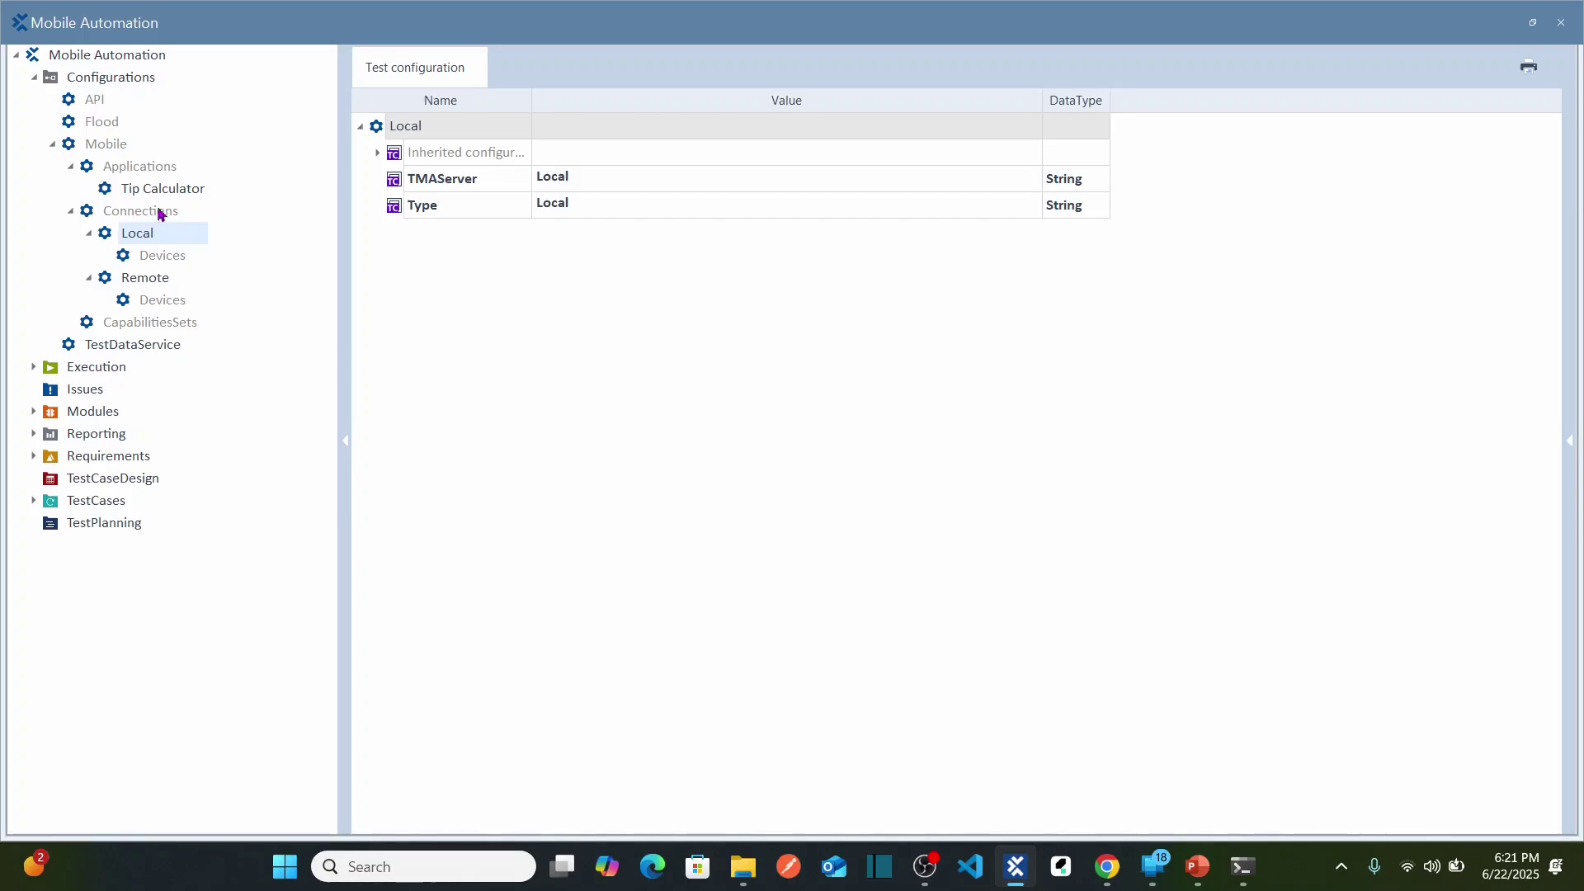
click(132, 169)
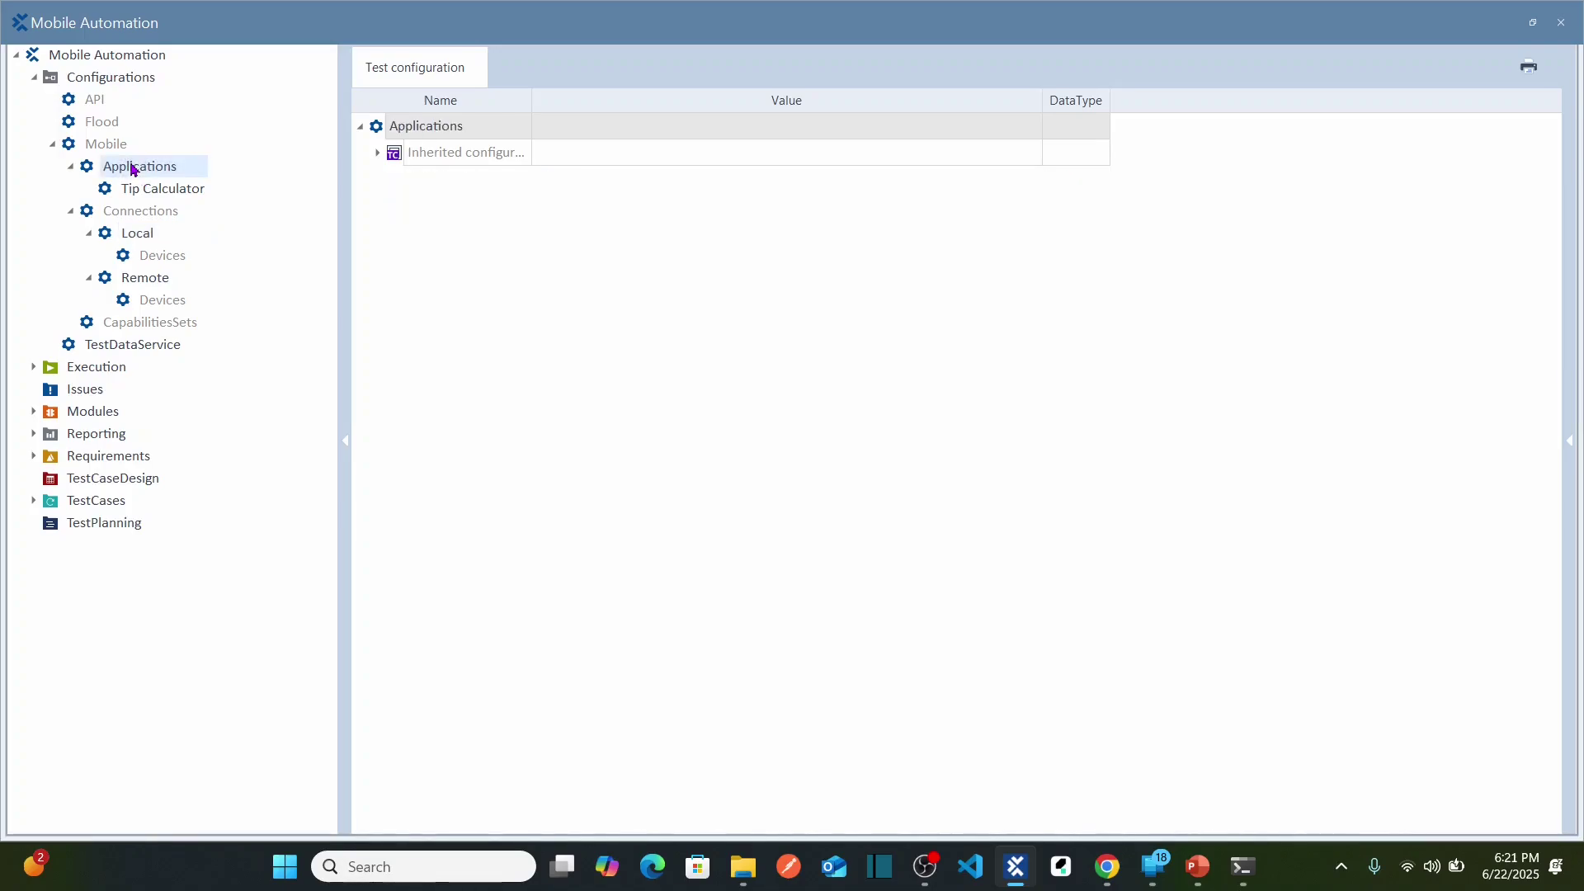
click(157, 216)
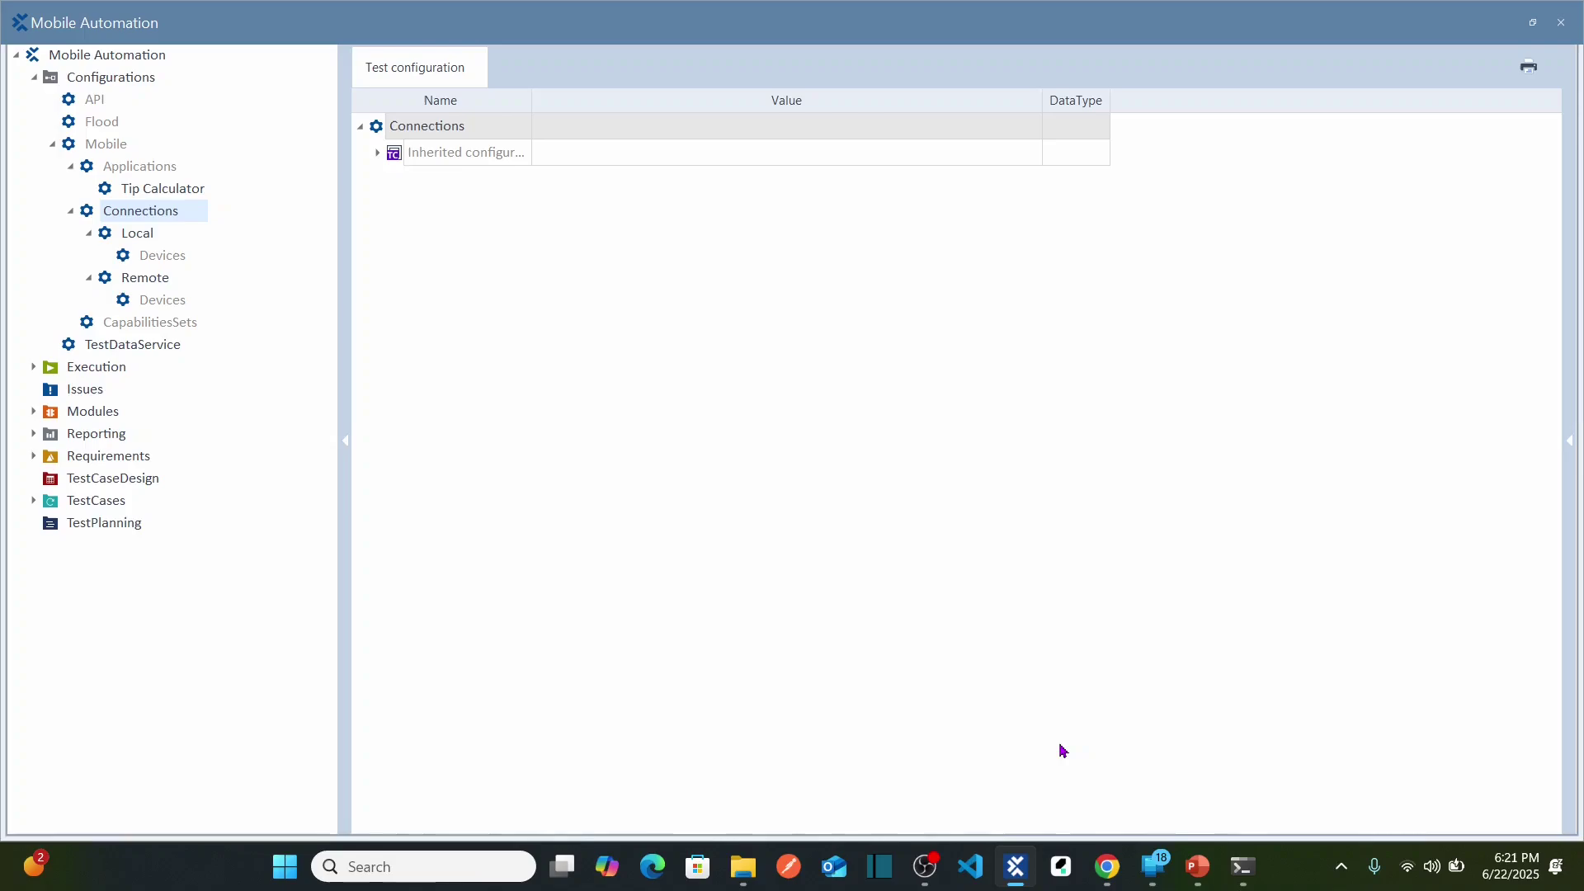
click(1533, 22)
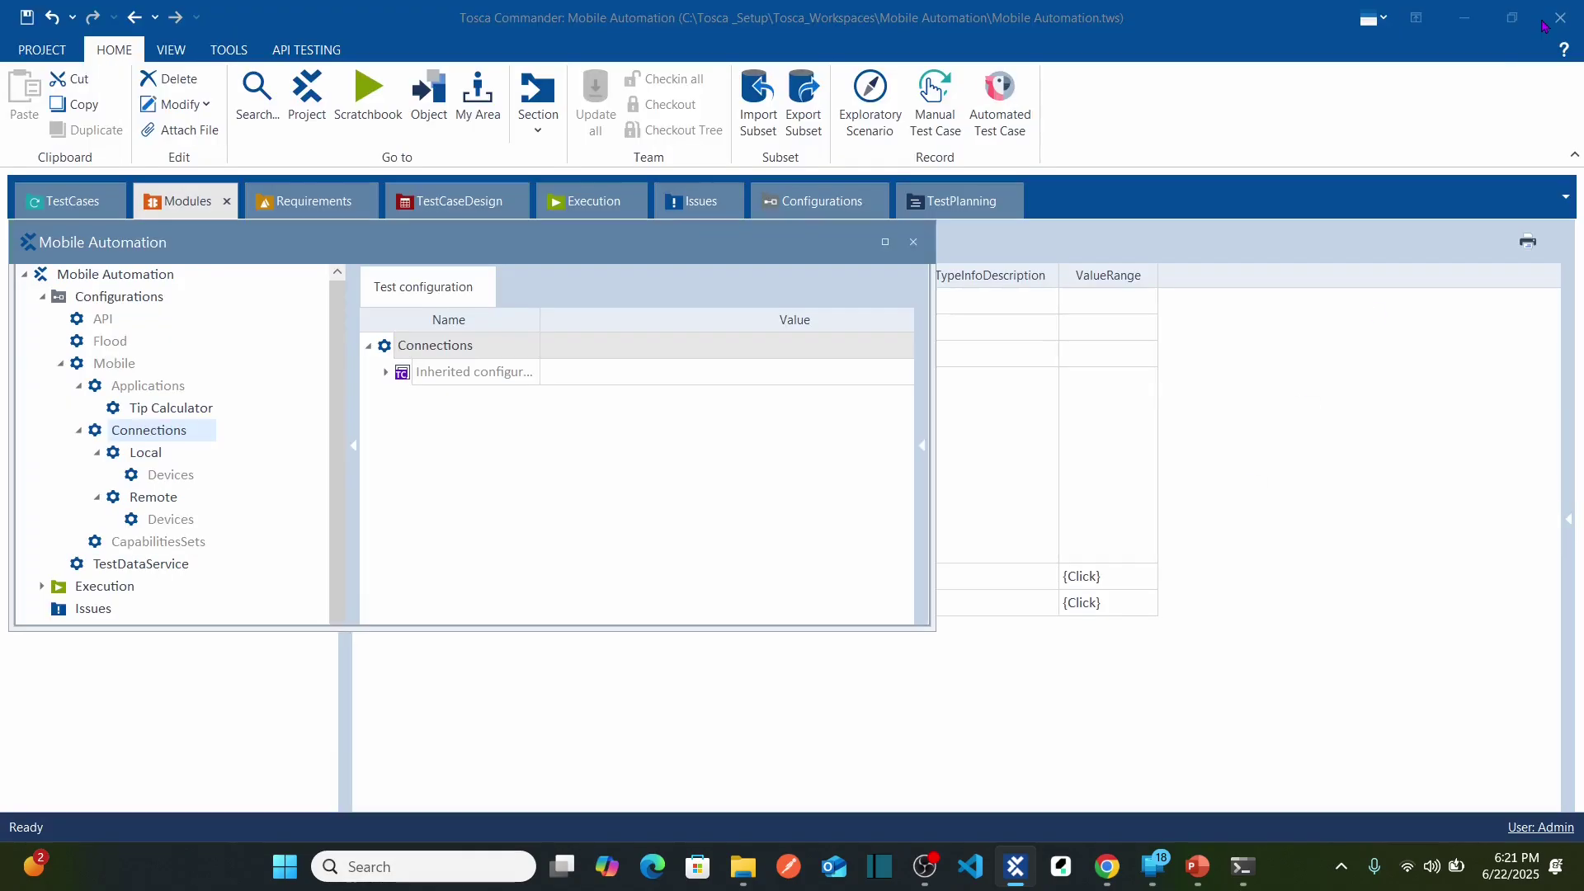